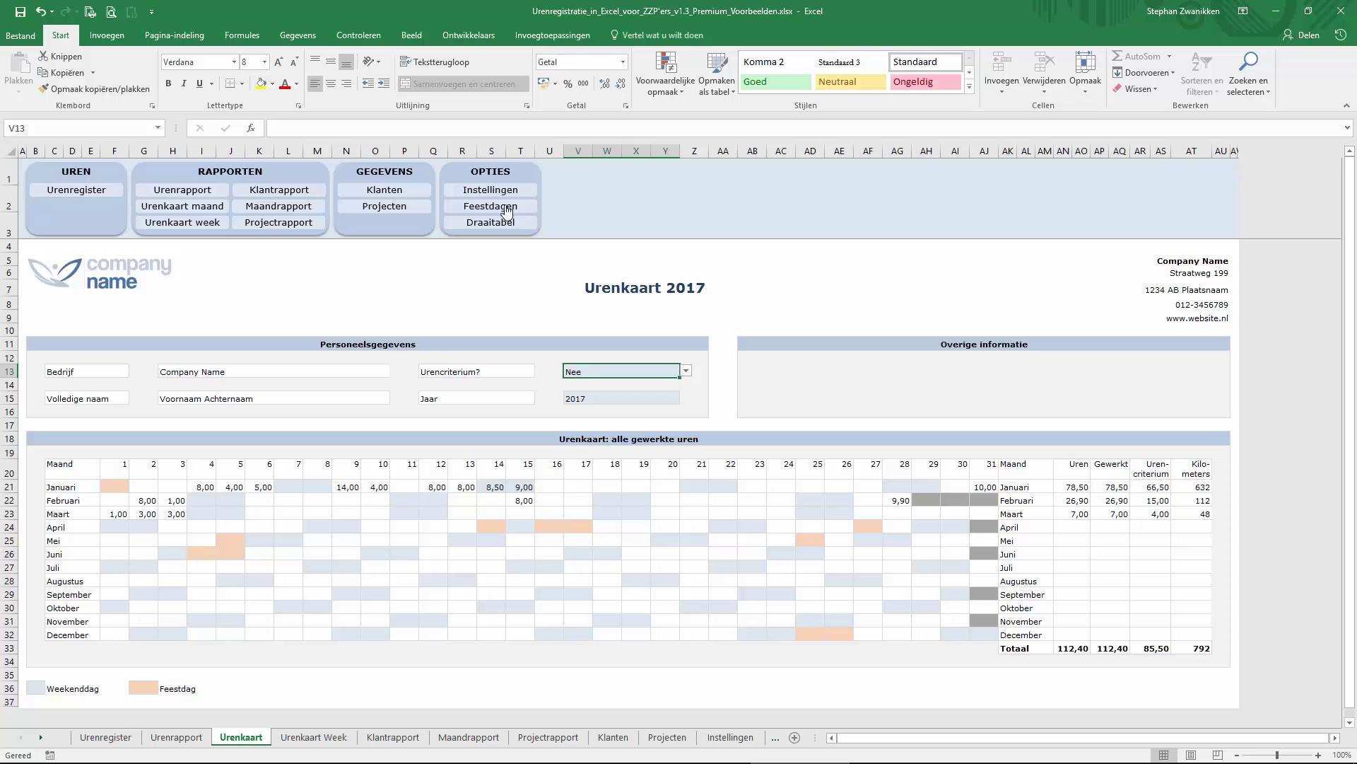
Open the Instellingen sheet and review the 1.225 hour criterion and 0,30 kilometre price.
{"action": "left_click", "coordinate": [491, 190]}
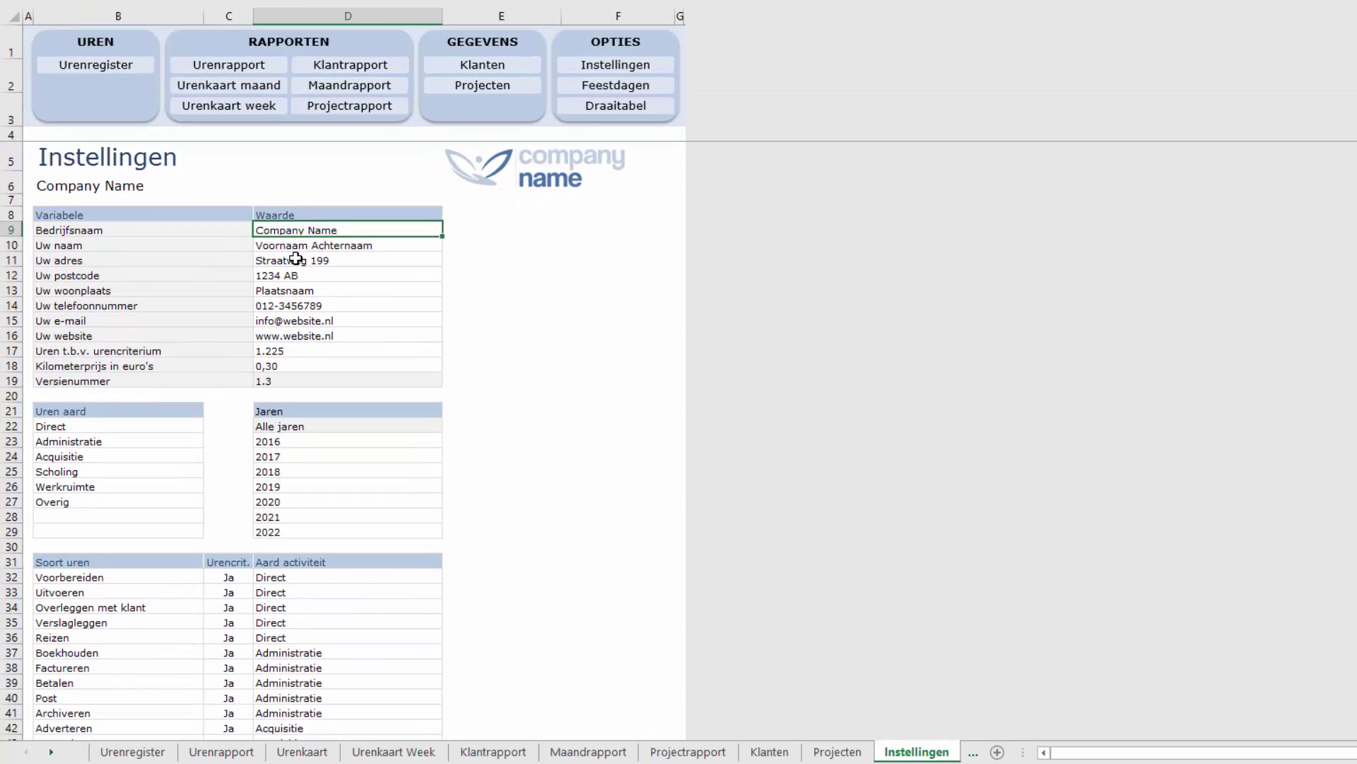
{"action": "left_click", "coordinate": [303, 351]}
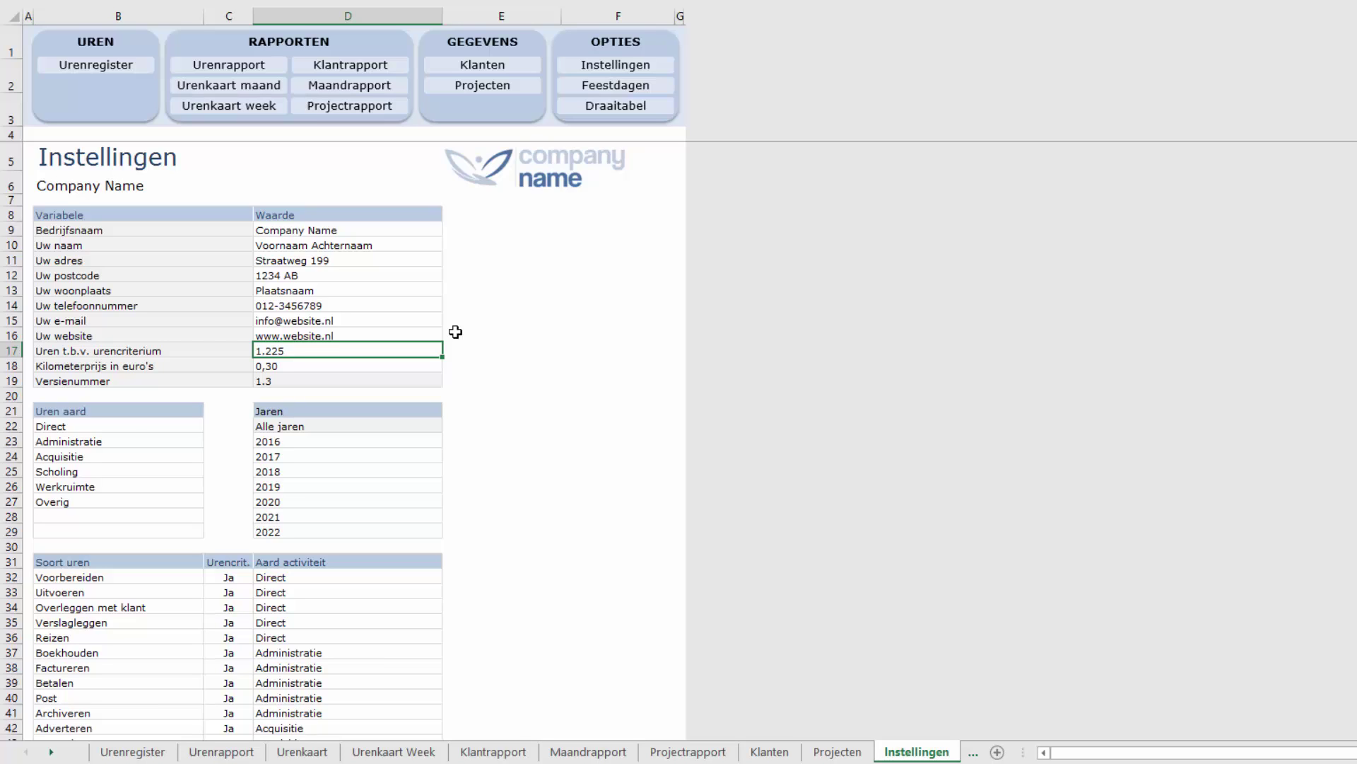
{"action": "key", "text": "Return"}
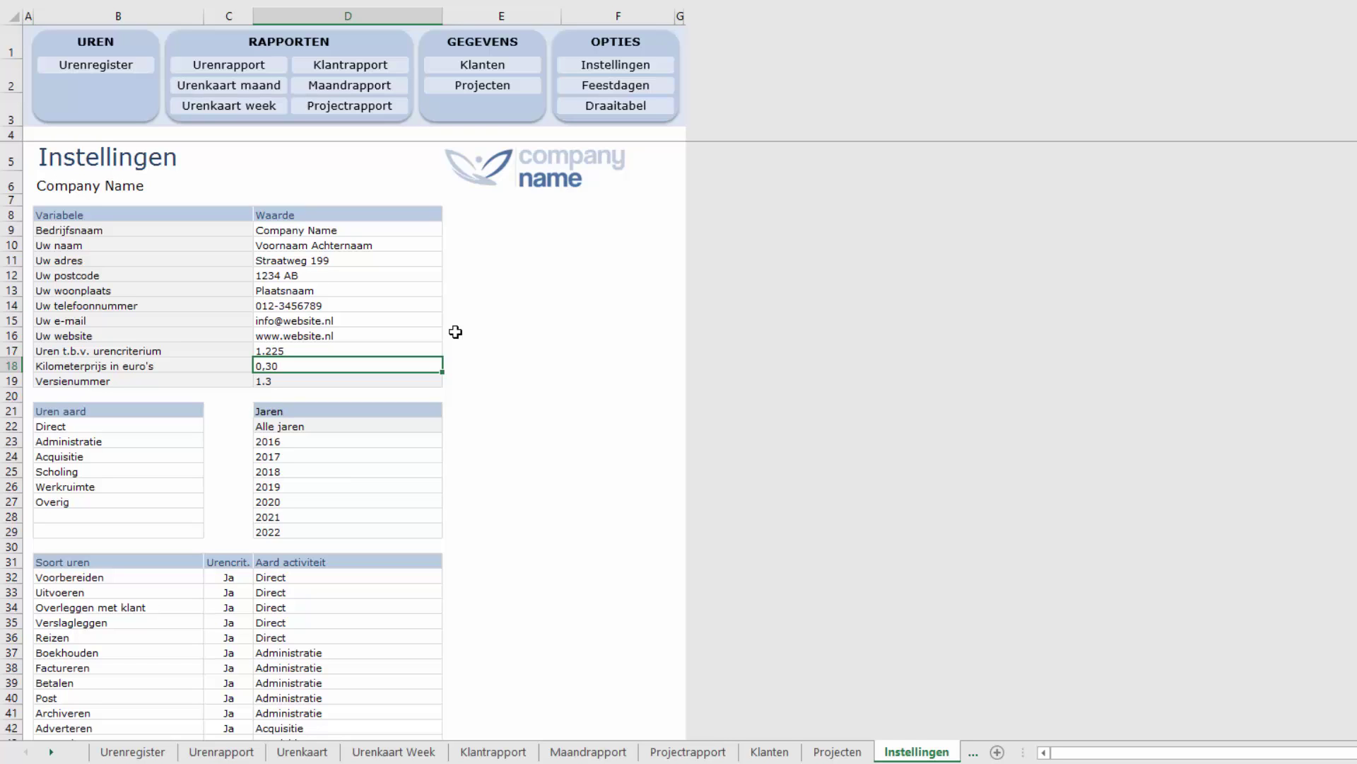
{"action": "scroll", "coordinate": [439, 333], "scroll_direction": "down", "scroll_amount": 4}
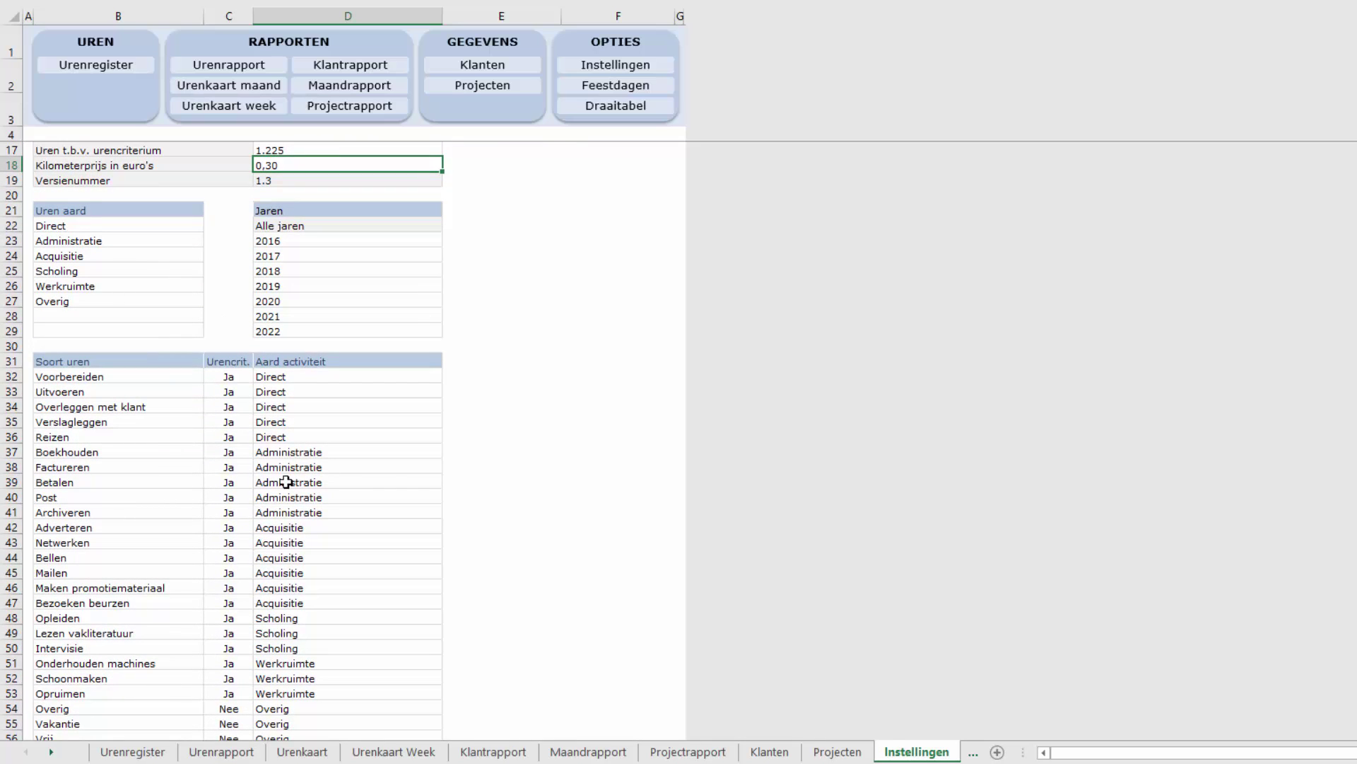
{"action": "left_click_drag", "start_coordinate": [60, 225], "coordinate": [73, 333]}
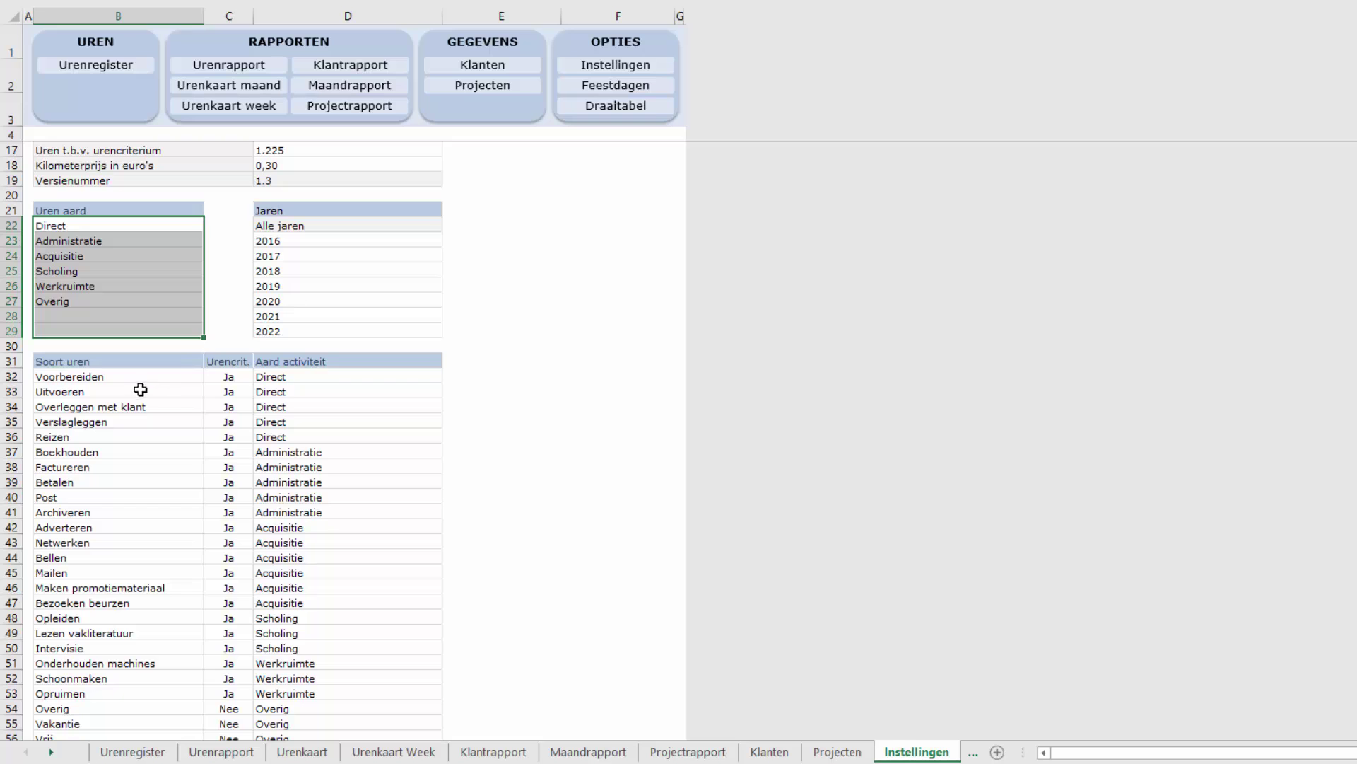
{"action": "left_click", "coordinate": [97, 382]}
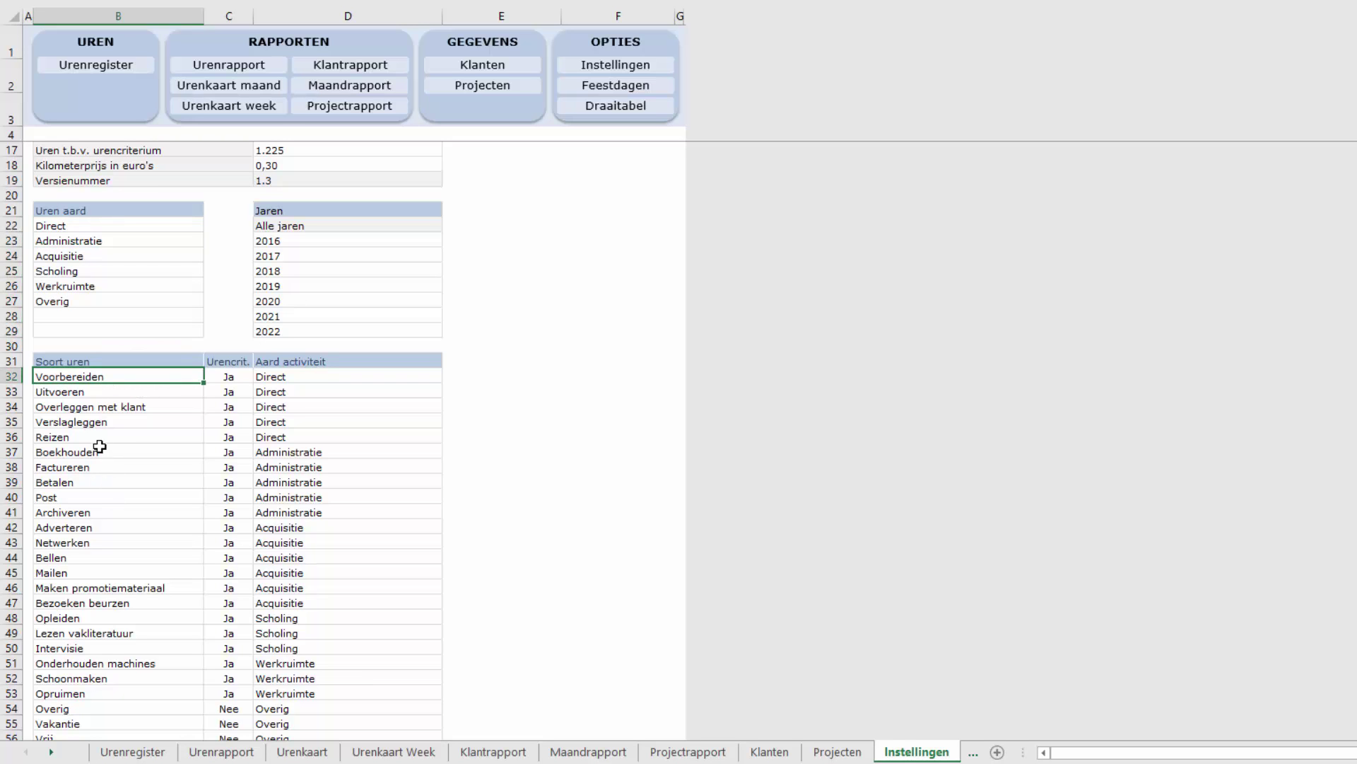
{"action": "scroll", "coordinate": [100, 446], "scroll_direction": "down", "scroll_amount": 1}
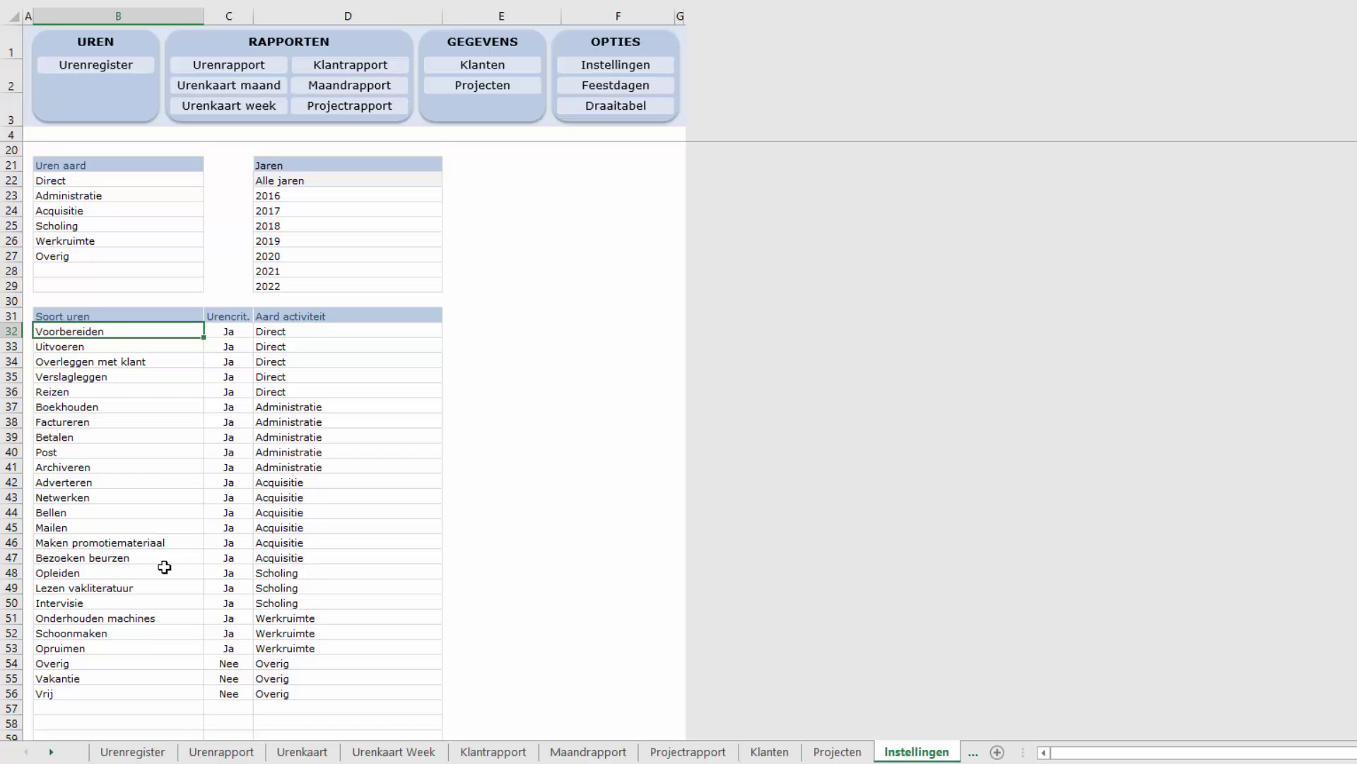
{"action": "scroll", "coordinate": [170, 553], "scroll_direction": "down", "scroll_amount": 3}
{"action": "scroll", "coordinate": [169, 554], "scroll_direction": "up", "scroll_amount": 2}
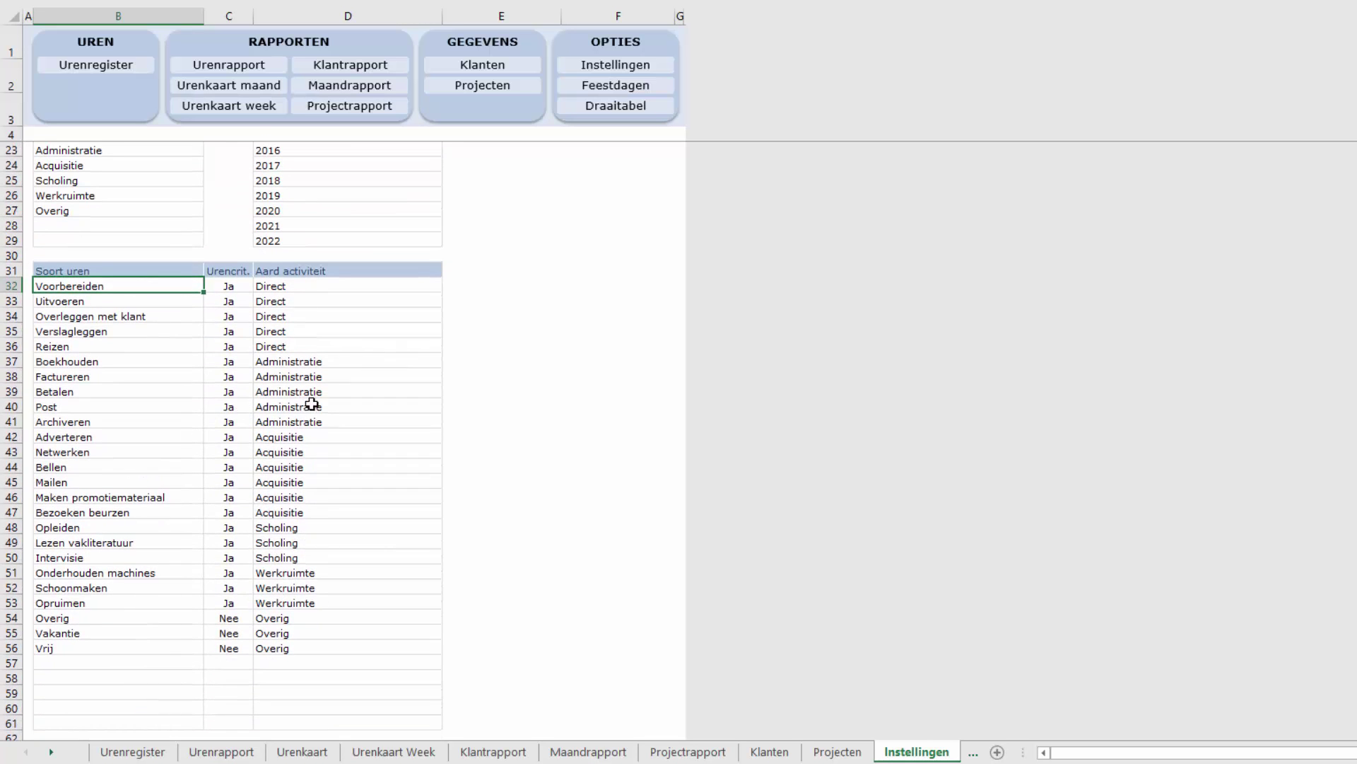
{"action": "left_click", "coordinate": [229, 287]}
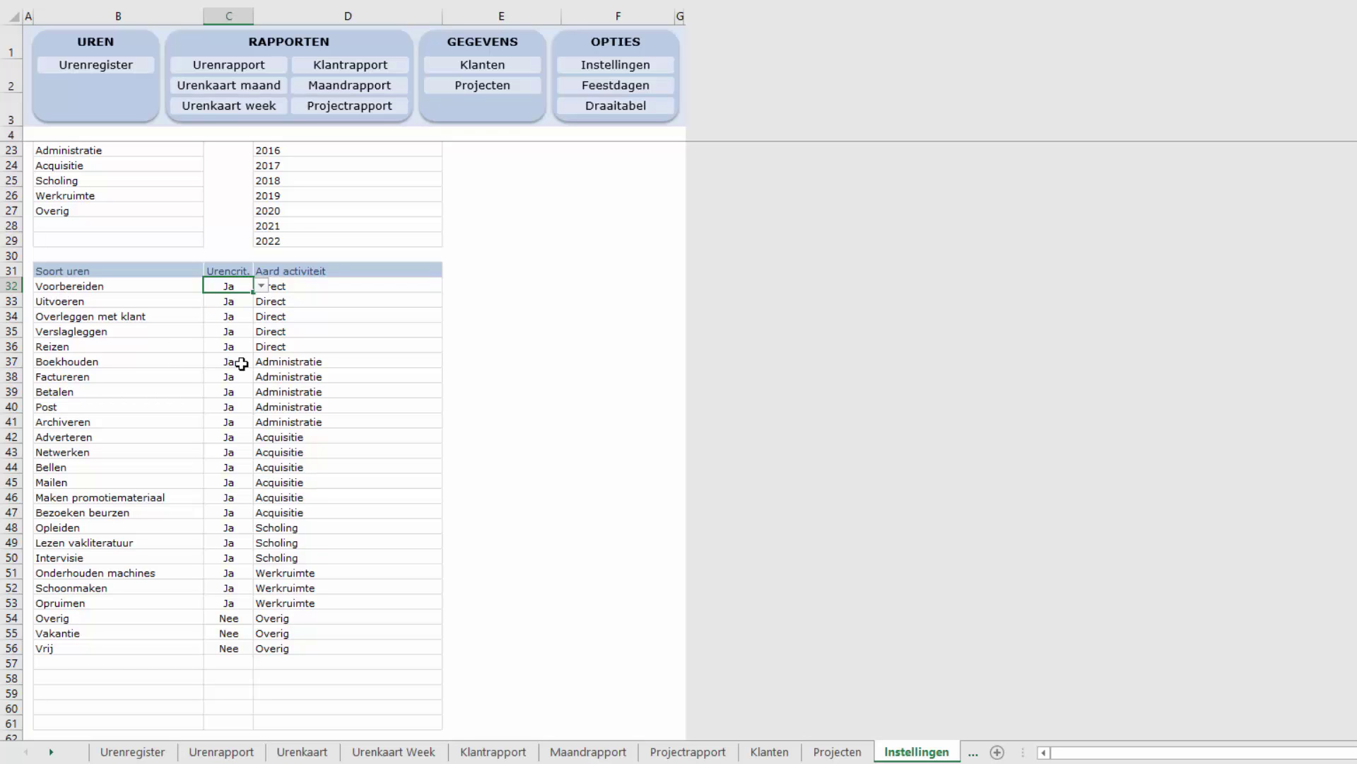
{"action": "scroll", "coordinate": [322, 403], "scroll_direction": "down", "scroll_amount": 4}
{"action": "scroll", "coordinate": [322, 404], "scroll_direction": "down", "scroll_amount": 3}
{"action": "scroll", "coordinate": [322, 404], "scroll_direction": "down", "scroll_amount": 2}
{"action": "scroll", "coordinate": [322, 404], "scroll_direction": "down", "scroll_amount": 4}
{"action": "scroll", "coordinate": [322, 404], "scroll_direction": "down", "scroll_amount": 1}
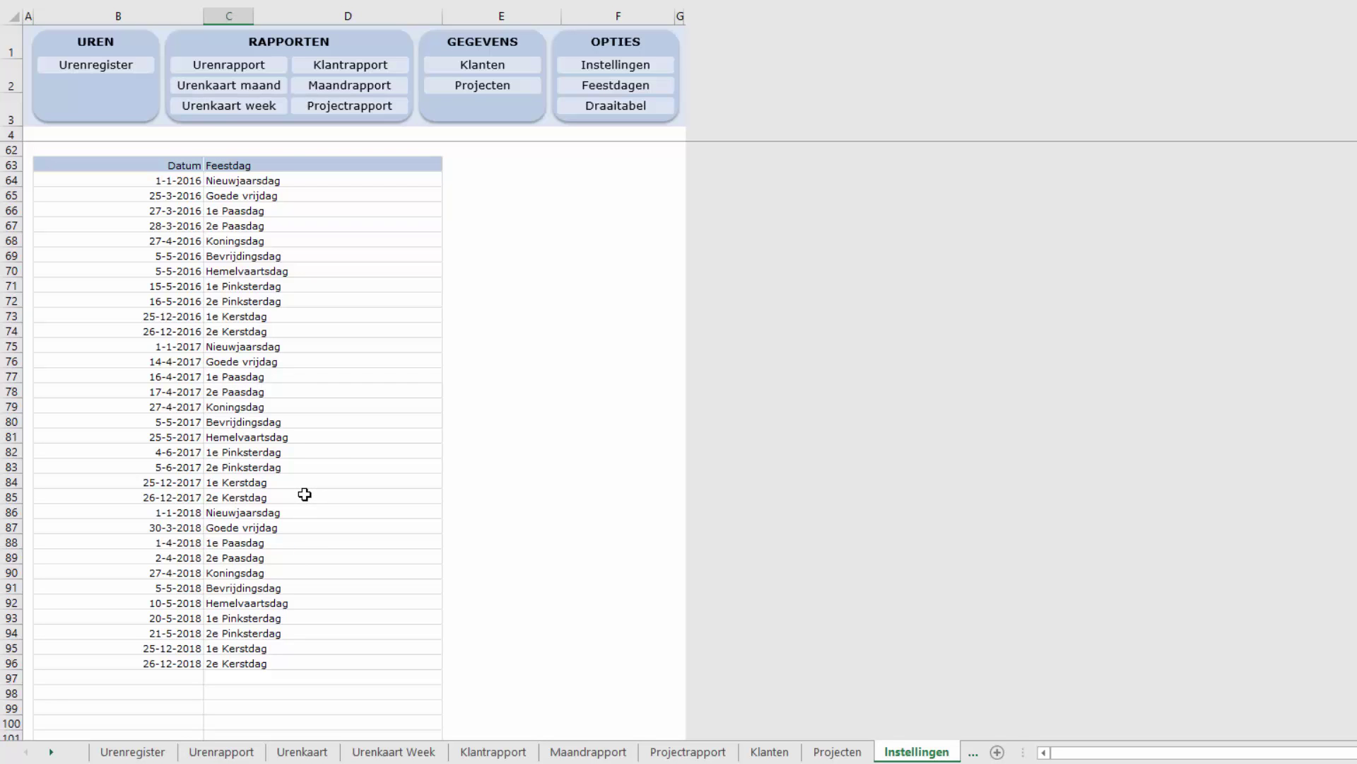
{"action": "scroll", "coordinate": [311, 492], "scroll_direction": "up", "scroll_amount": 9}
{"action": "scroll", "coordinate": [315, 493], "scroll_direction": "up", "scroll_amount": 7}
{"action": "scroll", "coordinate": [316, 492], "scroll_direction": "up", "scroll_amount": 3}
{"action": "scroll", "coordinate": [314, 488], "scroll_direction": "down", "scroll_amount": 4}
{"action": "scroll", "coordinate": [315, 492], "scroll_direction": "down", "scroll_amount": 1}
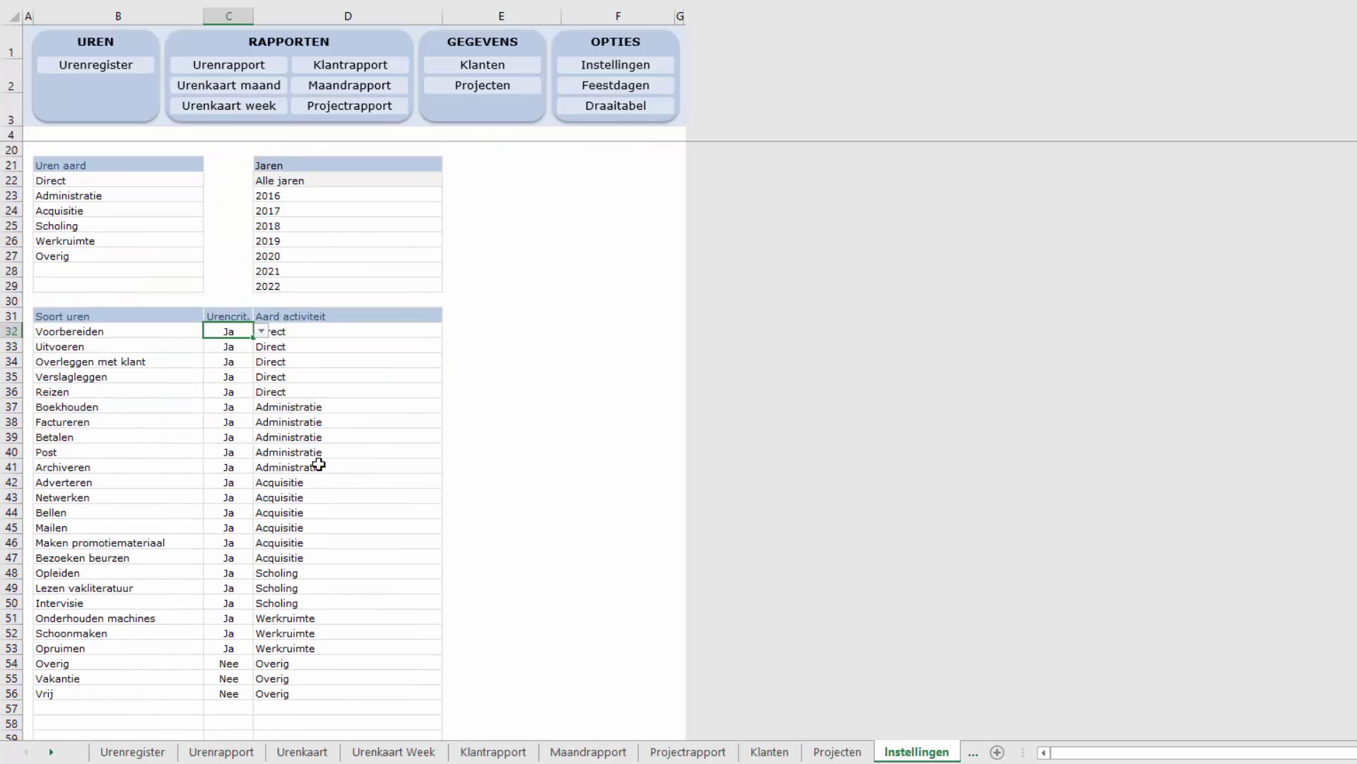
{"action": "scroll", "coordinate": [313, 526], "scroll_direction": "down", "scroll_amount": 6}
{"action": "scroll", "coordinate": [313, 525], "scroll_direction": "down", "scroll_amount": 4}
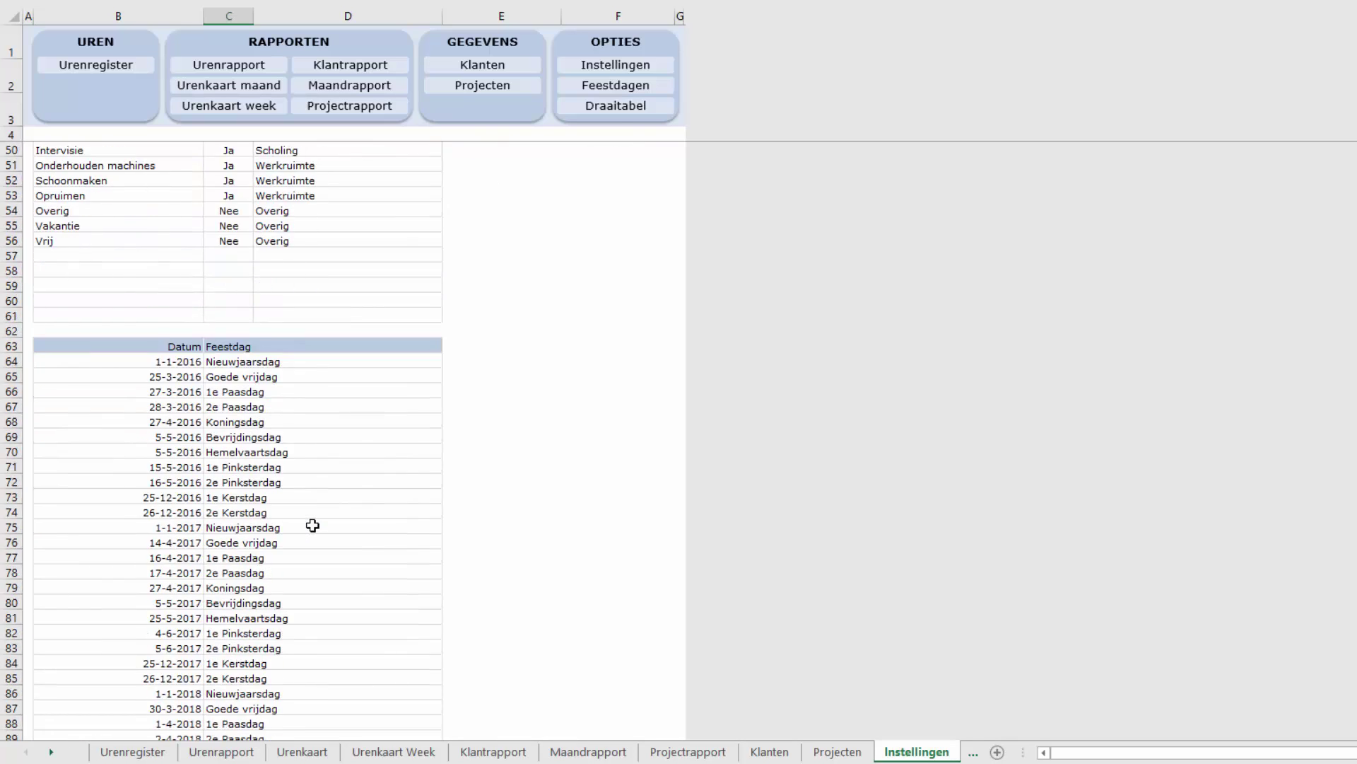
{"action": "scroll", "coordinate": [313, 526], "scroll_direction": "down", "scroll_amount": 3}
{"action": "scroll", "coordinate": [313, 525], "scroll_direction": "down", "scroll_amount": 1}
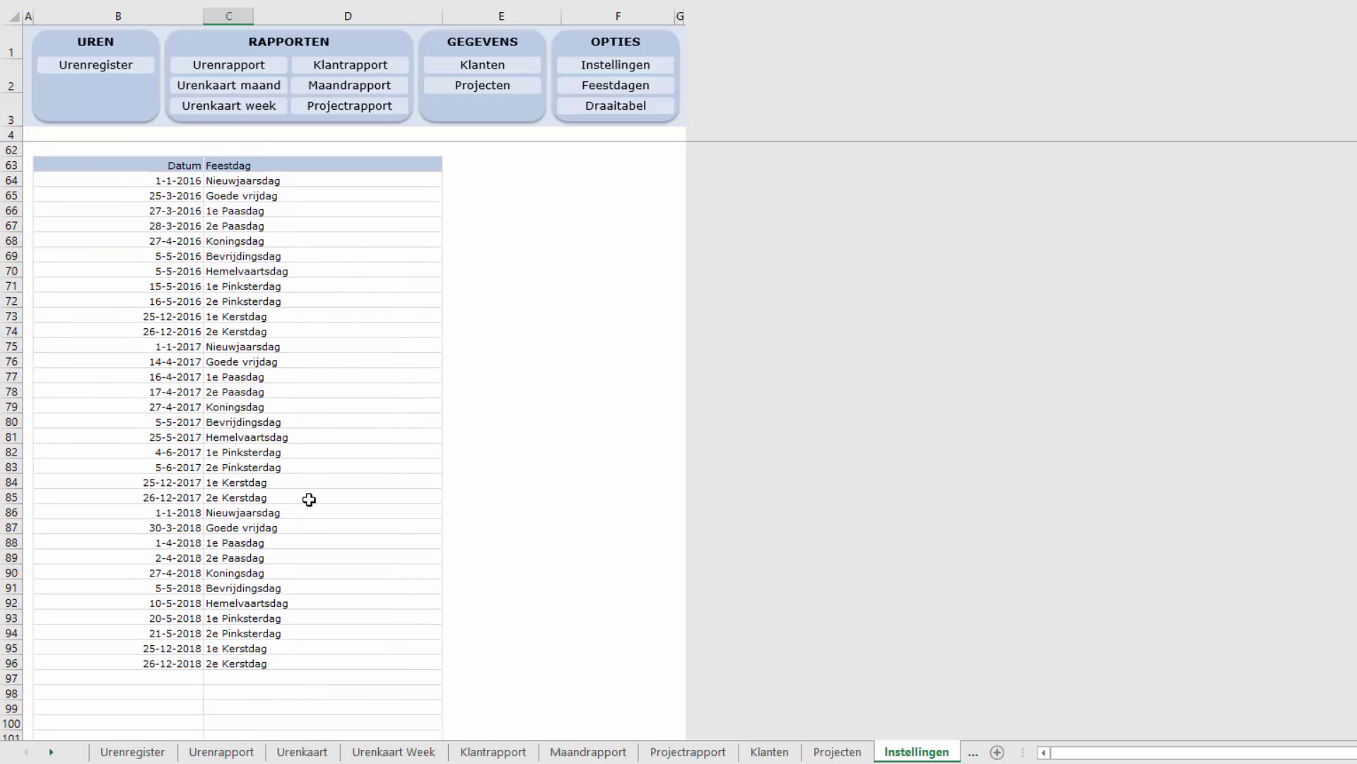
{"action": "scroll", "coordinate": [422, 380], "scroll_direction": "up", "scroll_amount": 7}
{"action": "scroll", "coordinate": [325, 388], "scroll_direction": "up", "scroll_amount": 9}
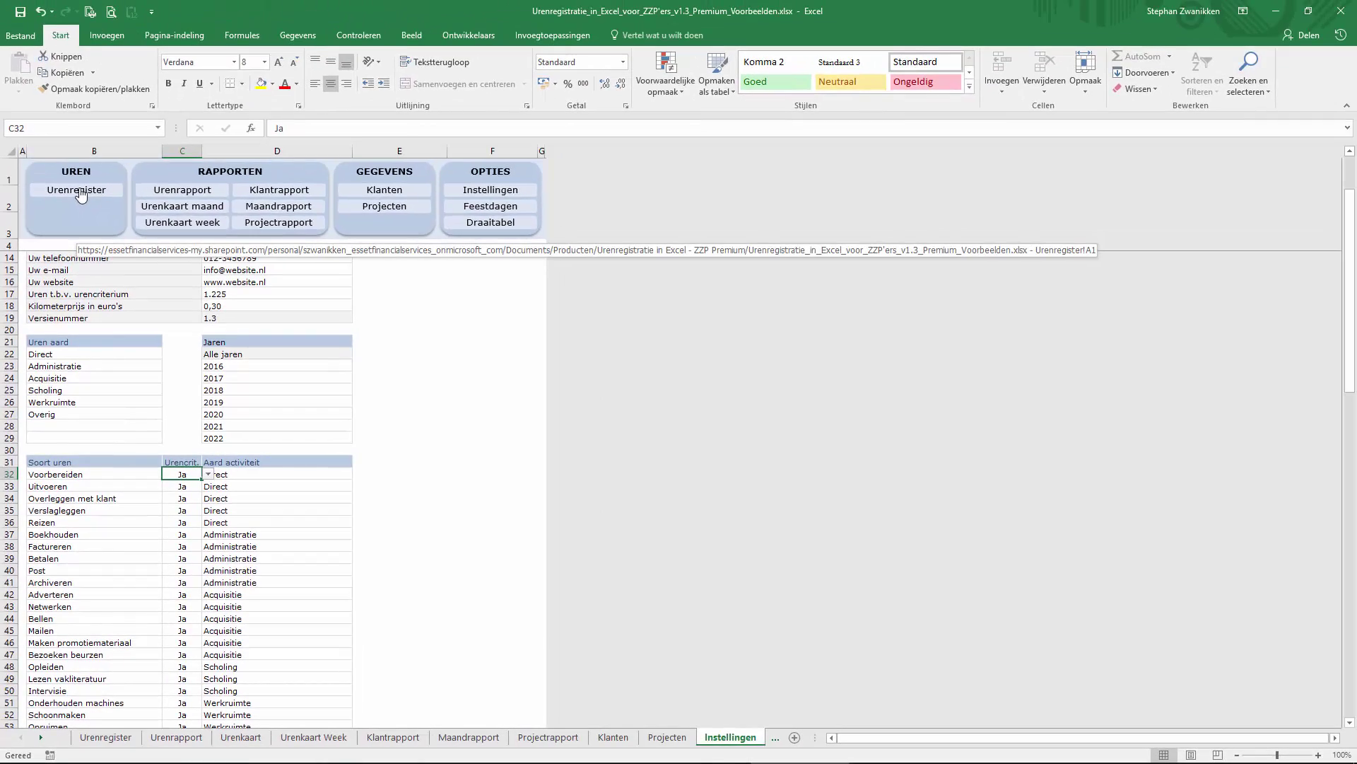
Check the first empty client-number cell in Urenregister, then view the Klanten client overview.
{"action": "left_click", "coordinate": [80, 190]}
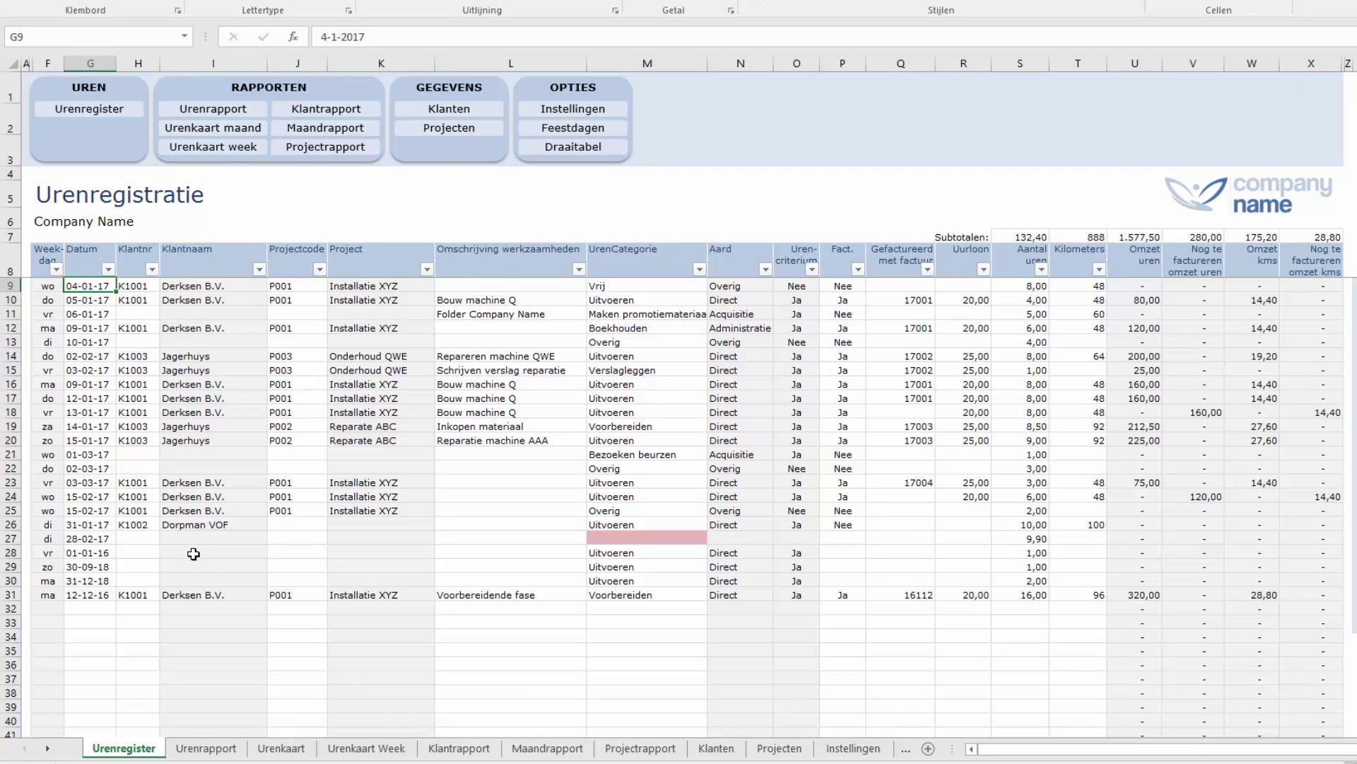
{"action": "scroll", "coordinate": [184, 544], "scroll_direction": "down", "scroll_amount": 2}
{"action": "scroll", "coordinate": [170, 527], "scroll_direction": "down", "scroll_amount": 2}
{"action": "scroll", "coordinate": [134, 467], "scroll_direction": "down", "scroll_amount": 1}
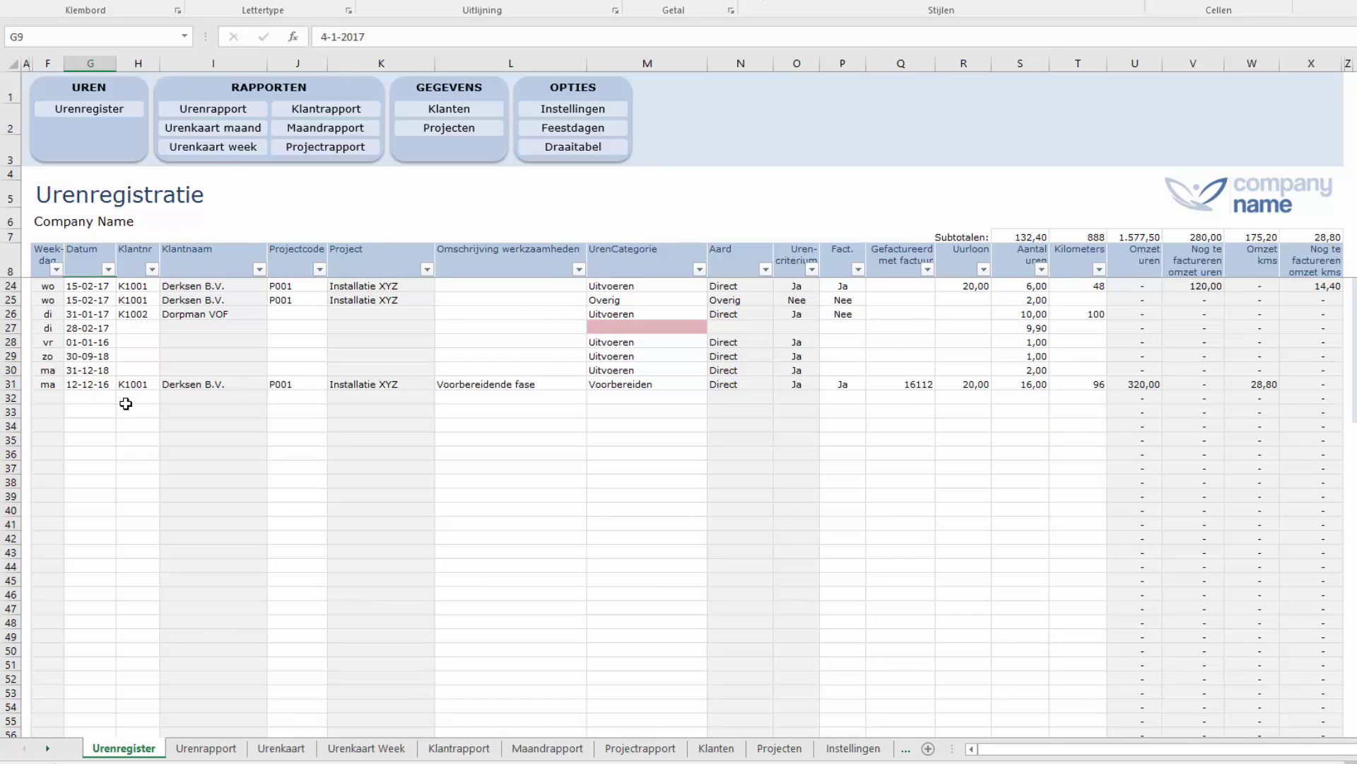
{"action": "left_click", "coordinate": [132, 400]}
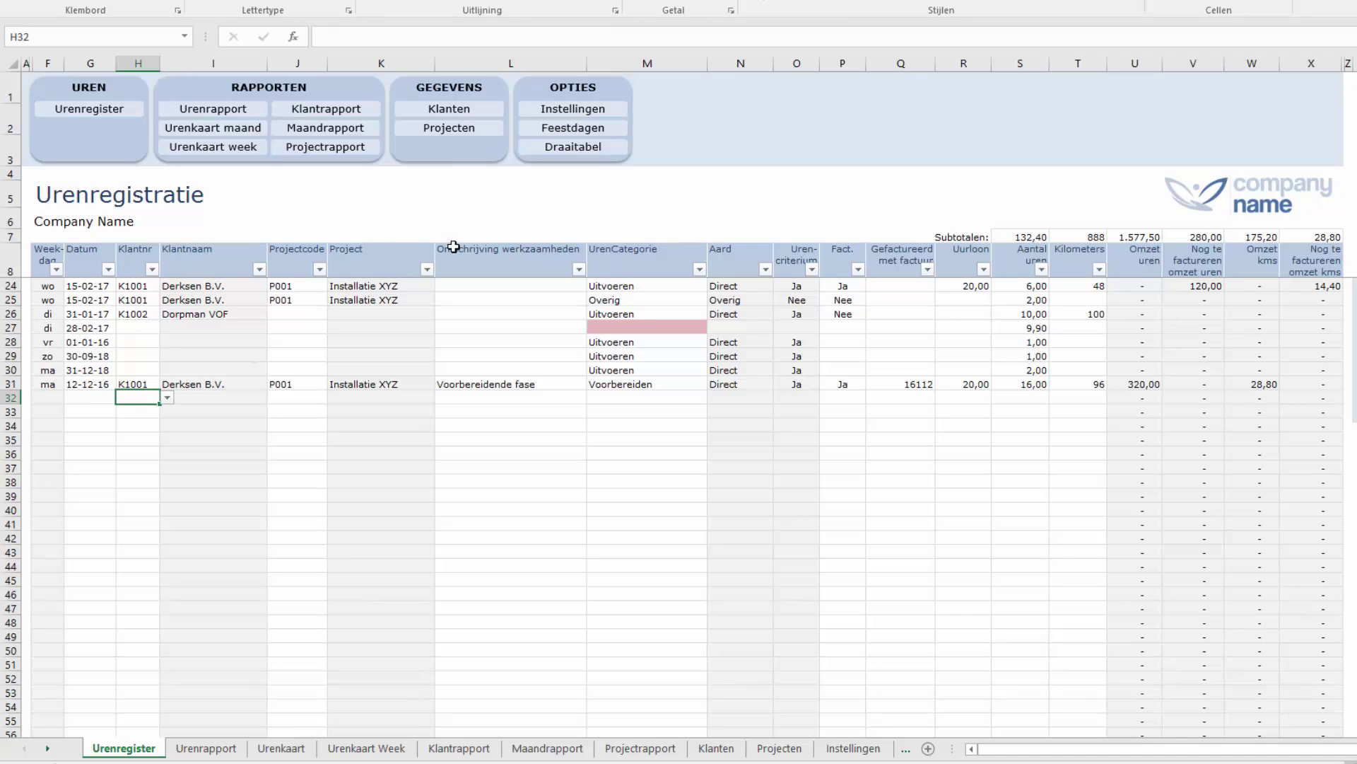
{"action": "left_click", "coordinate": [449, 109]}
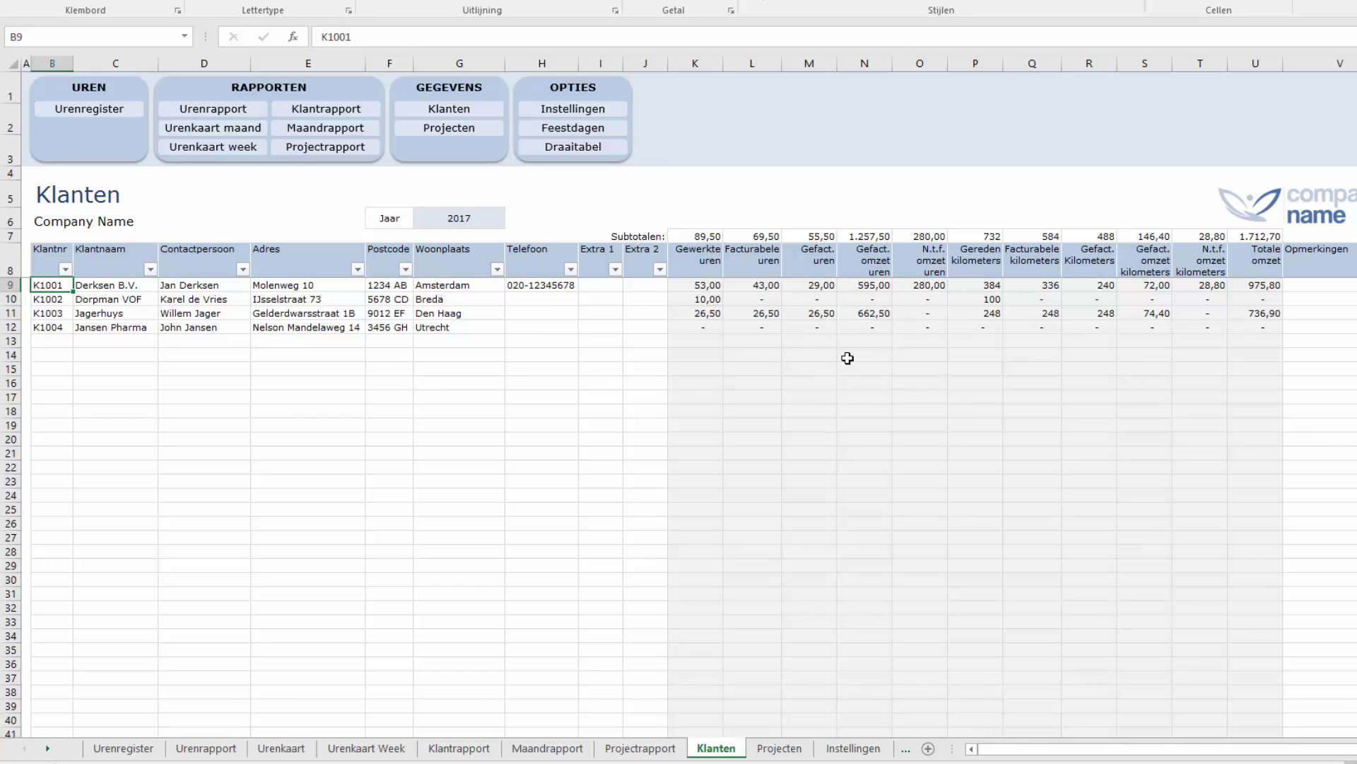
Show the Projecten overview of projects P001 to P004 with their 2017 hours and turnover.
{"action": "left_click", "coordinate": [445, 130]}
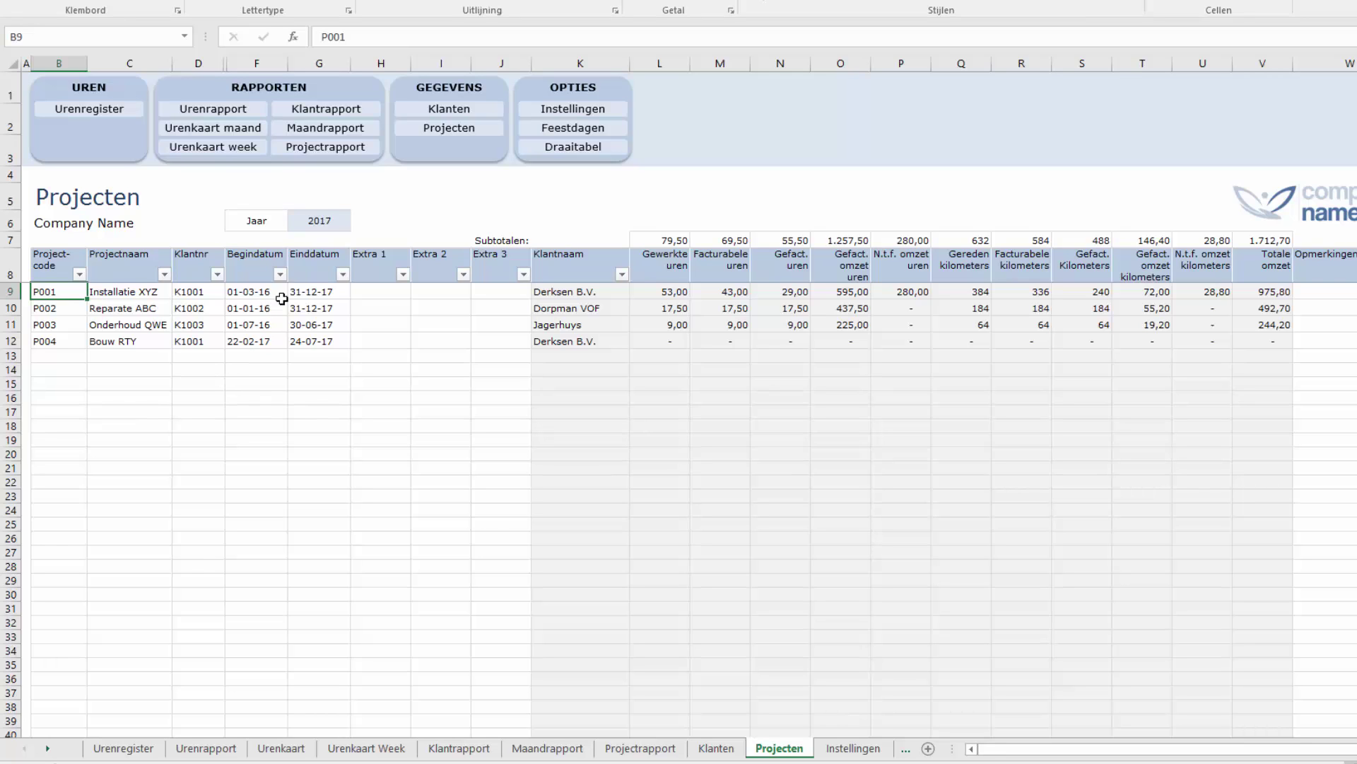
Compare Projecten totals for 2016 and 2018, reset the year to 2017, and return to Urenregister.
{"action": "left_click", "coordinate": [315, 220]}
{"action": "left_click", "coordinate": [358, 223]}
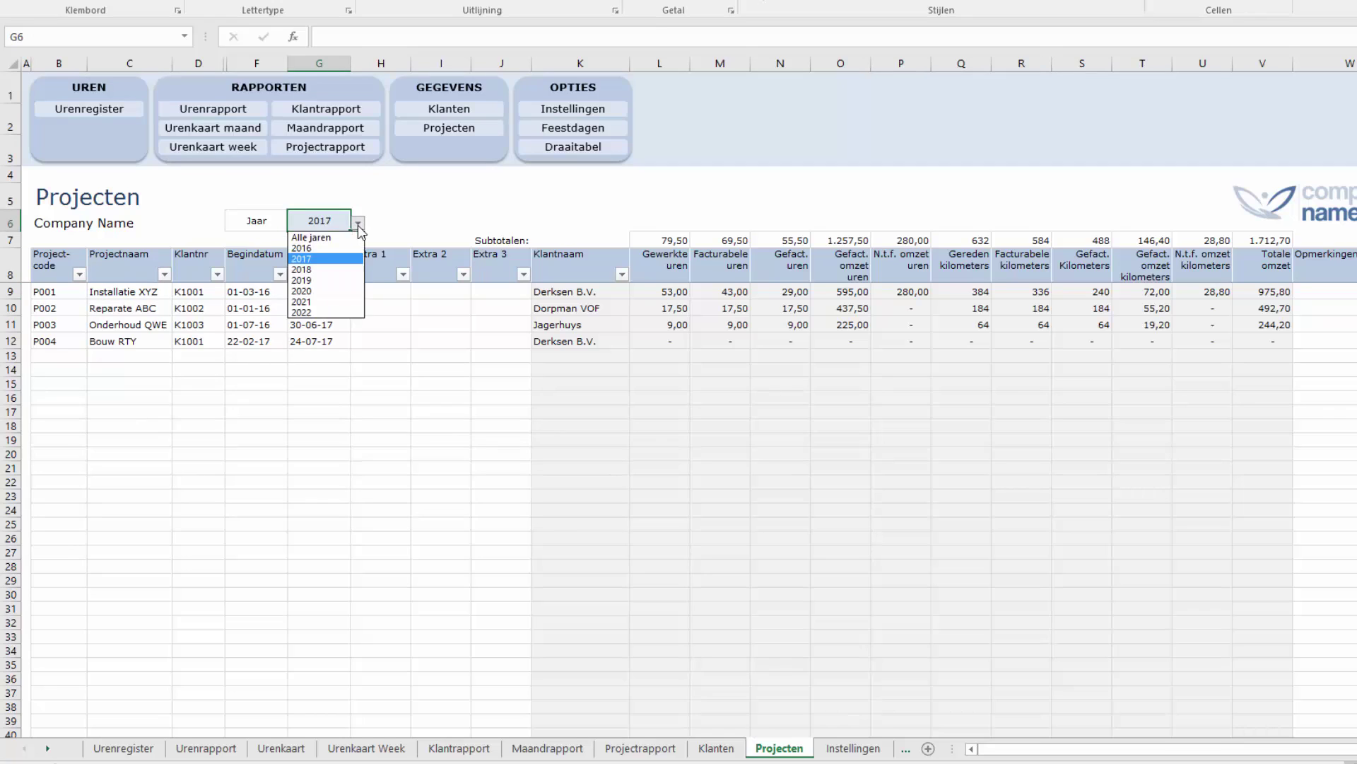
{"action": "left_click", "coordinate": [334, 249]}
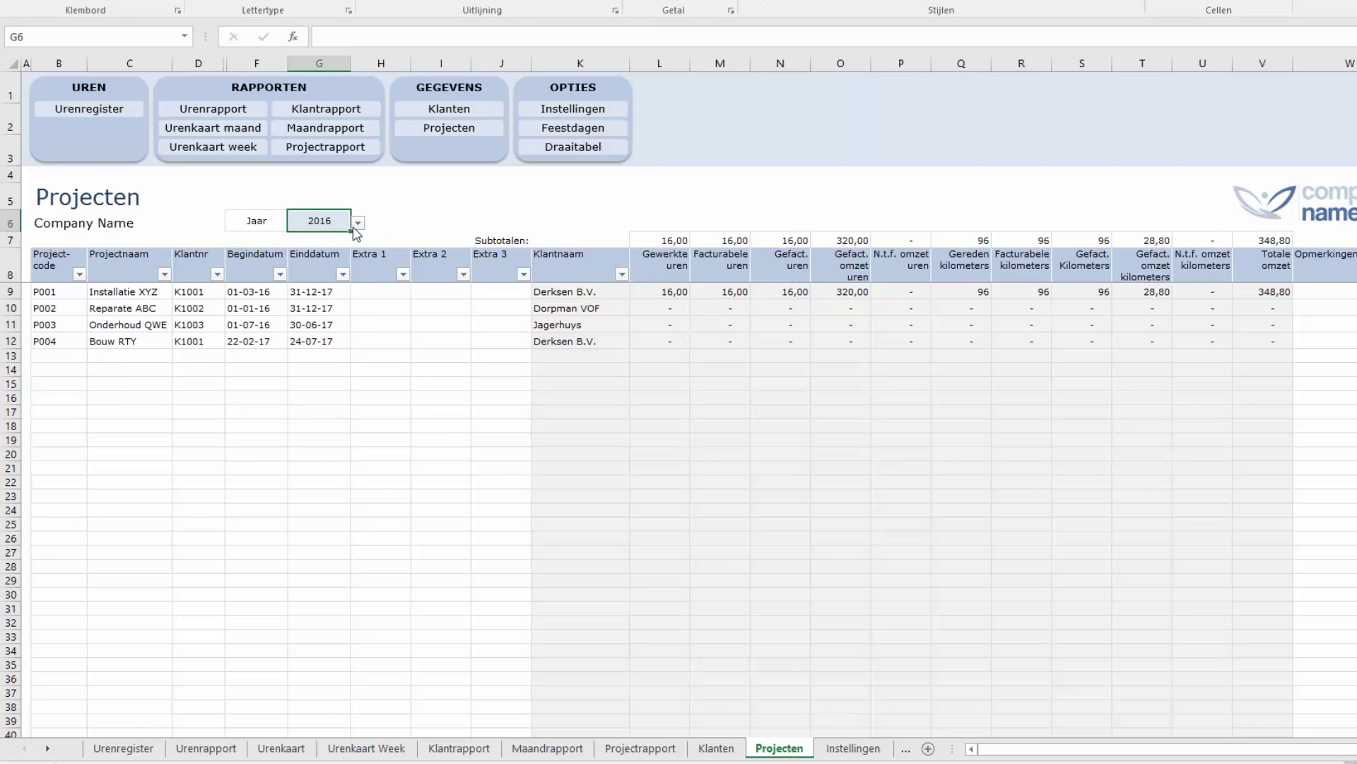
{"action": "left_click", "coordinate": [357, 224]}
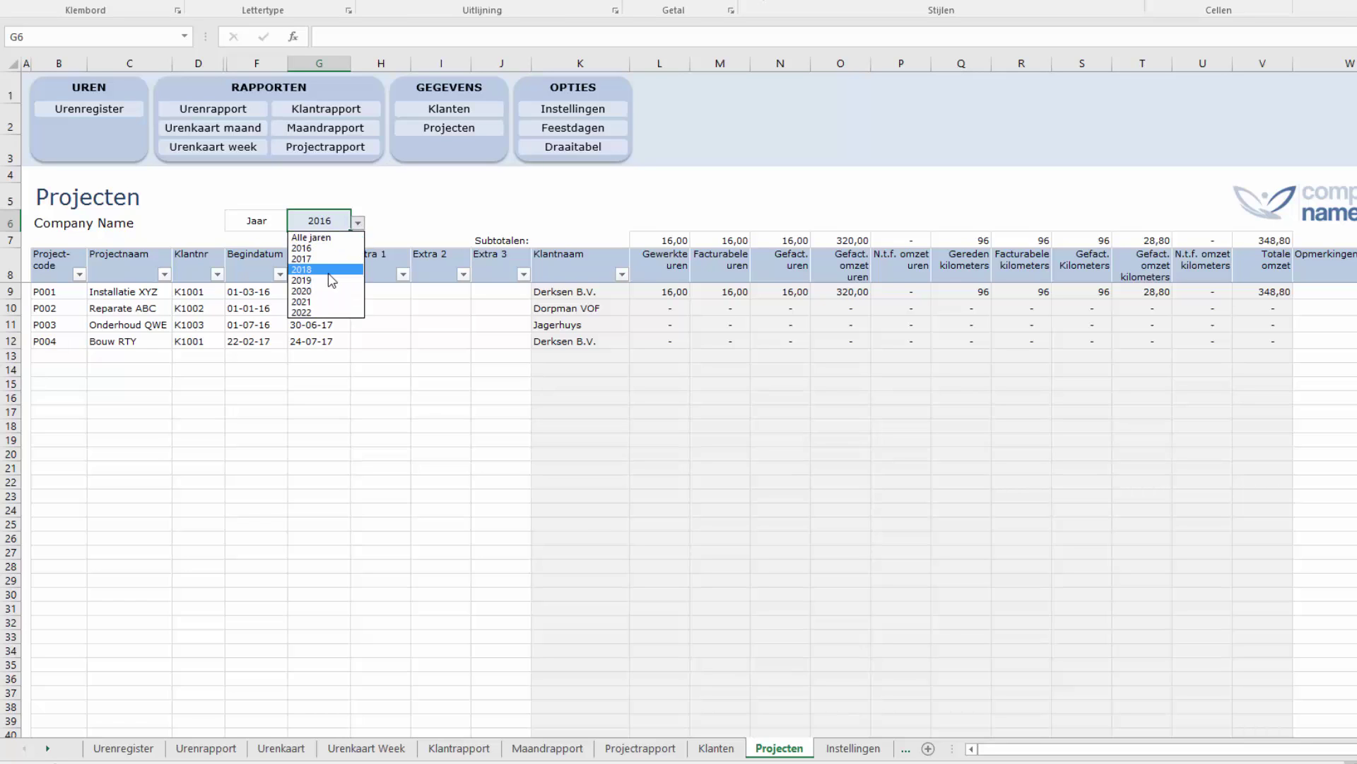
{"action": "left_click", "coordinate": [328, 273]}
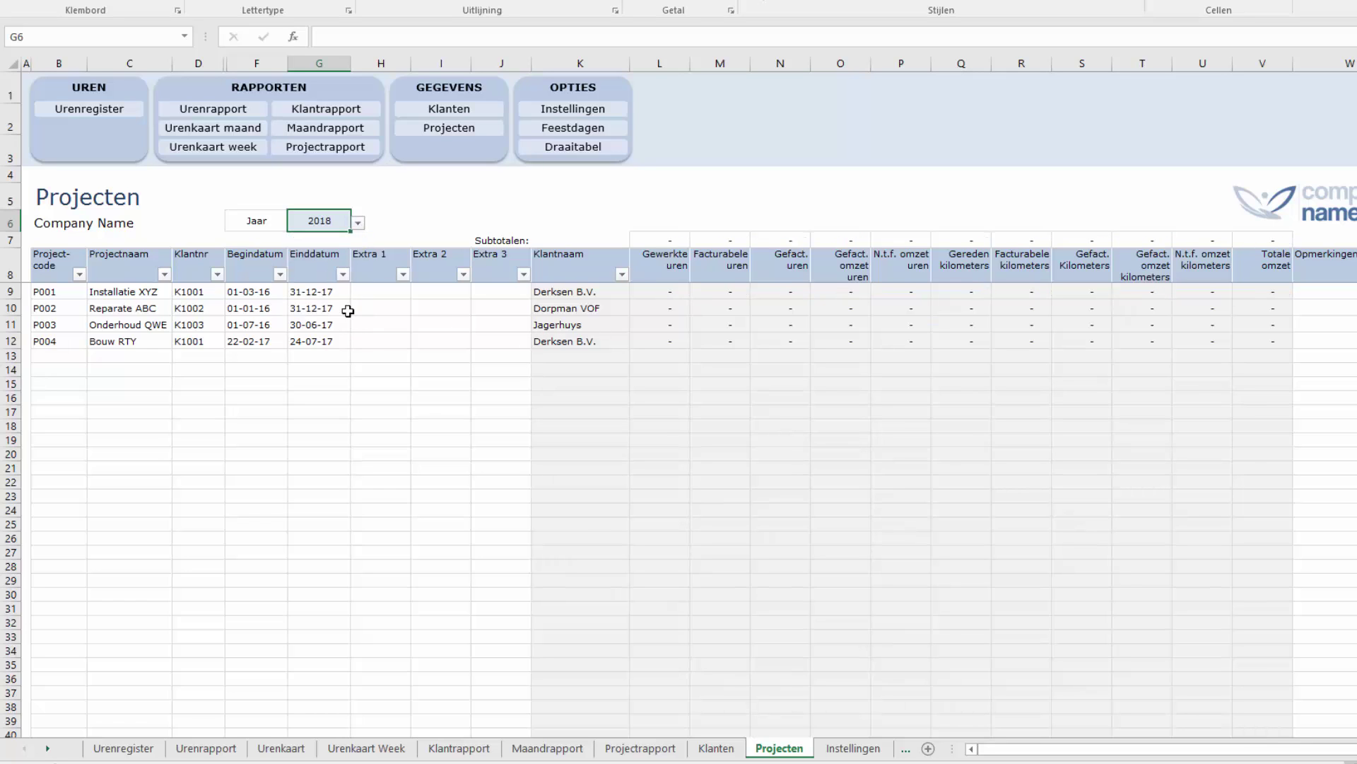
{"action": "left_click", "coordinate": [358, 225]}
{"action": "left_click", "coordinate": [334, 249]}
{"action": "left_click", "coordinate": [358, 225]}
{"action": "left_click", "coordinate": [339, 260]}
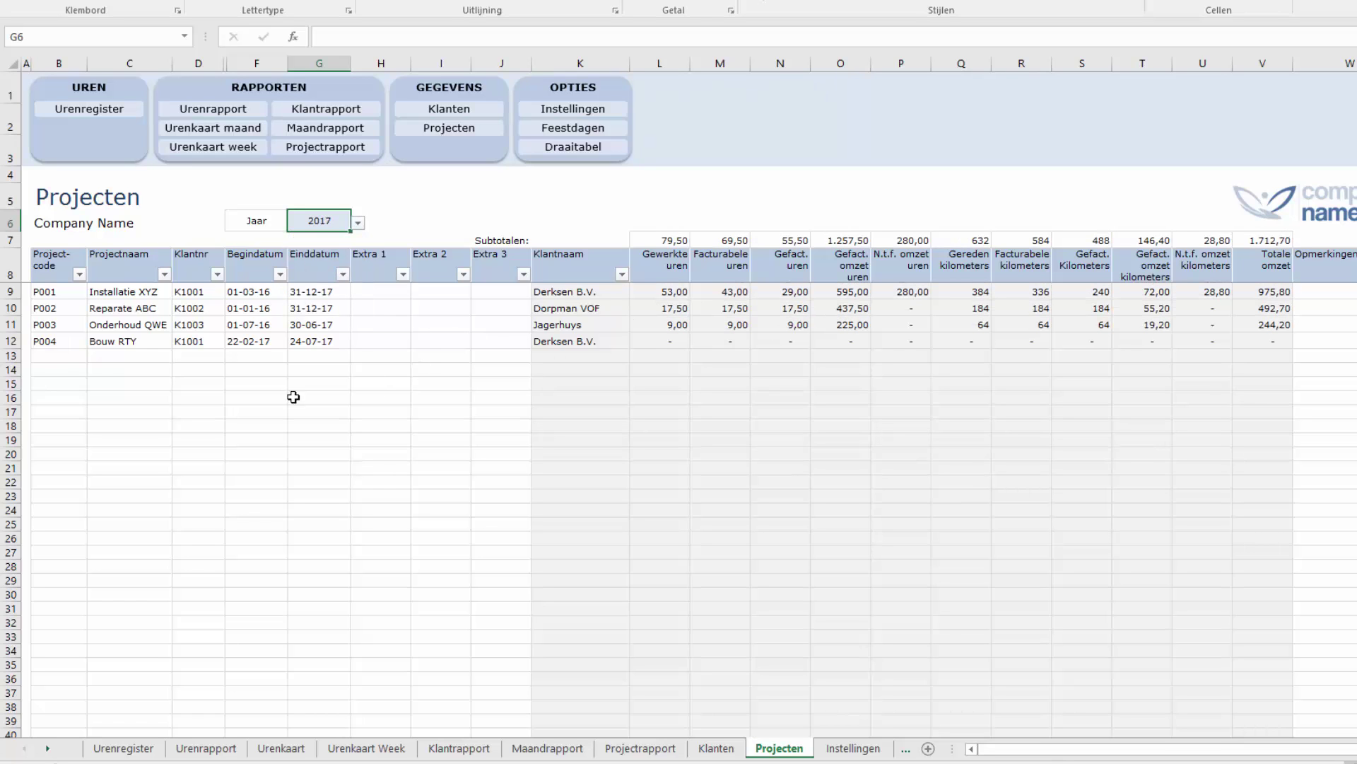
{"action": "left_click", "coordinate": [101, 109]}
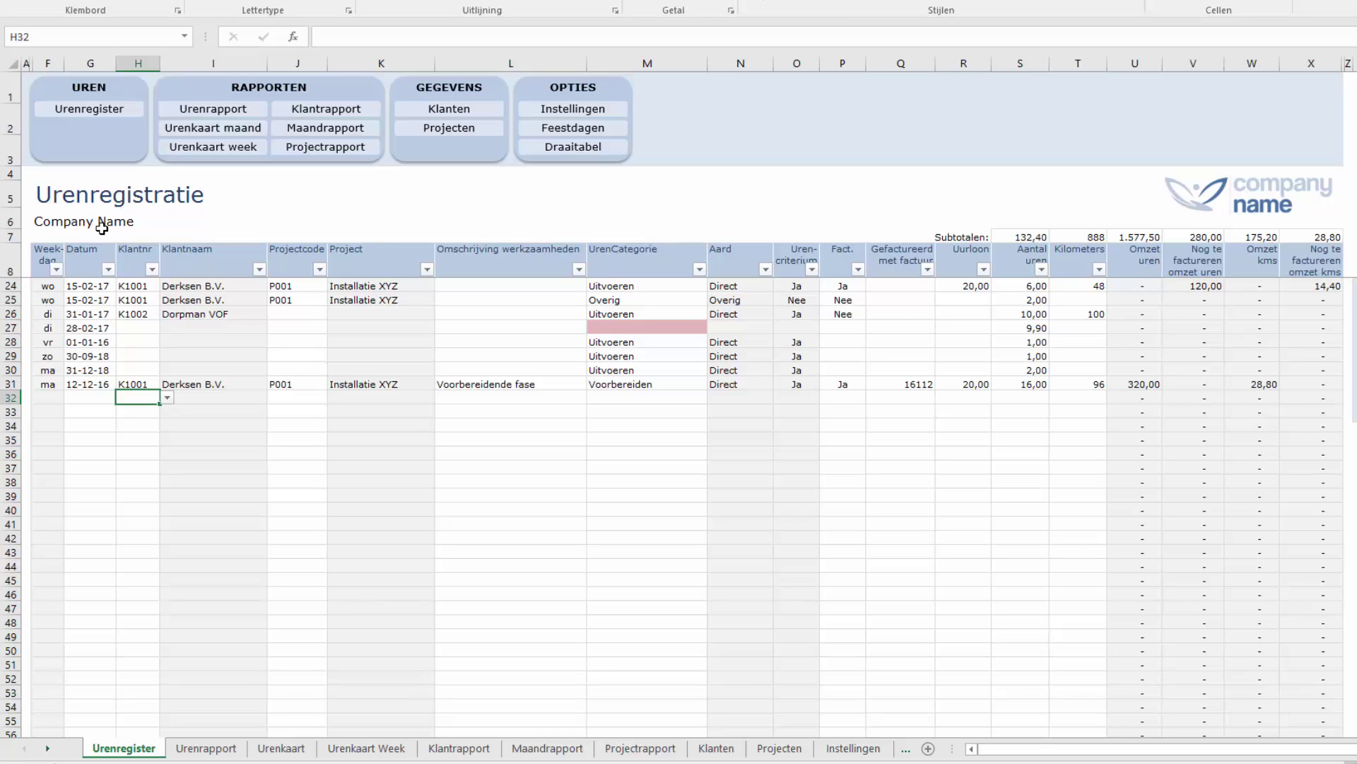
{"action": "scroll", "coordinate": [141, 414], "scroll_direction": "up", "scroll_amount": 5}
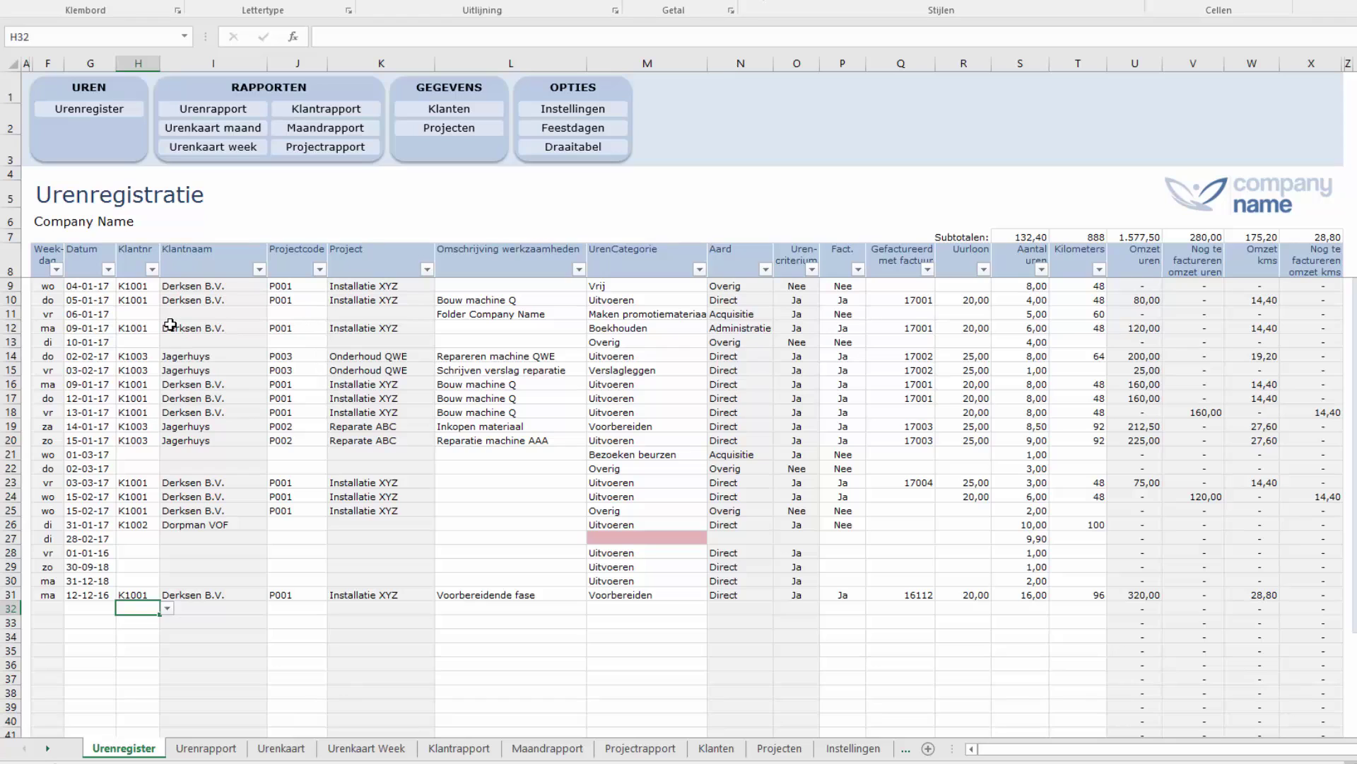
{"action": "left_click", "coordinate": [98, 289]}
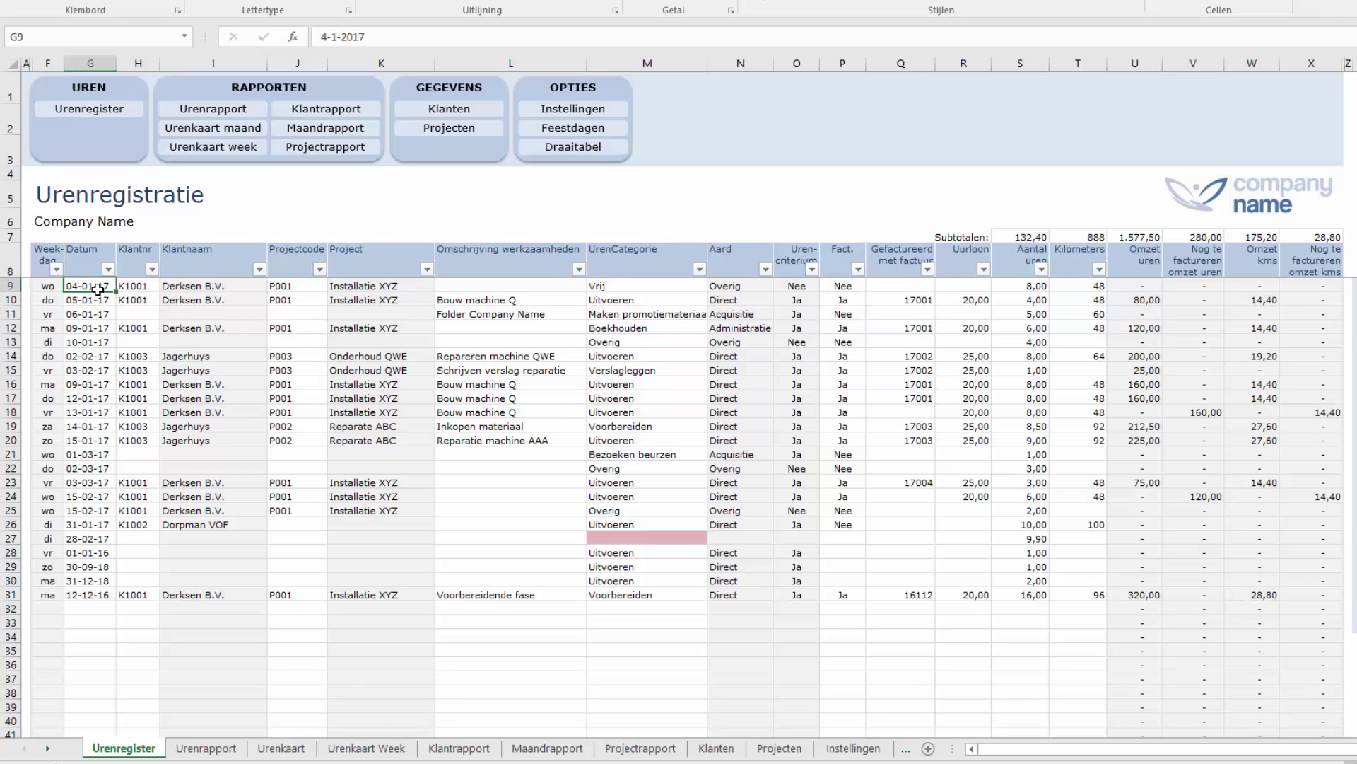
{"action": "left_click", "coordinate": [136, 287]}
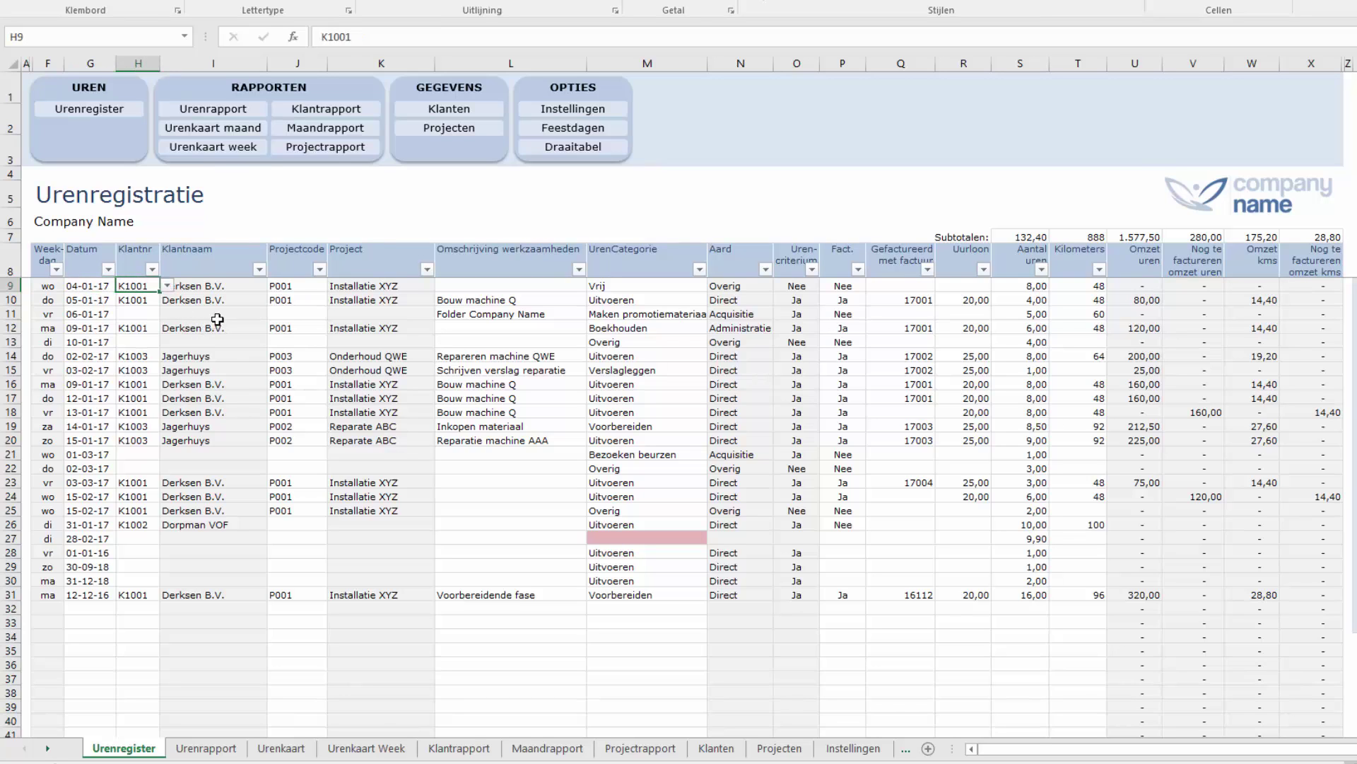
{"action": "left_click", "coordinate": [287, 287]}
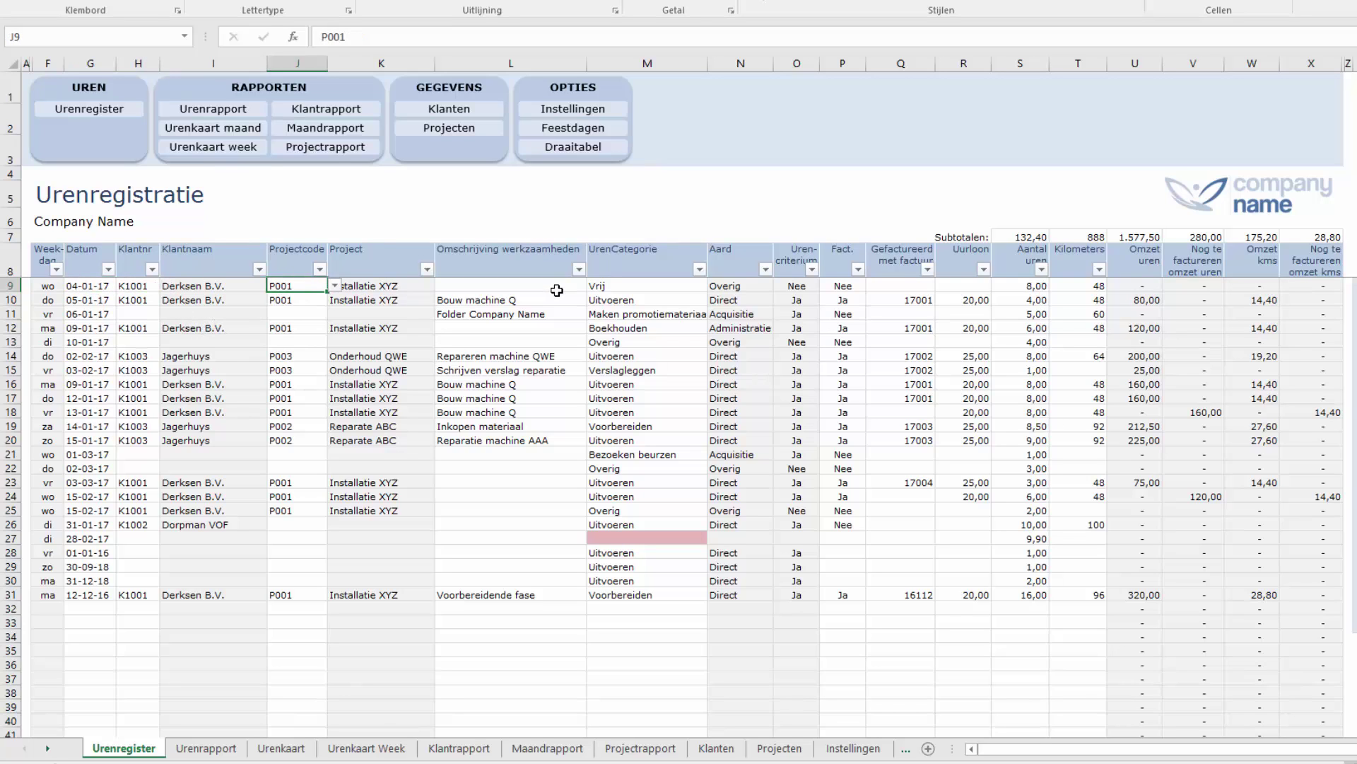
{"action": "left_click", "coordinate": [501, 287]}
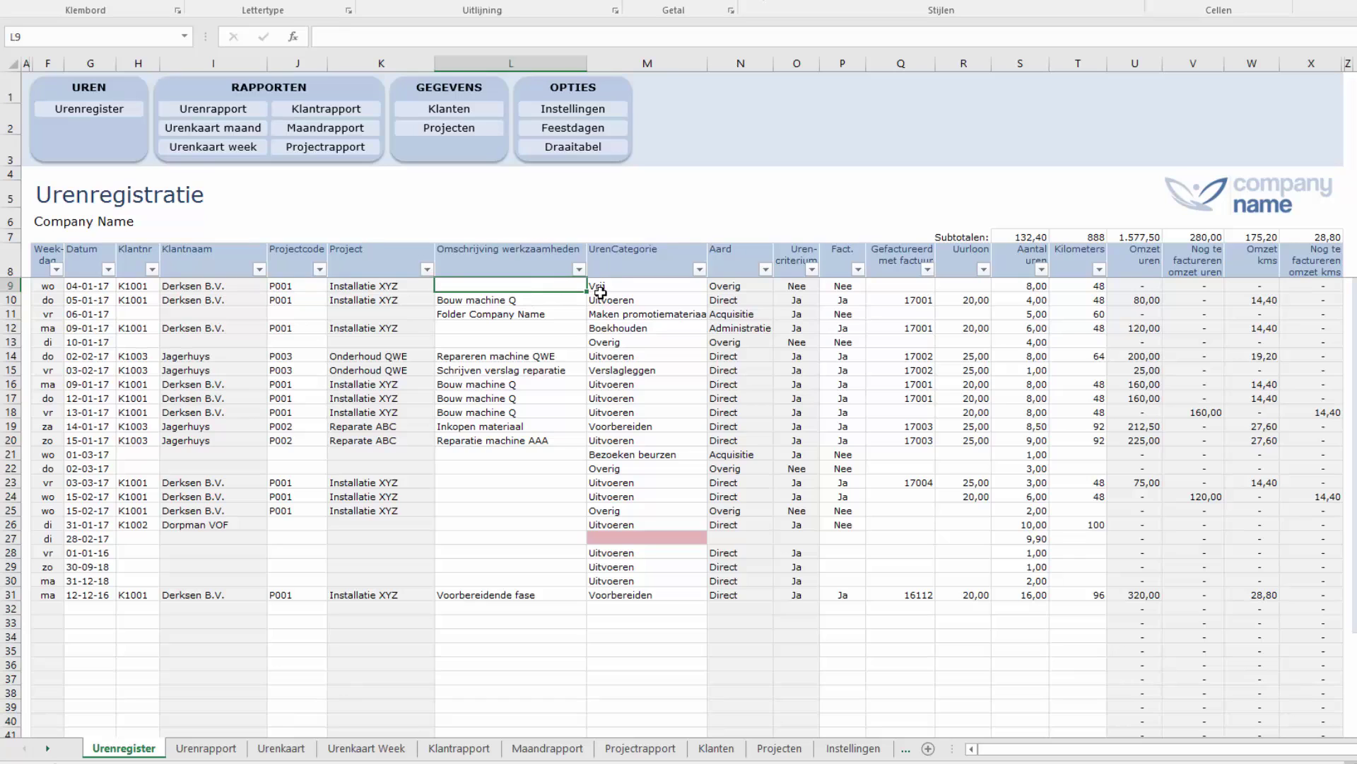
{"action": "left_click", "coordinate": [605, 286]}
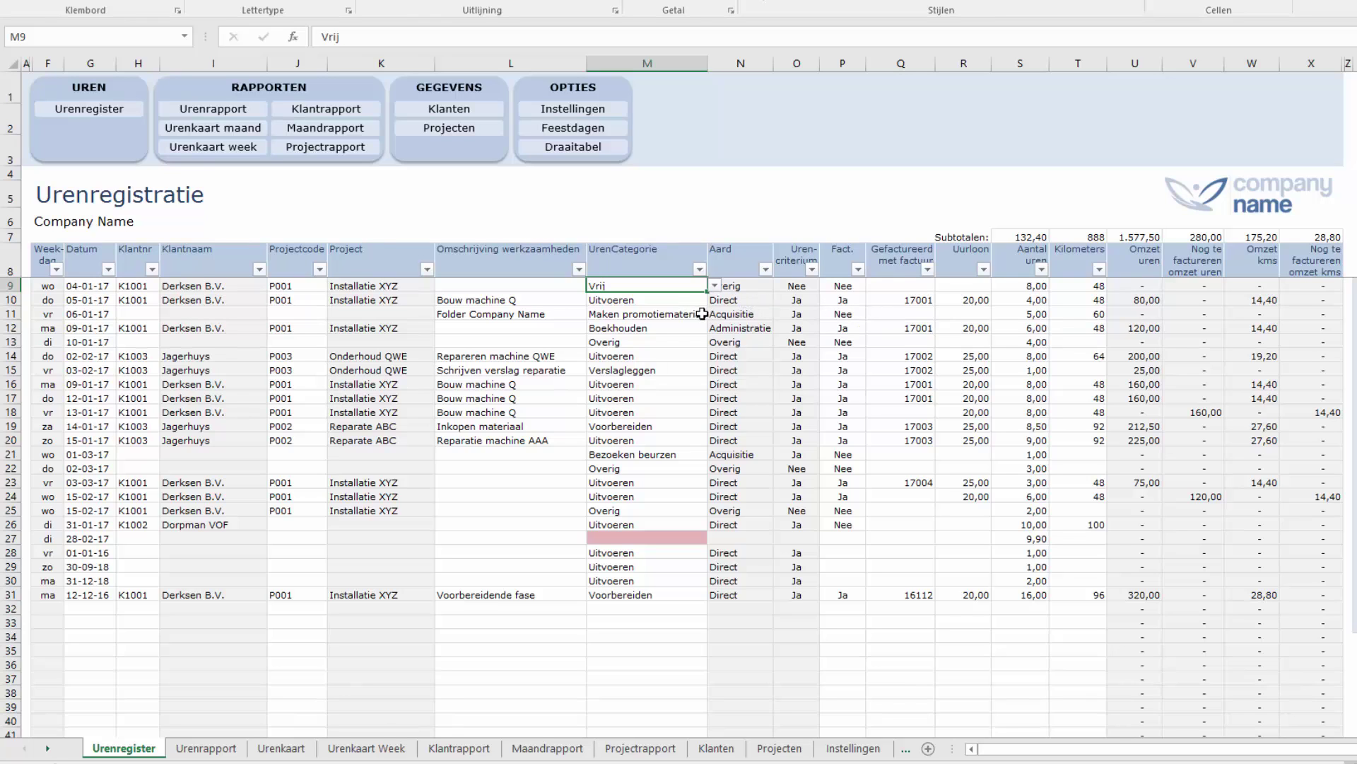
{"action": "left_click", "coordinate": [617, 341]}
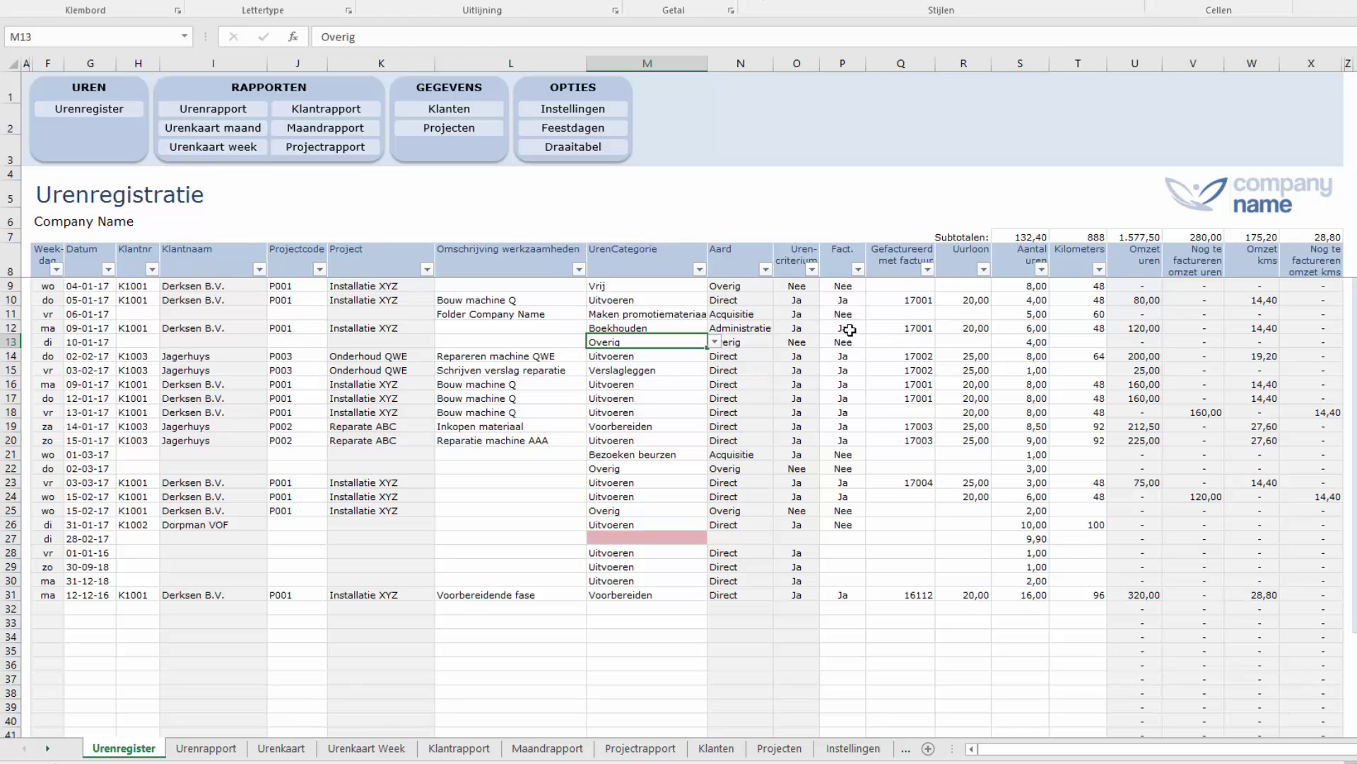
{"action": "left_click", "coordinate": [855, 330]}
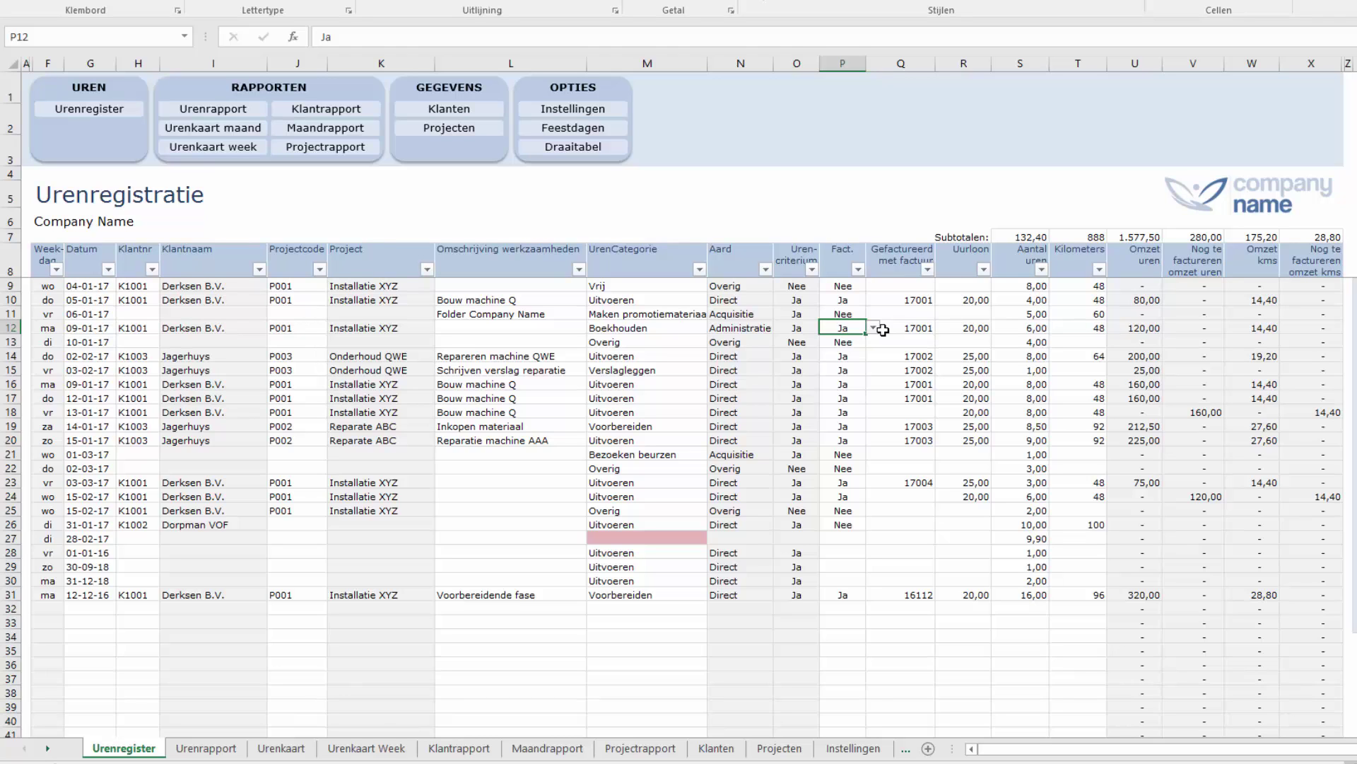
{"action": "left_click", "coordinate": [911, 331]}
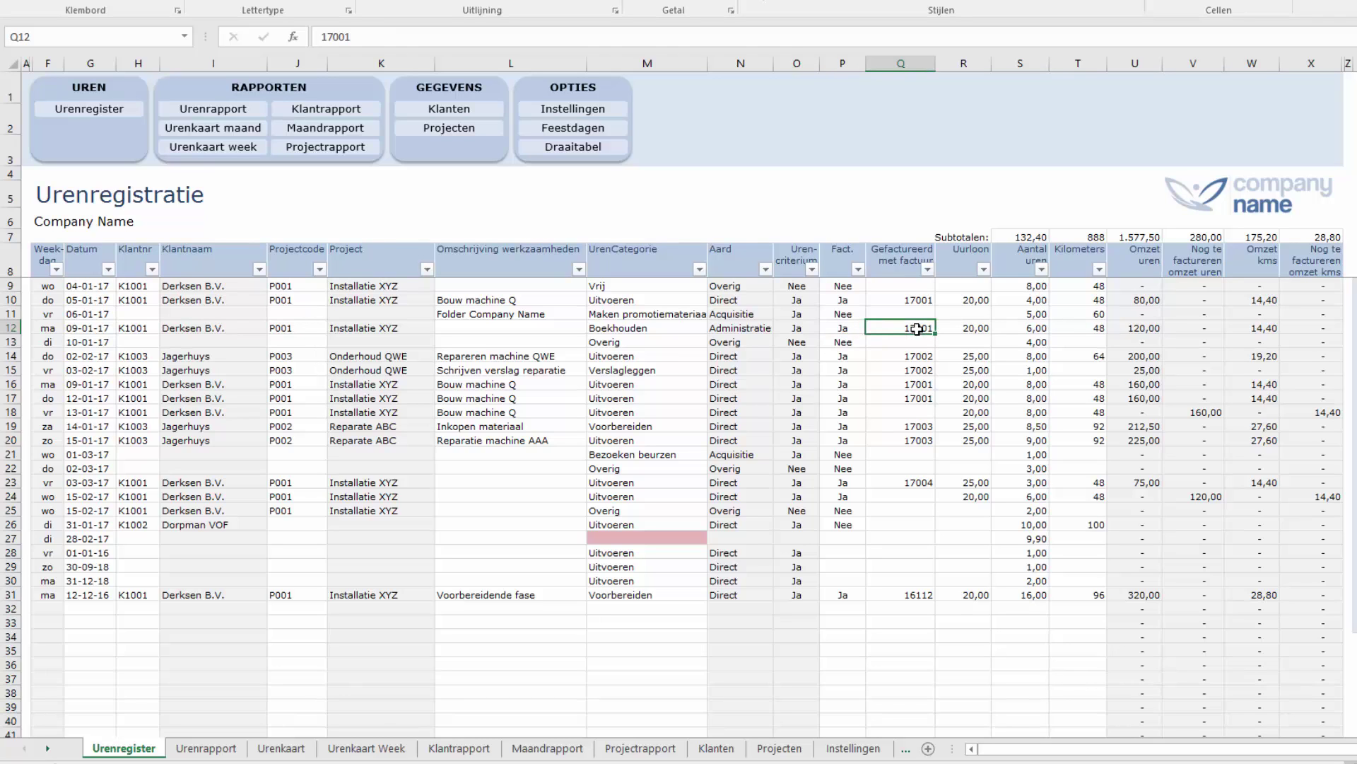
{"action": "left_click", "coordinate": [944, 328]}
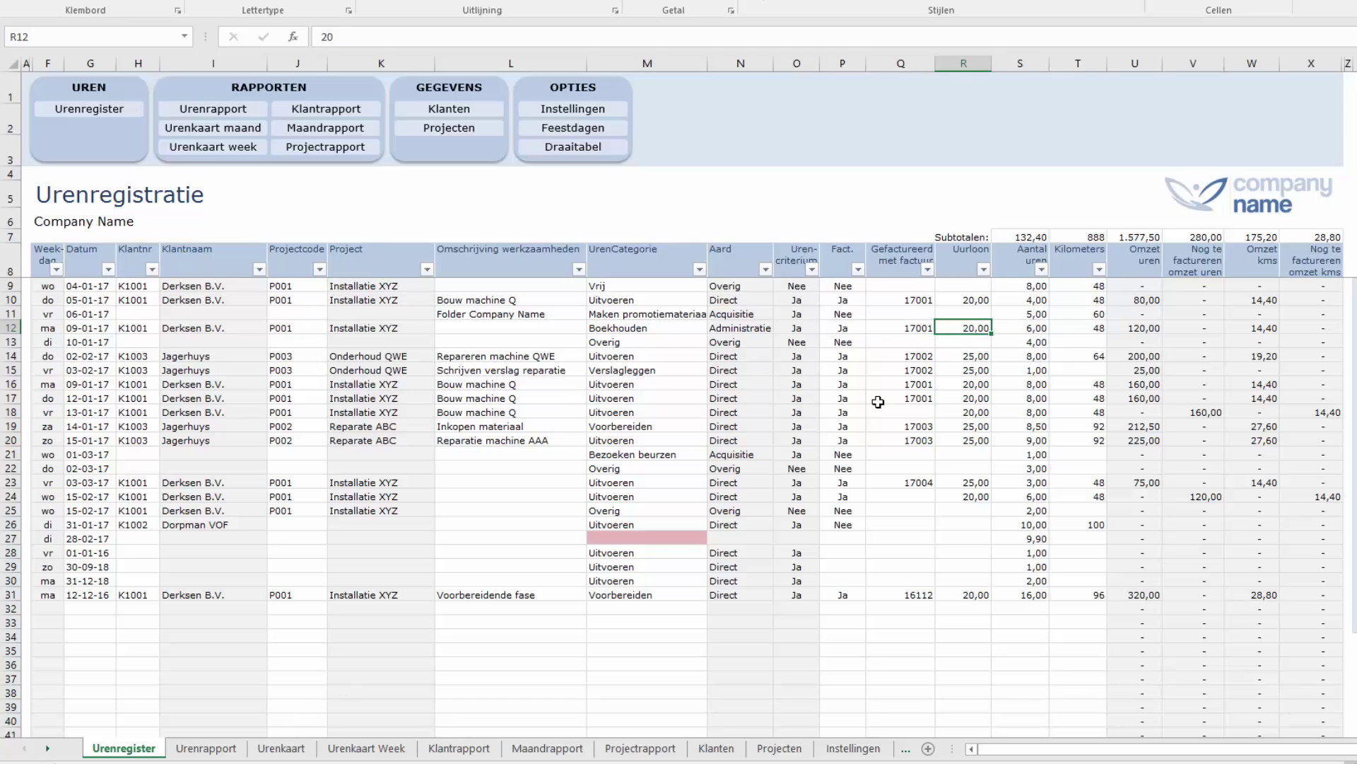
{"action": "left_click", "coordinate": [1032, 329]}
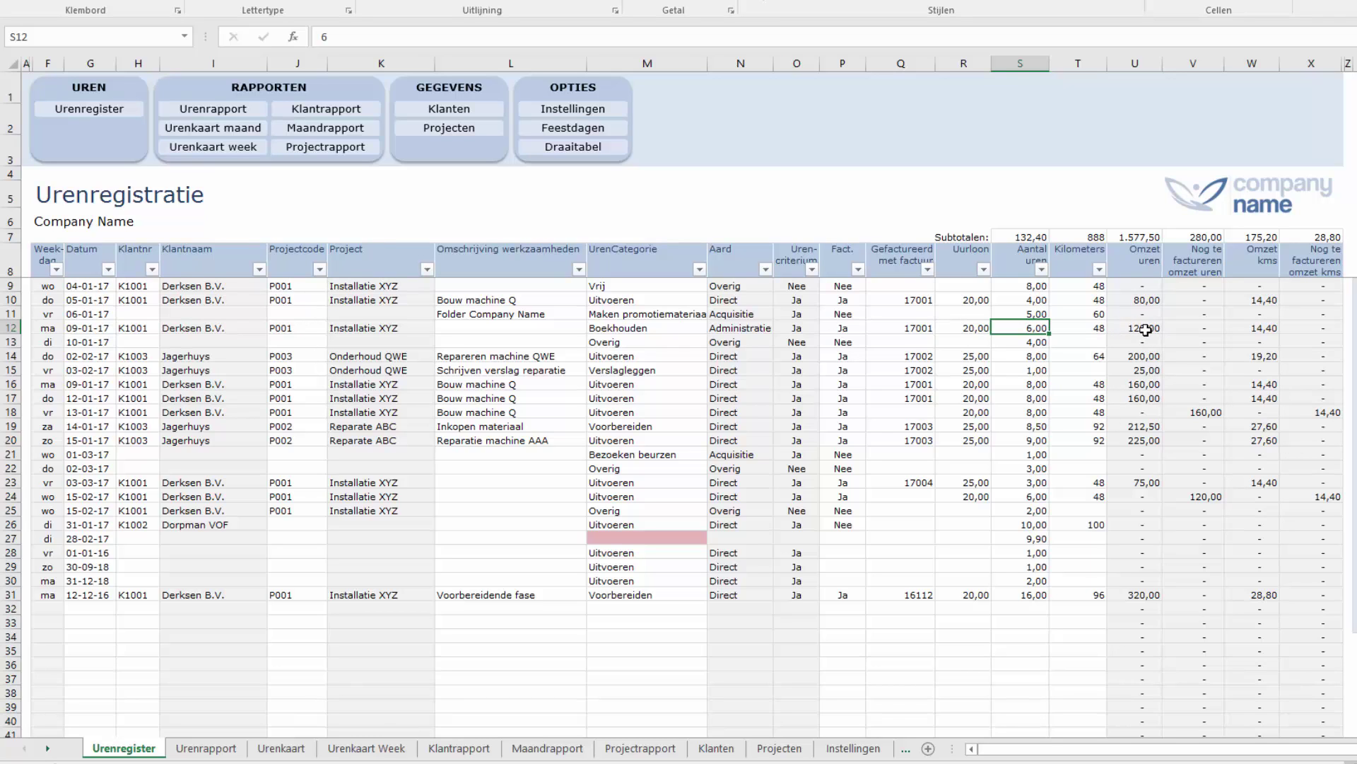
{"action": "left_click", "coordinate": [1095, 329]}
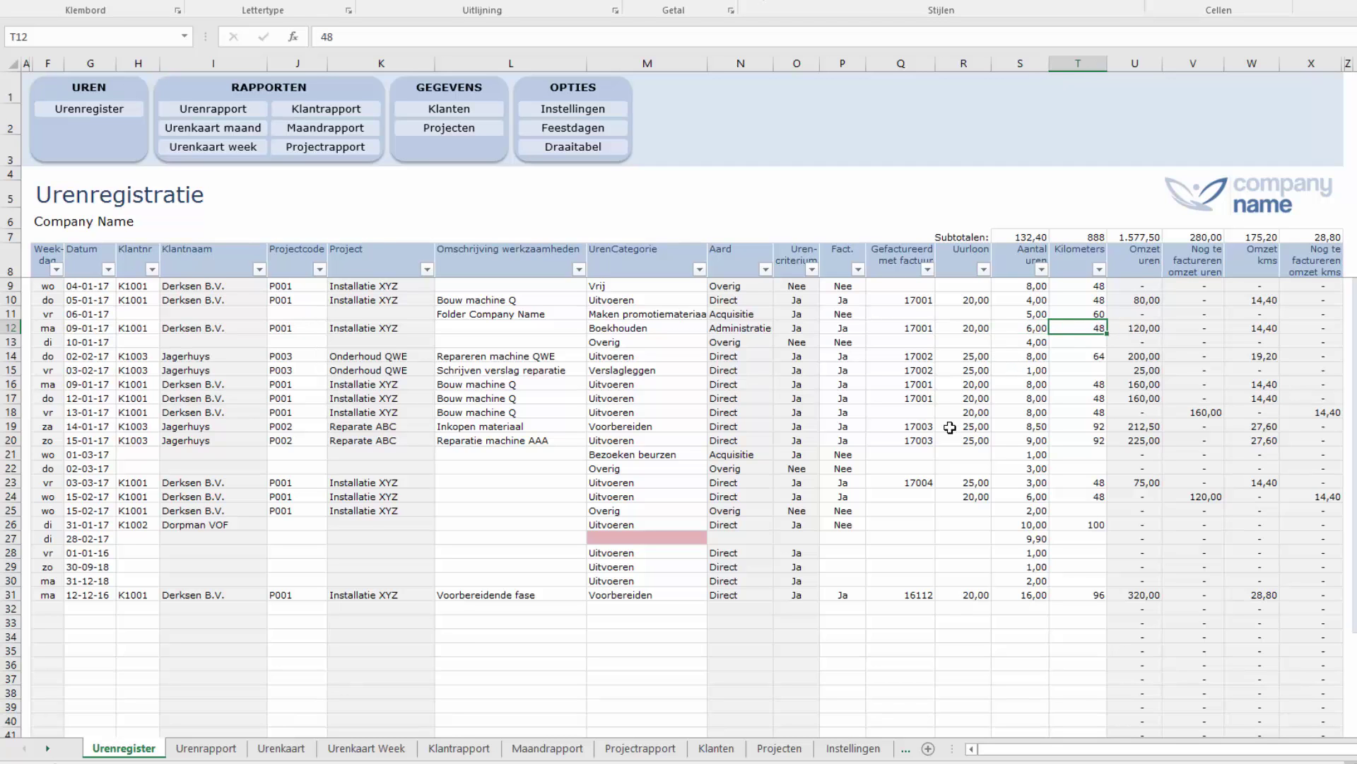
{"action": "scroll", "coordinate": [493, 526], "scroll_direction": "down", "scroll_amount": 2}
{"action": "scroll", "coordinate": [492, 526], "scroll_direction": "down", "scroll_amount": 1}
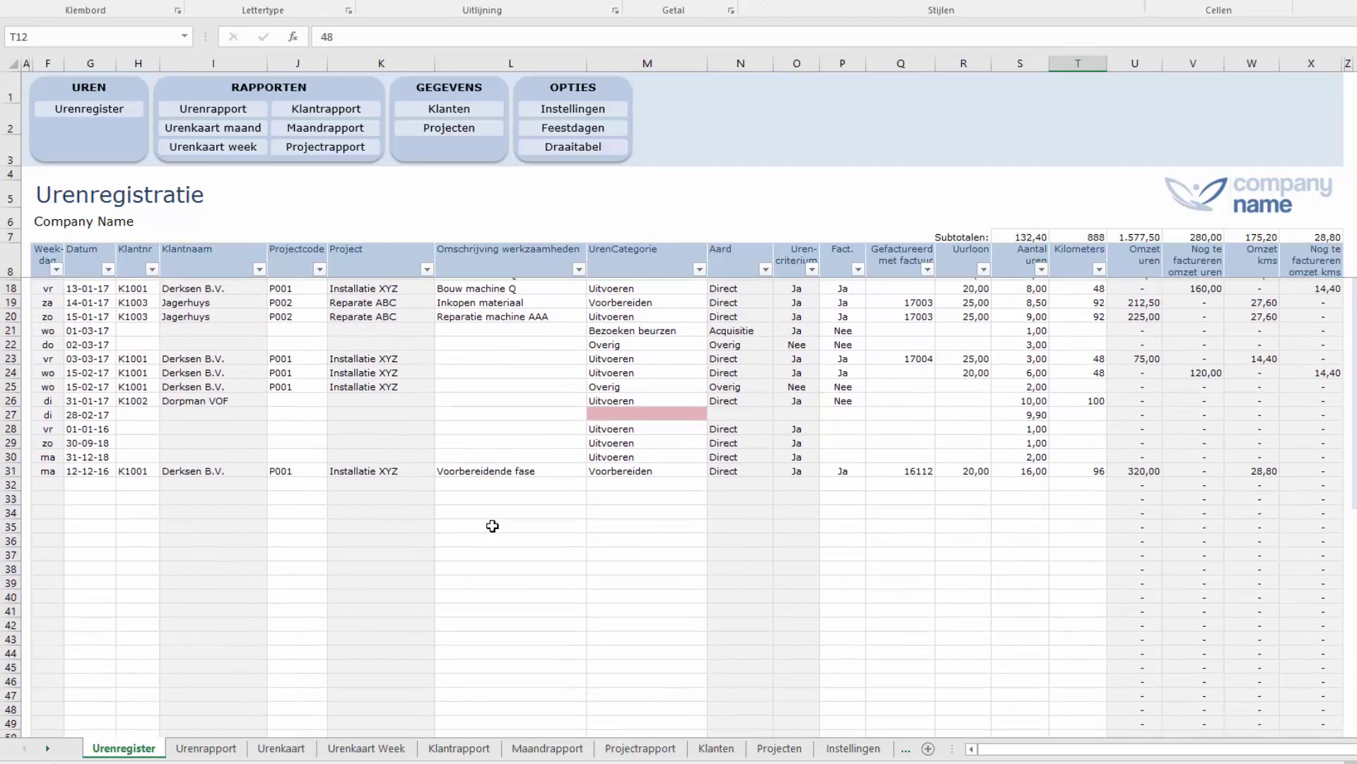
{"action": "left_click", "coordinate": [625, 410]}
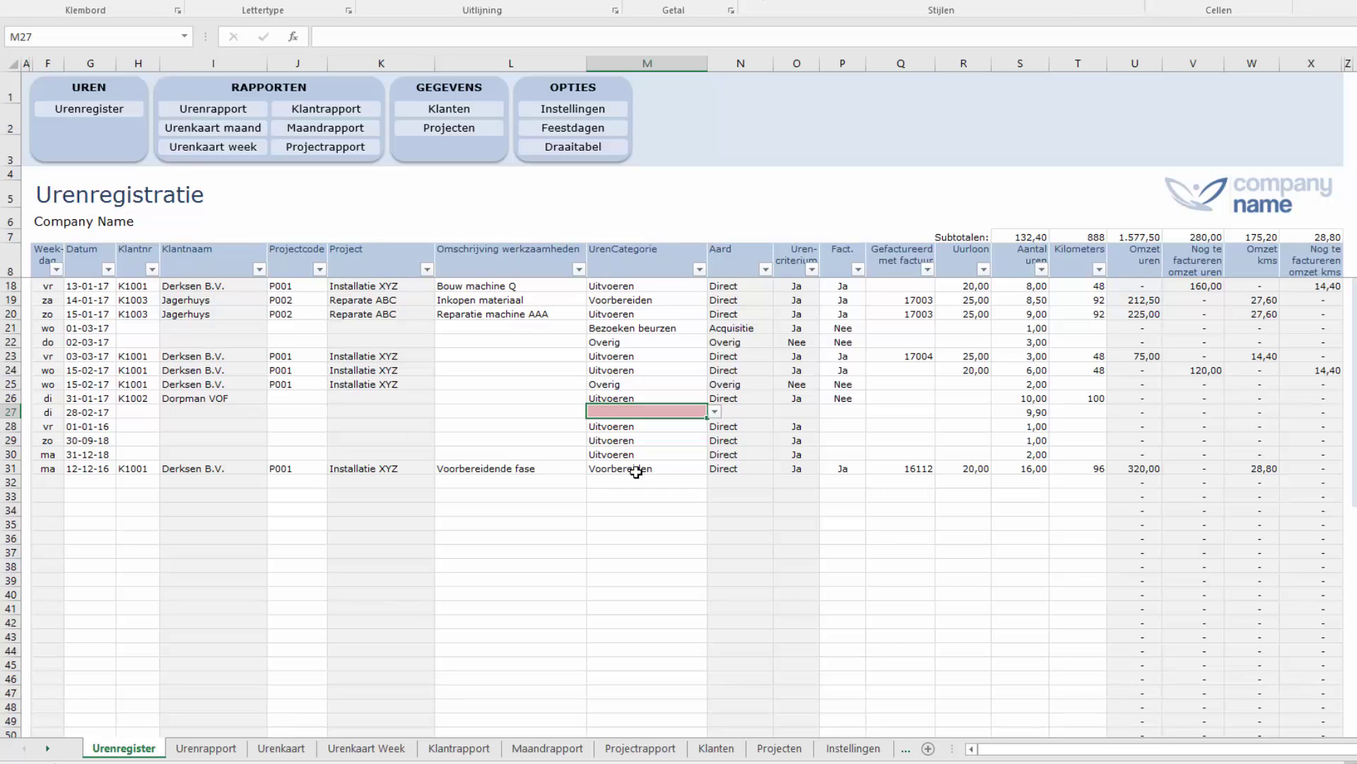
{"action": "left_click", "coordinate": [1010, 414]}
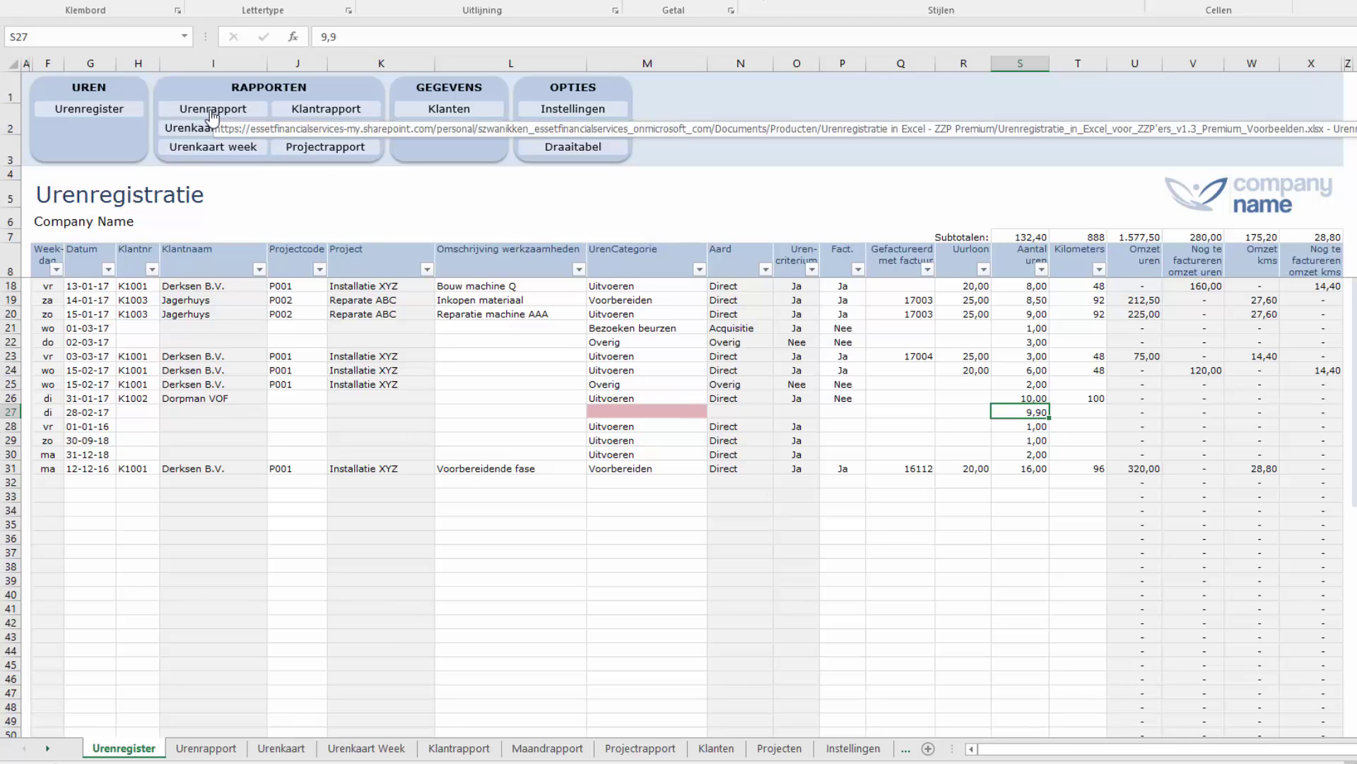
Open the Urenrapport report and switch its Jaar to 2016, then back to 2017.
{"action": "left_click", "coordinate": [213, 109]}
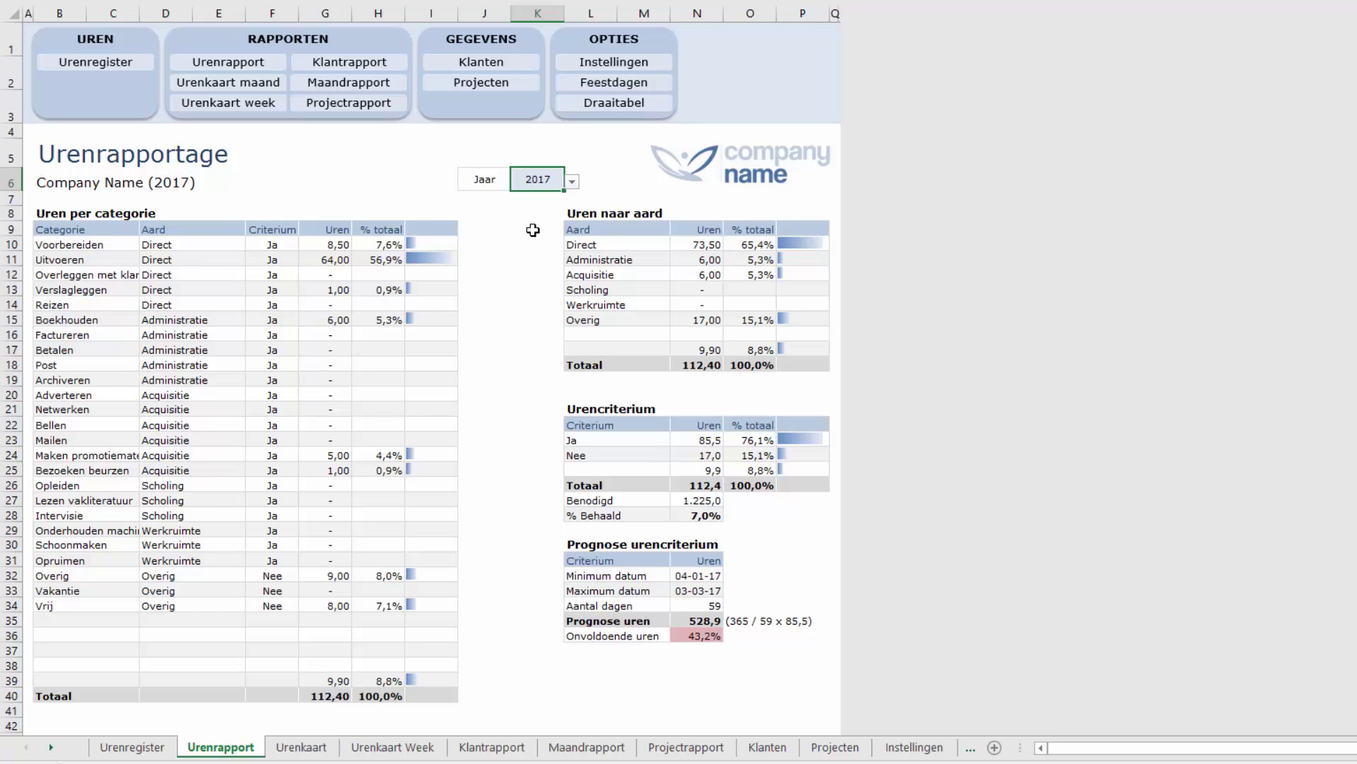
{"action": "left_click", "coordinate": [573, 184]}
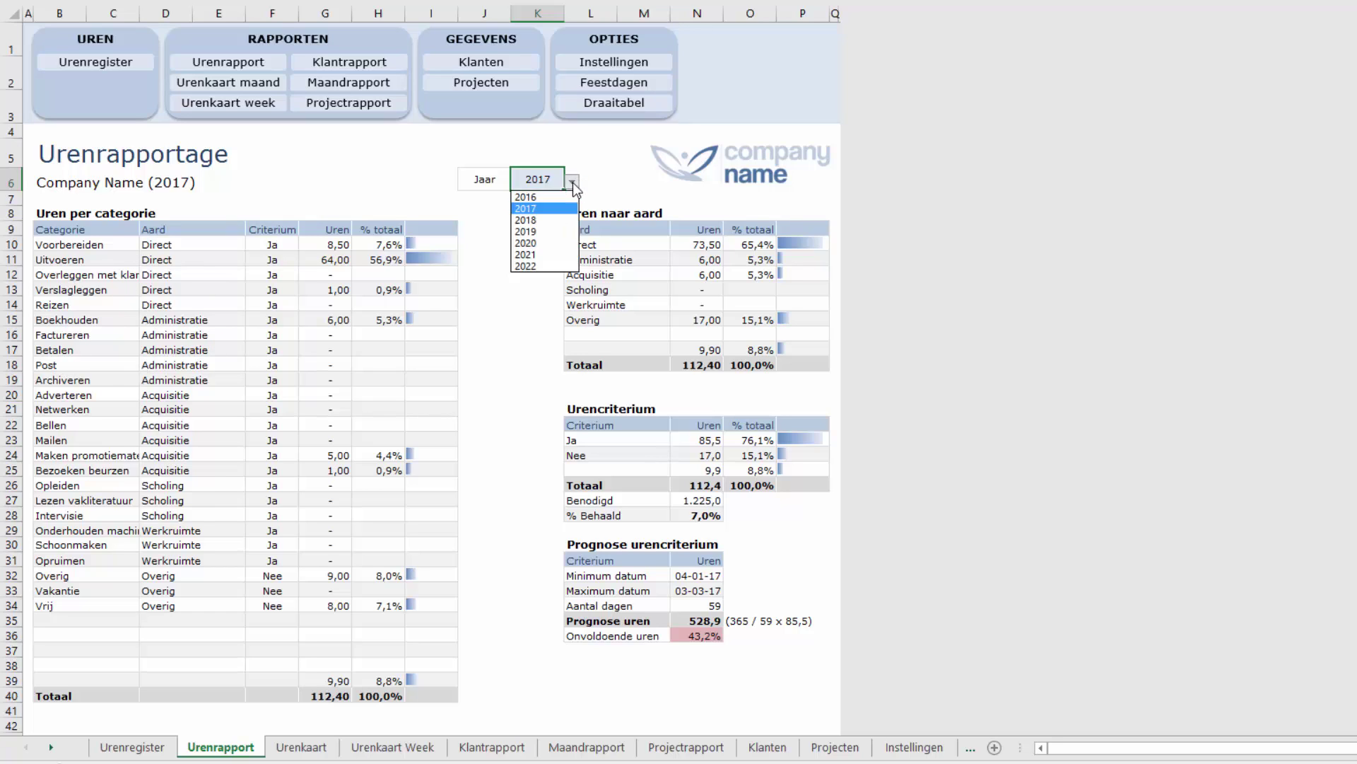
{"action": "left_click", "coordinate": [562, 197]}
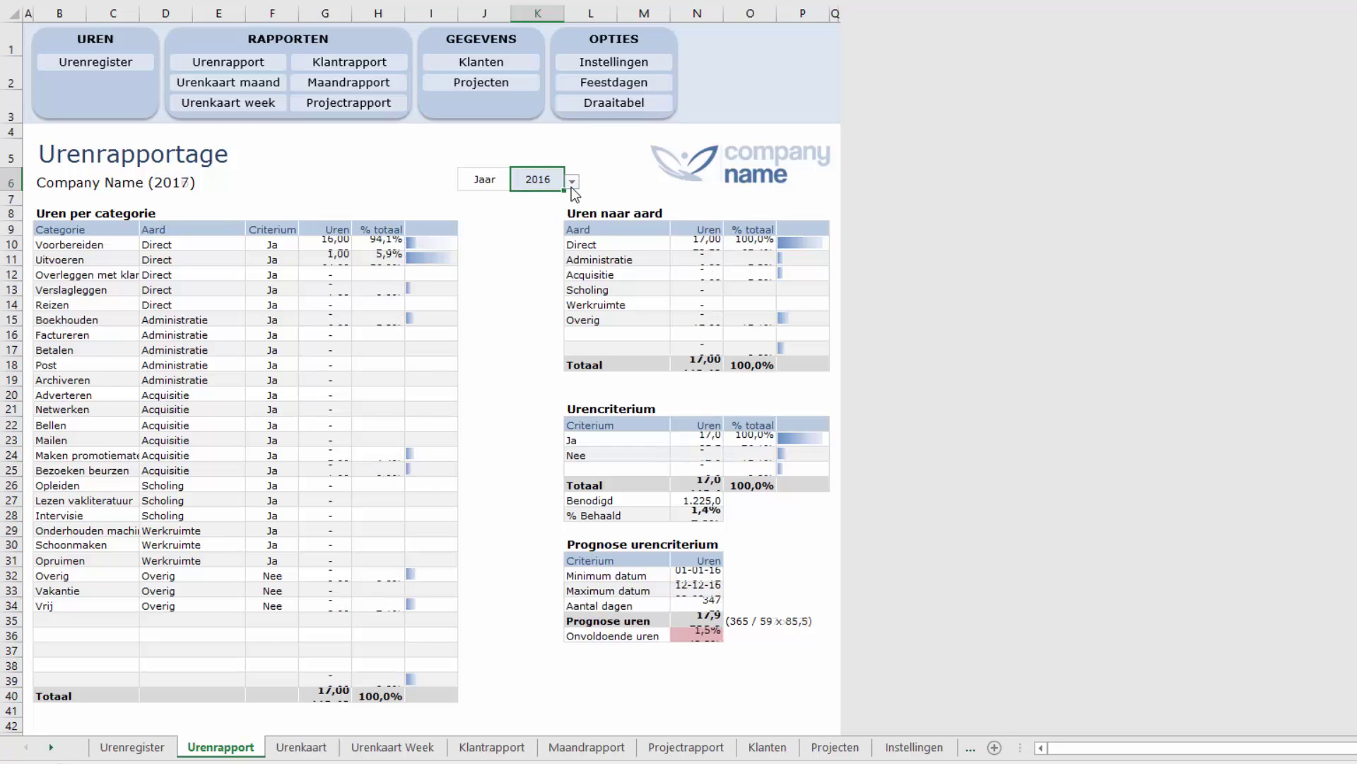
{"action": "left_click", "coordinate": [572, 183]}
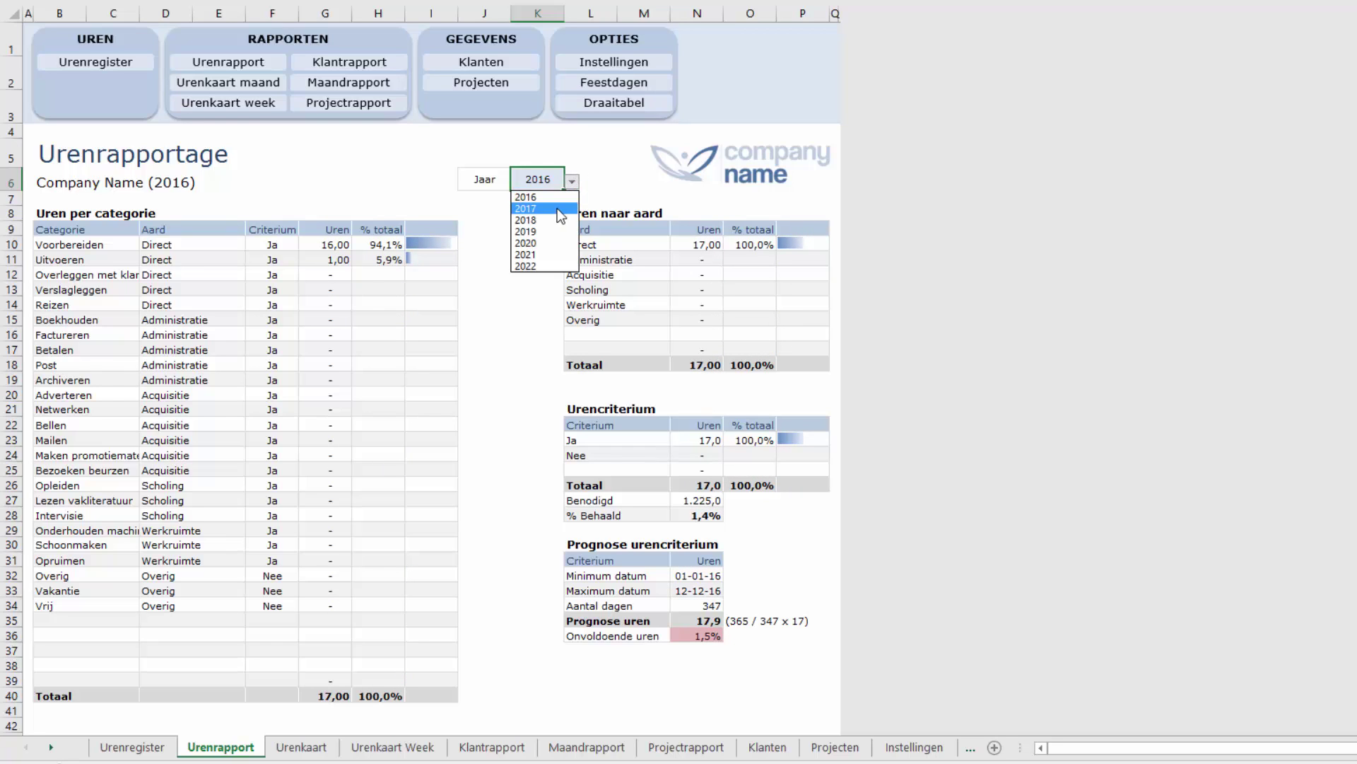
{"action": "left_click", "coordinate": [559, 208]}
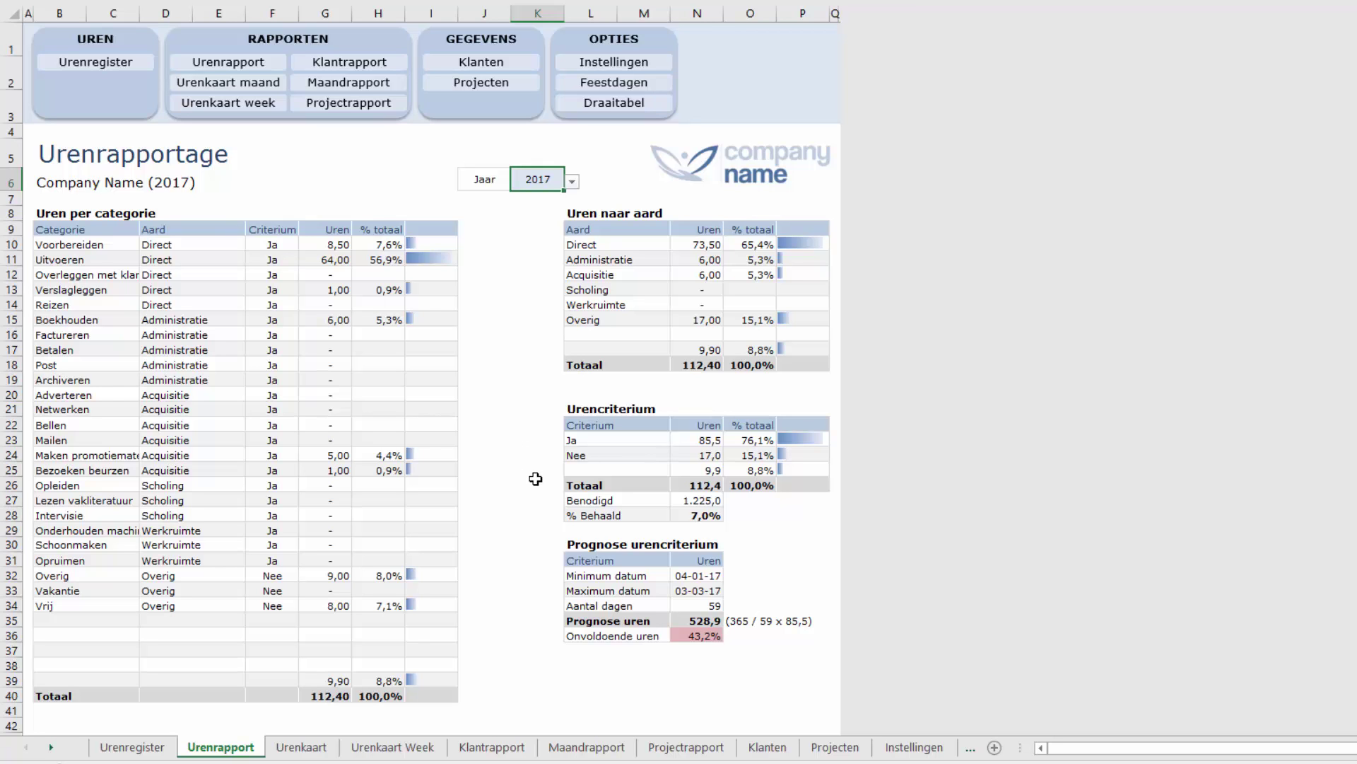
{"action": "scroll", "coordinate": [500, 475], "scroll_direction": "down", "scroll_amount": 3}
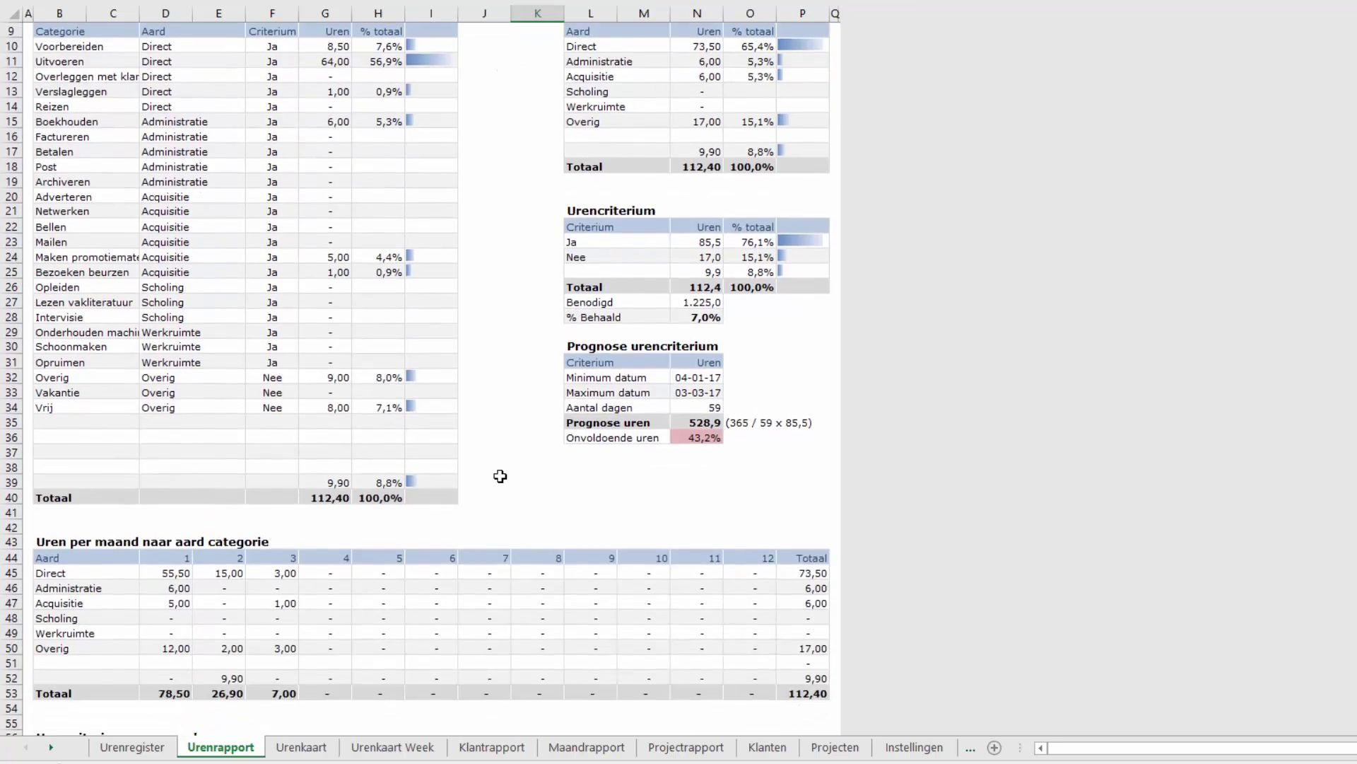
{"action": "scroll", "coordinate": [500, 475], "scroll_direction": "down", "scroll_amount": 6}
{"action": "scroll", "coordinate": [500, 476], "scroll_direction": "down", "scroll_amount": 2}
{"action": "scroll", "coordinate": [498, 467], "scroll_direction": "down", "scroll_amount": 2}
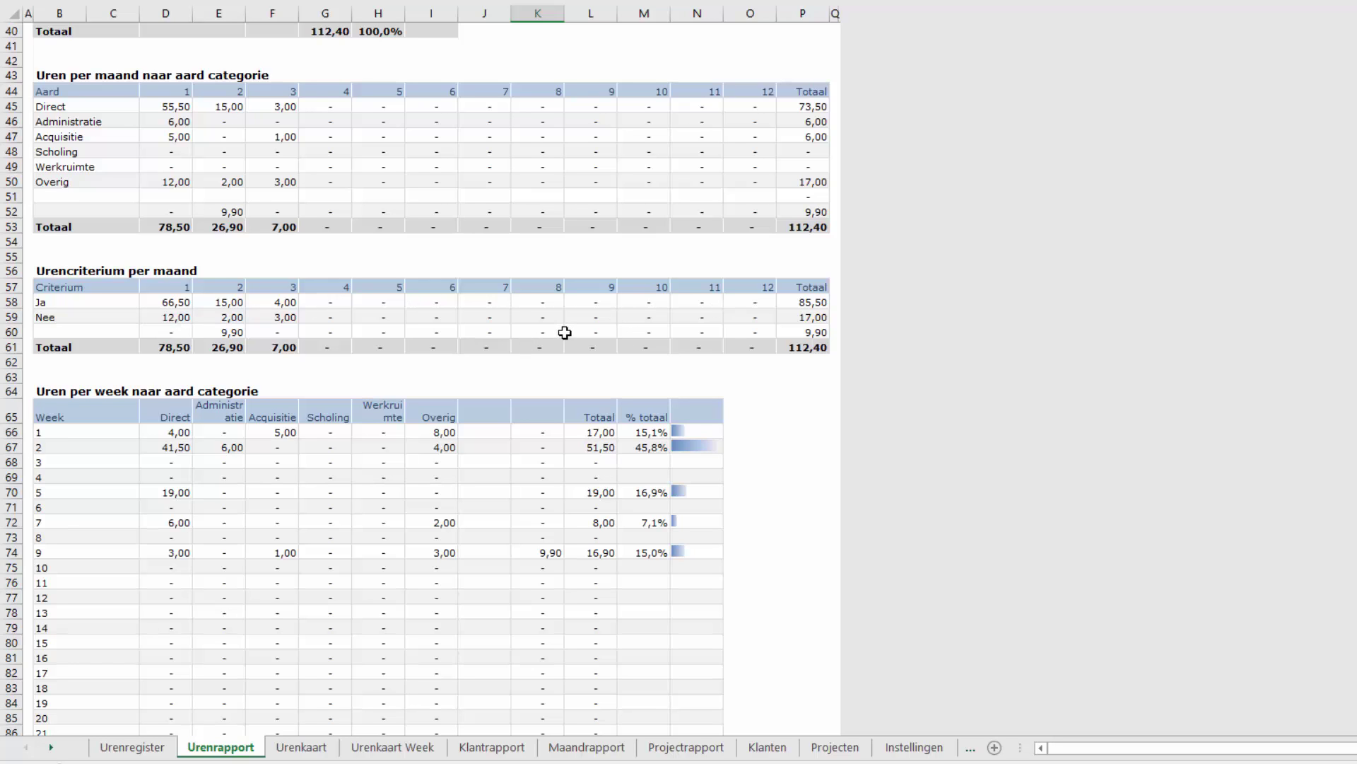
{"action": "scroll", "coordinate": [564, 332], "scroll_direction": "down", "scroll_amount": 1}
{"action": "scroll", "coordinate": [564, 332], "scroll_direction": "down", "scroll_amount": 1}
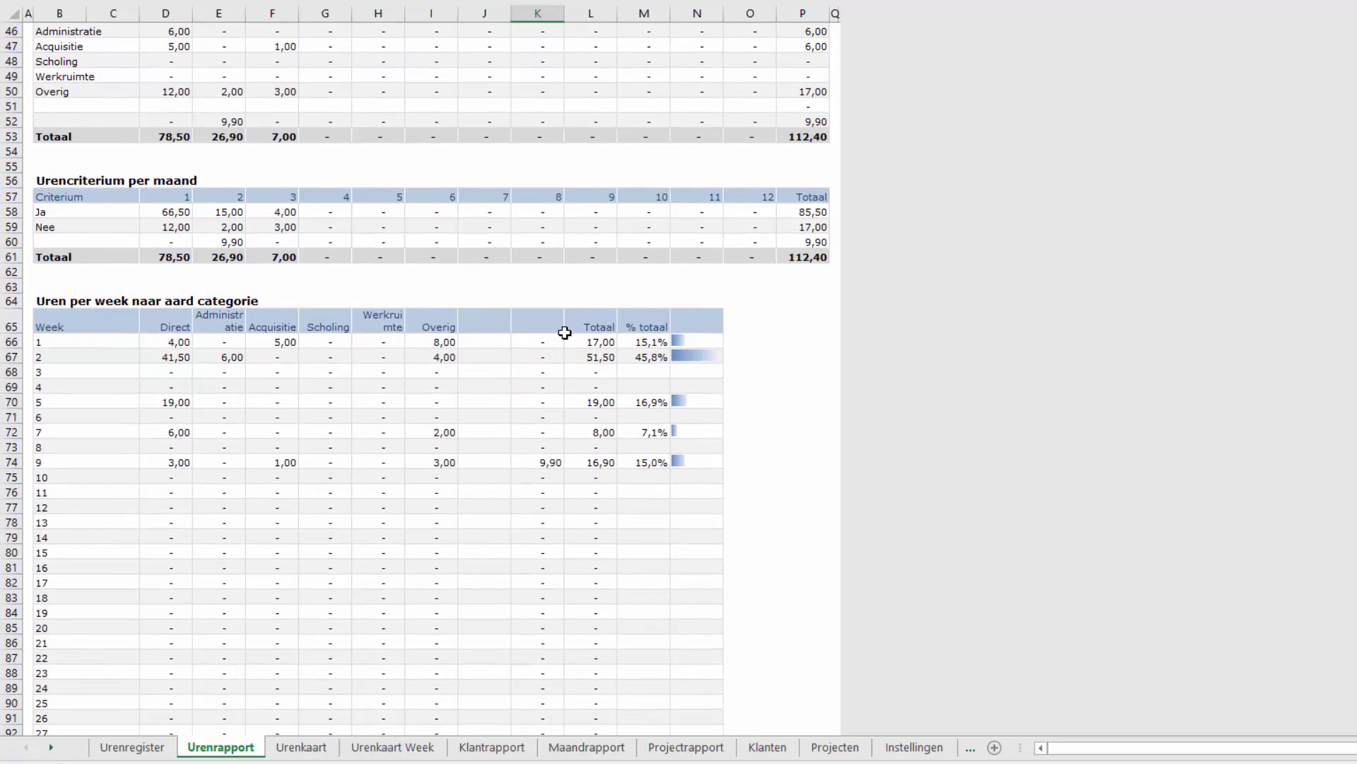
{"action": "scroll", "coordinate": [564, 333], "scroll_direction": "down", "scroll_amount": 2}
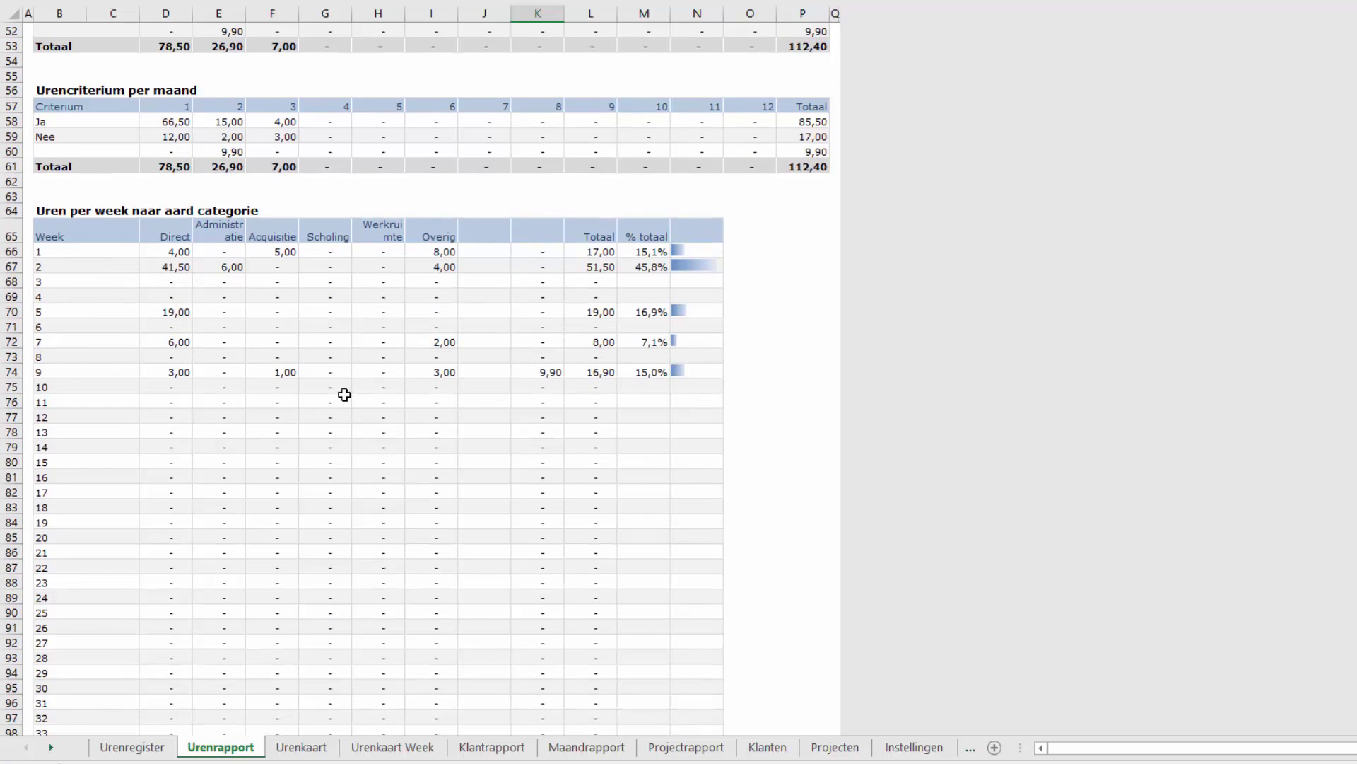
{"action": "scroll", "coordinate": [344, 394], "scroll_direction": "down", "scroll_amount": 2}
{"action": "scroll", "coordinate": [342, 394], "scroll_direction": "down", "scroll_amount": 1}
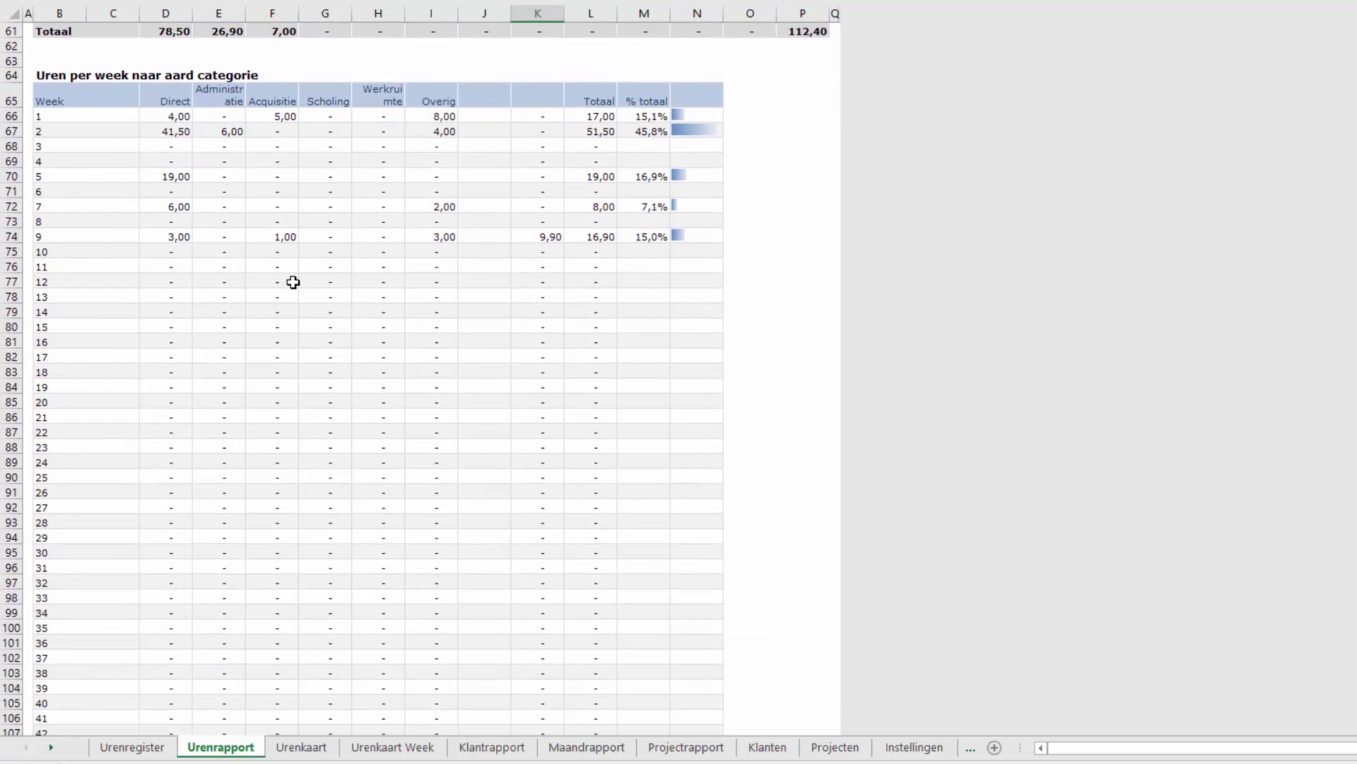
{"action": "scroll", "coordinate": [292, 282], "scroll_direction": "down", "scroll_amount": 4}
{"action": "scroll", "coordinate": [292, 282], "scroll_direction": "down", "scroll_amount": 2}
{"action": "scroll", "coordinate": [292, 283], "scroll_direction": "up", "scroll_amount": 1}
{"action": "scroll", "coordinate": [290, 284], "scroll_direction": "up", "scroll_amount": 5}
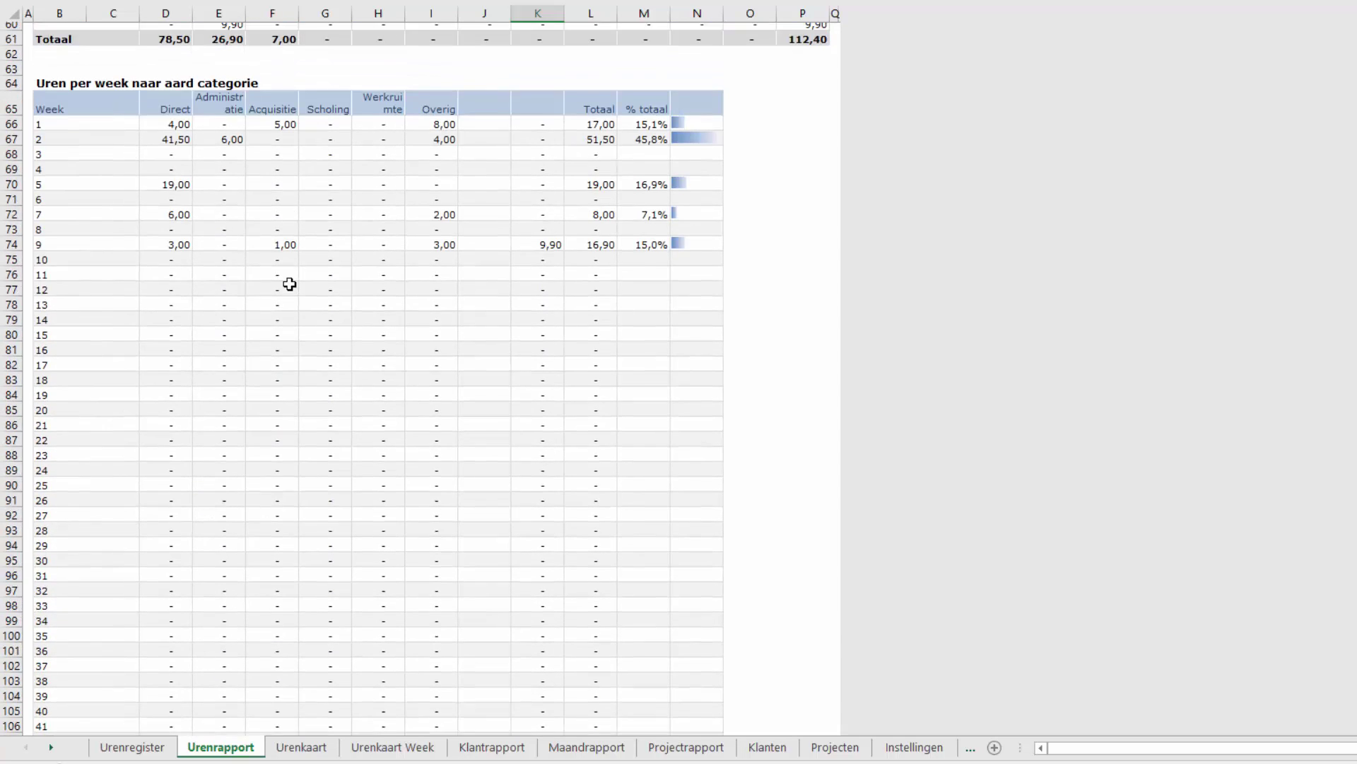
{"action": "scroll", "coordinate": [312, 385], "scroll_direction": "up", "scroll_amount": 5}
{"action": "scroll", "coordinate": [312, 384], "scroll_direction": "up", "scroll_amount": 10}
{"action": "scroll", "coordinate": [311, 385], "scroll_direction": "up", "scroll_amount": 5}
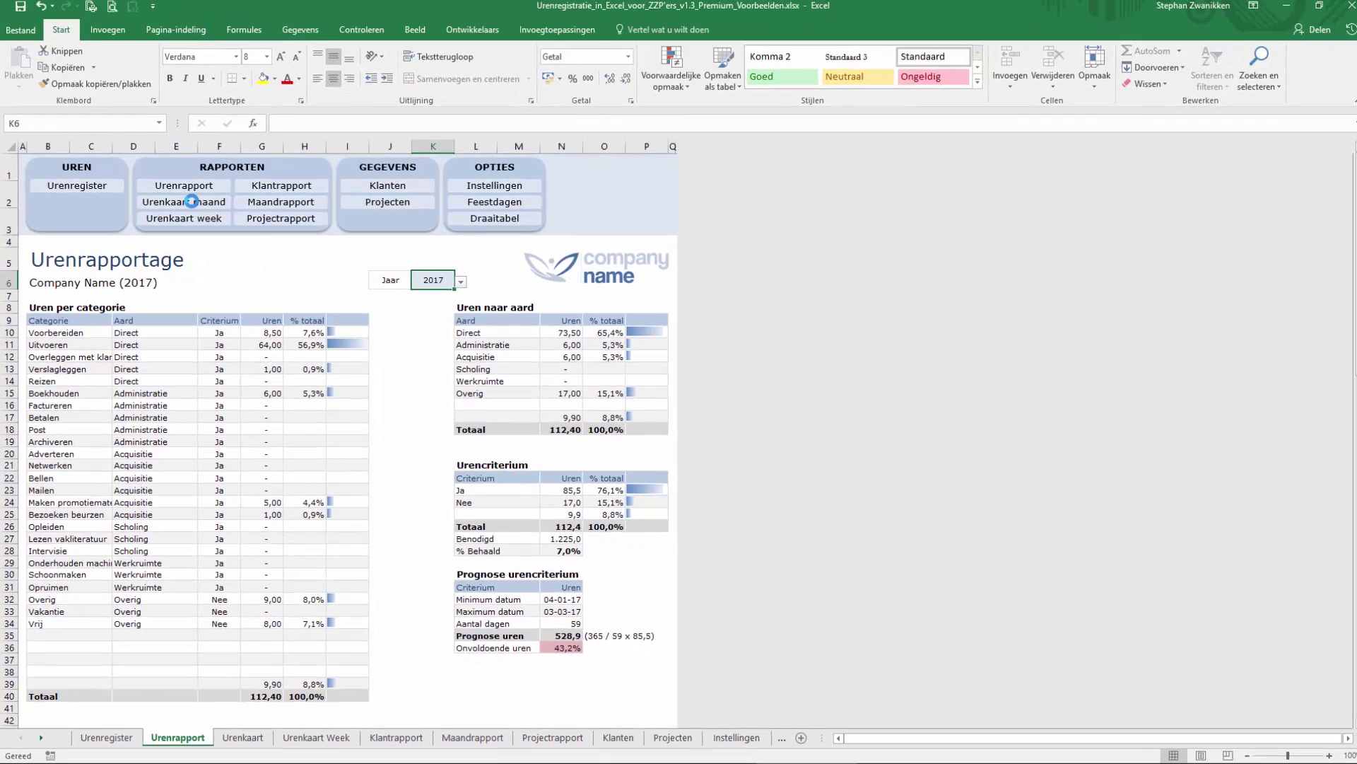
{"action": "left_click", "coordinate": [192, 202]}
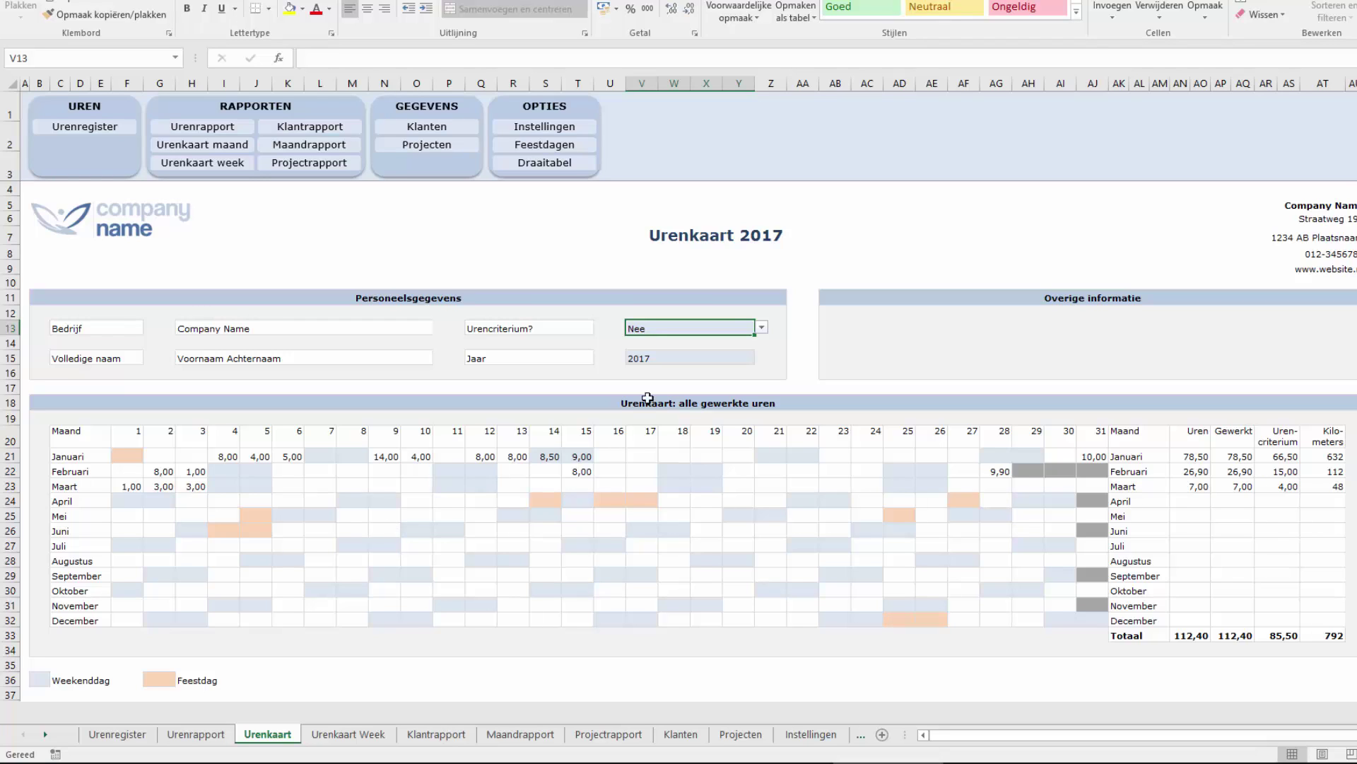
{"action": "left_click", "coordinate": [668, 360]}
{"action": "left_click", "coordinate": [761, 358]}
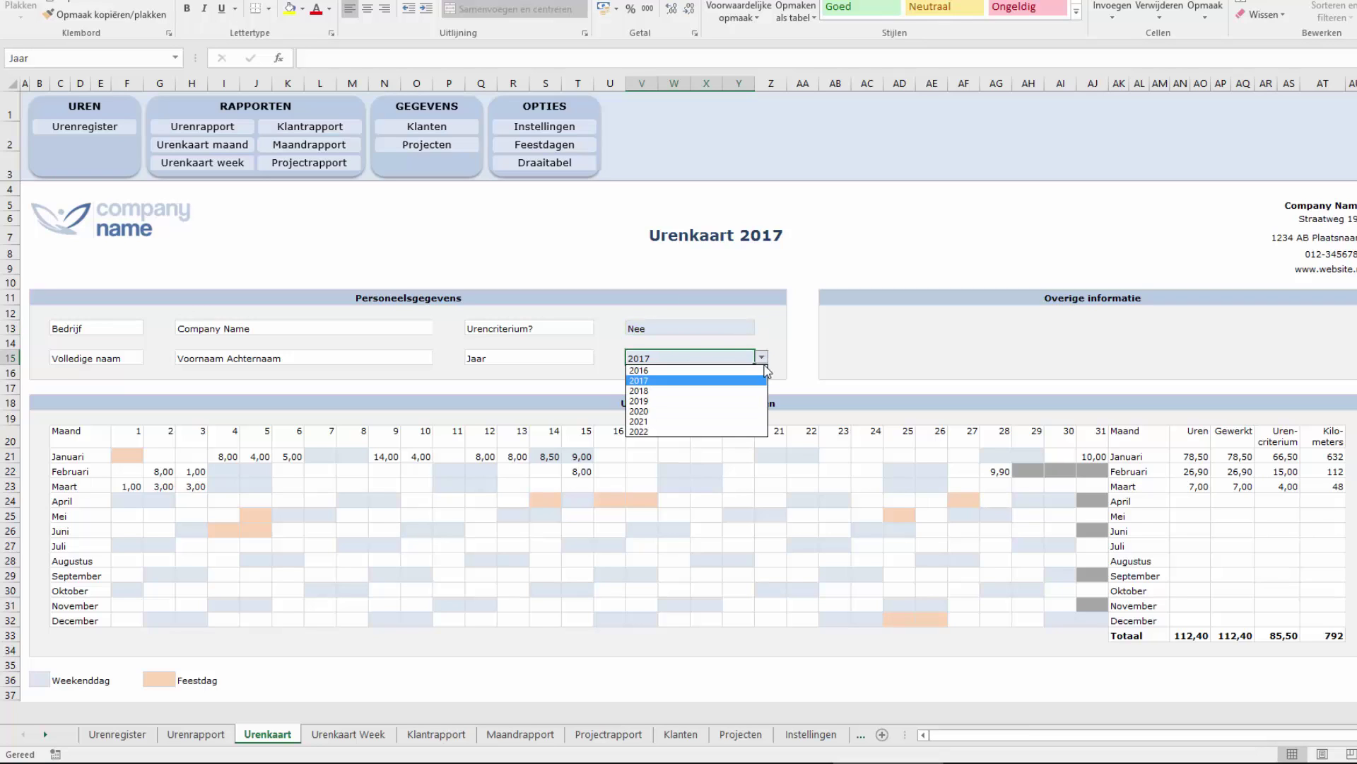
{"action": "left_click", "coordinate": [757, 373]}
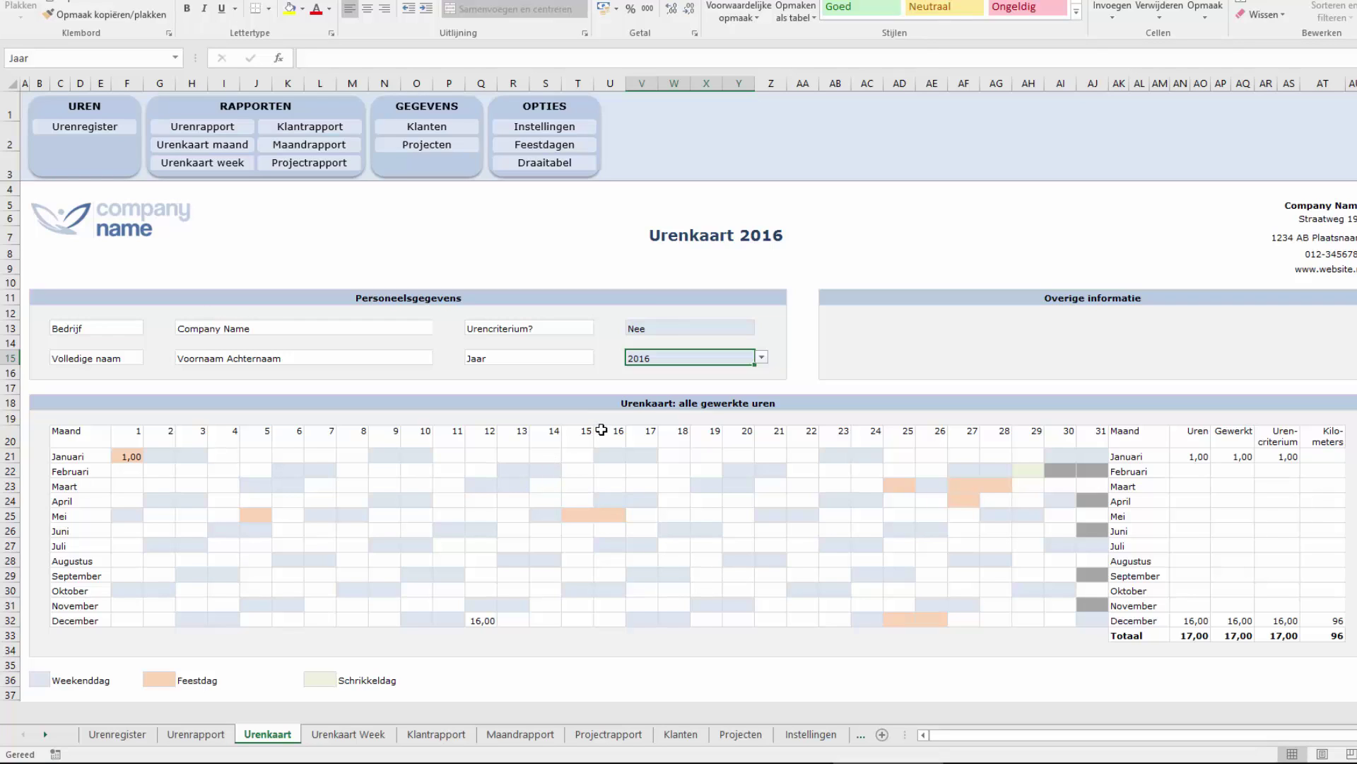
{"action": "left_click", "coordinate": [761, 357]}
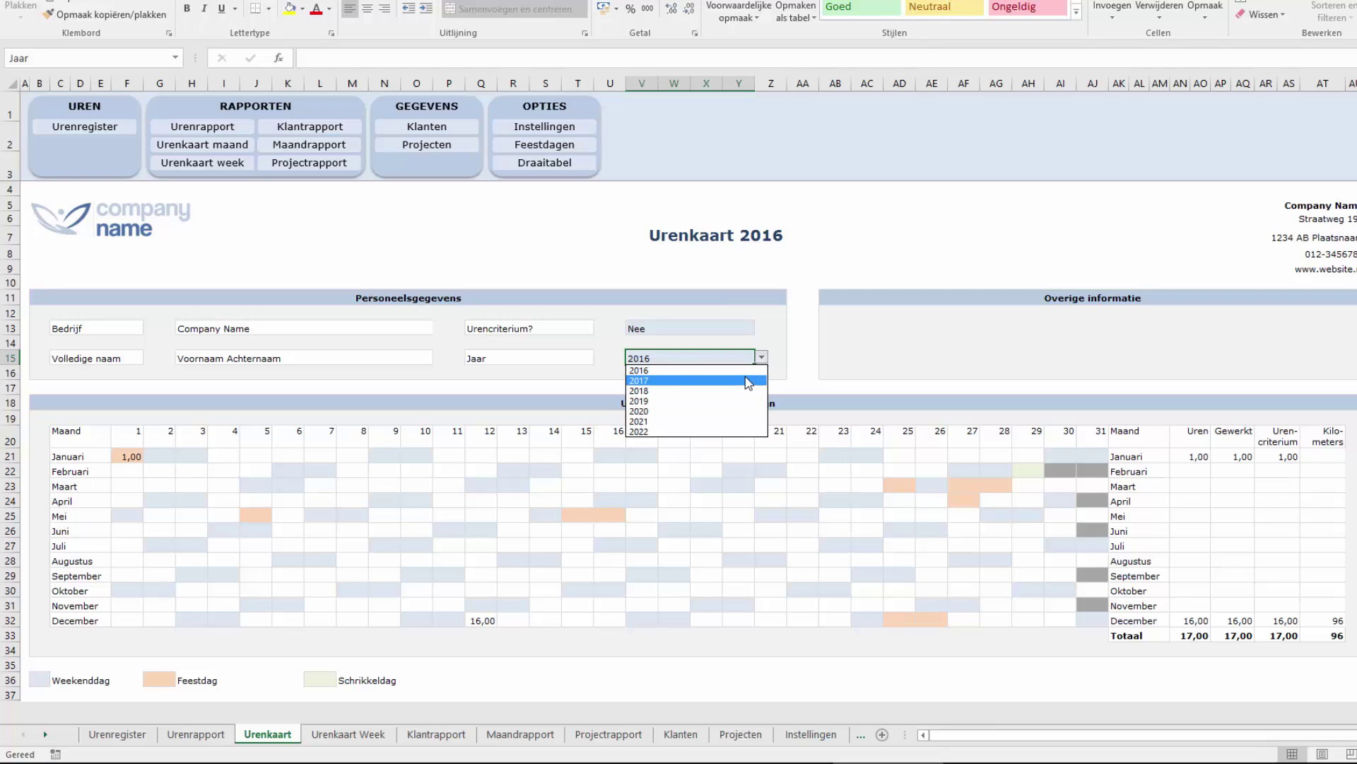
{"action": "left_click", "coordinate": [748, 382]}
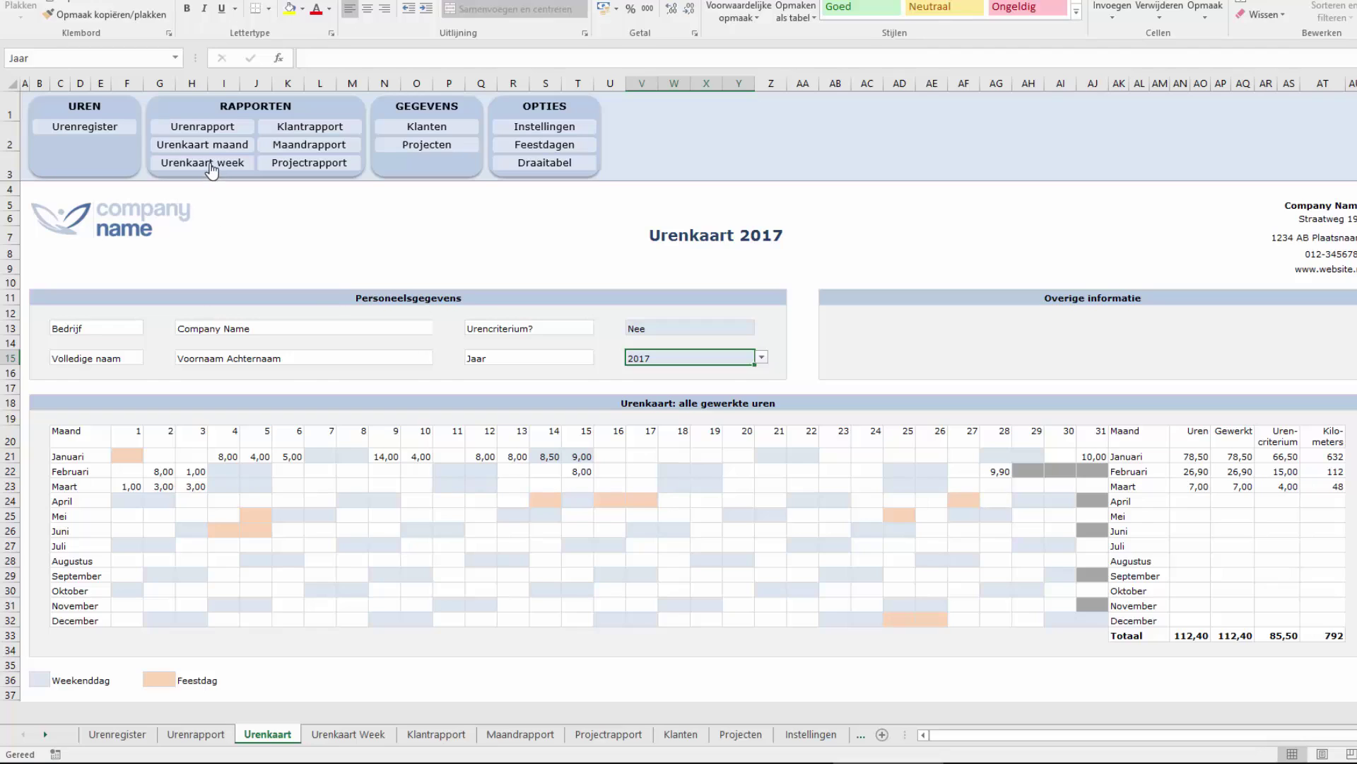
Open the Urenkaart Week sheet and browse the Weekkaart 2017 weekly hours and kilometres.
{"action": "left_click", "coordinate": [211, 164]}
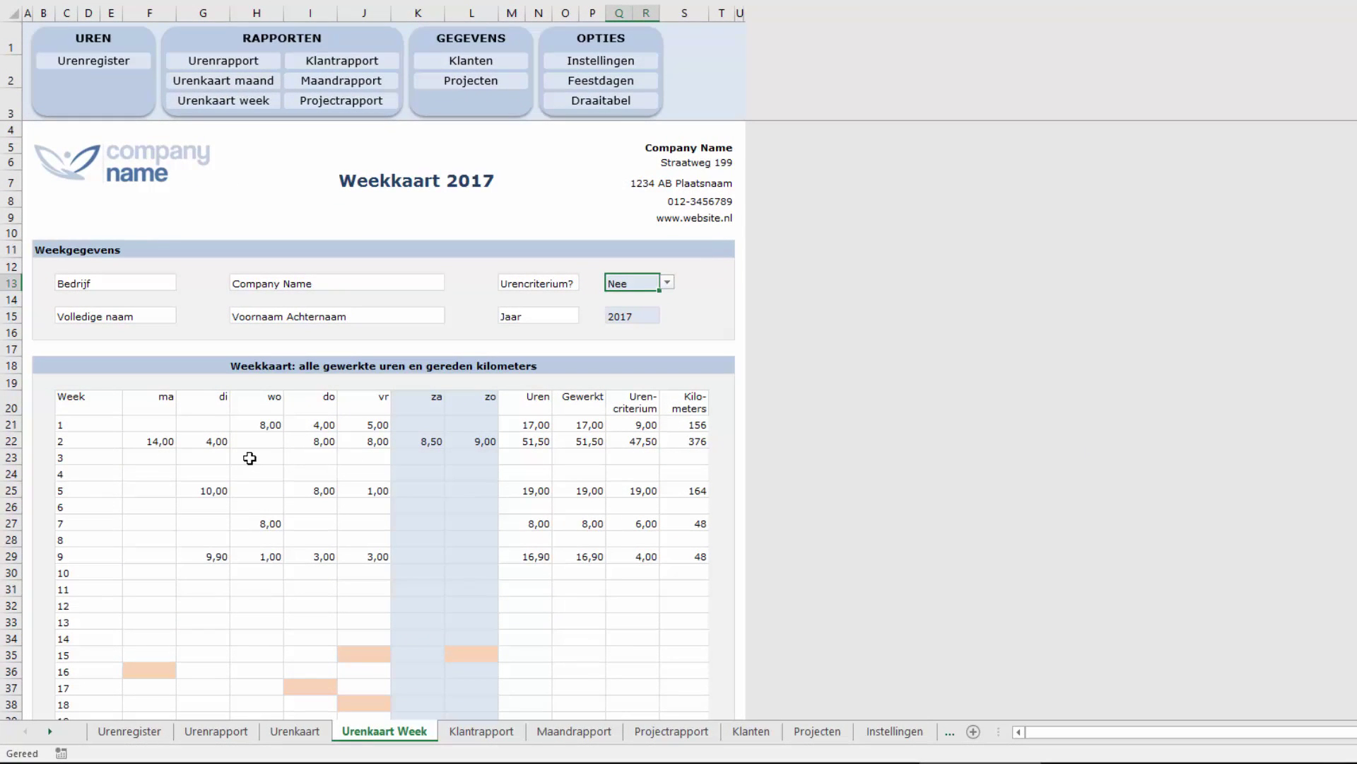
{"action": "scroll", "coordinate": [373, 450], "scroll_direction": "down", "scroll_amount": 3}
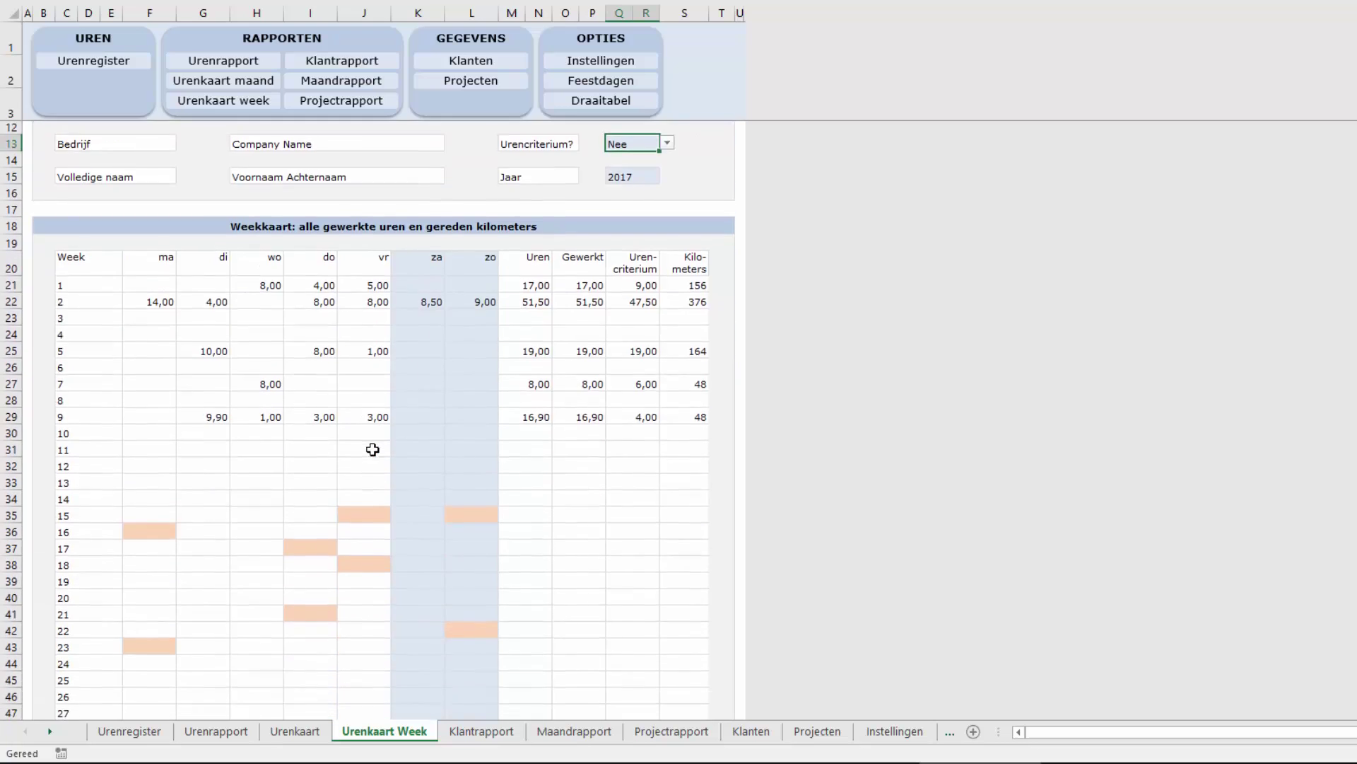
{"action": "scroll", "coordinate": [373, 450], "scroll_direction": "down", "scroll_amount": 5}
{"action": "scroll", "coordinate": [373, 450], "scroll_direction": "down", "scroll_amount": 2}
{"action": "scroll", "coordinate": [373, 450], "scroll_direction": "down", "scroll_amount": 5}
{"action": "scroll", "coordinate": [372, 451], "scroll_direction": "up", "scroll_amount": 5}
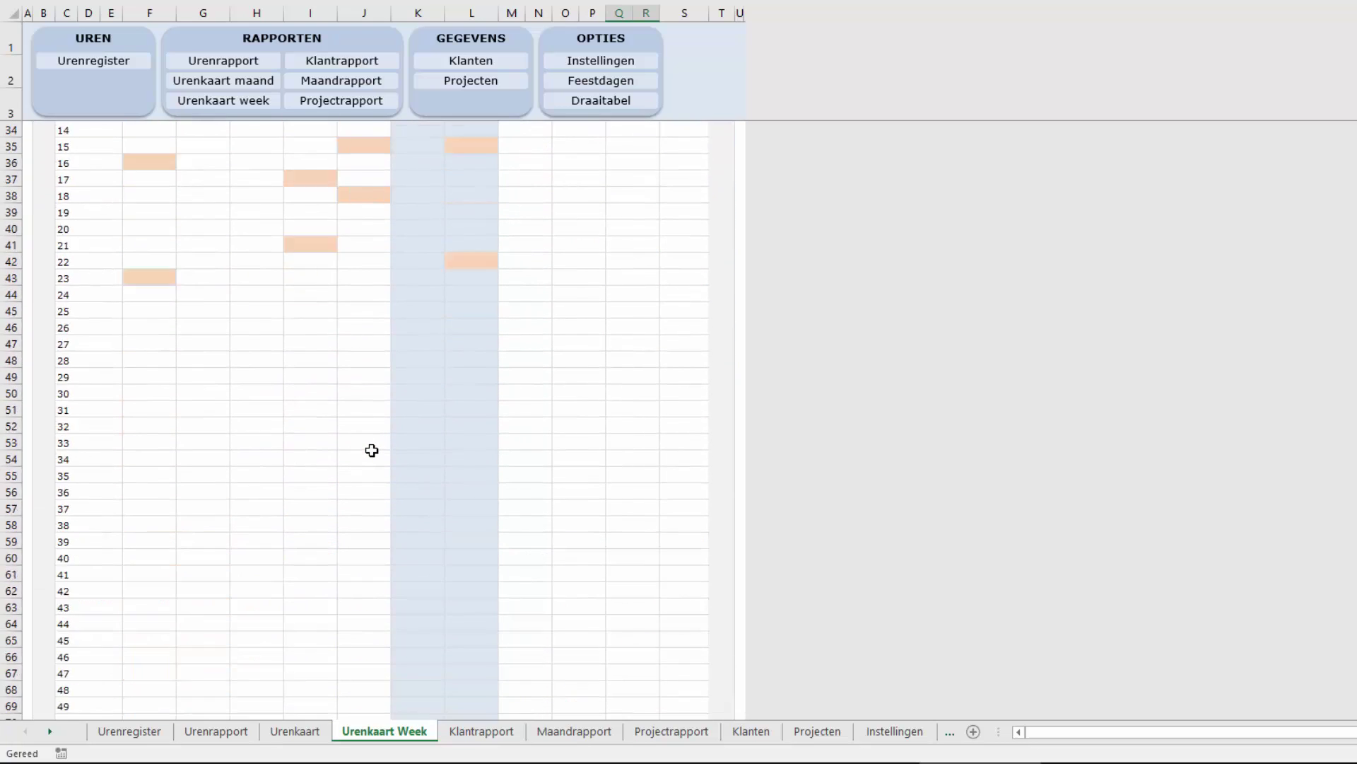
{"action": "scroll", "coordinate": [372, 450], "scroll_direction": "up", "scroll_amount": 5}
{"action": "scroll", "coordinate": [418, 391], "scroll_direction": "up", "scroll_amount": 4}
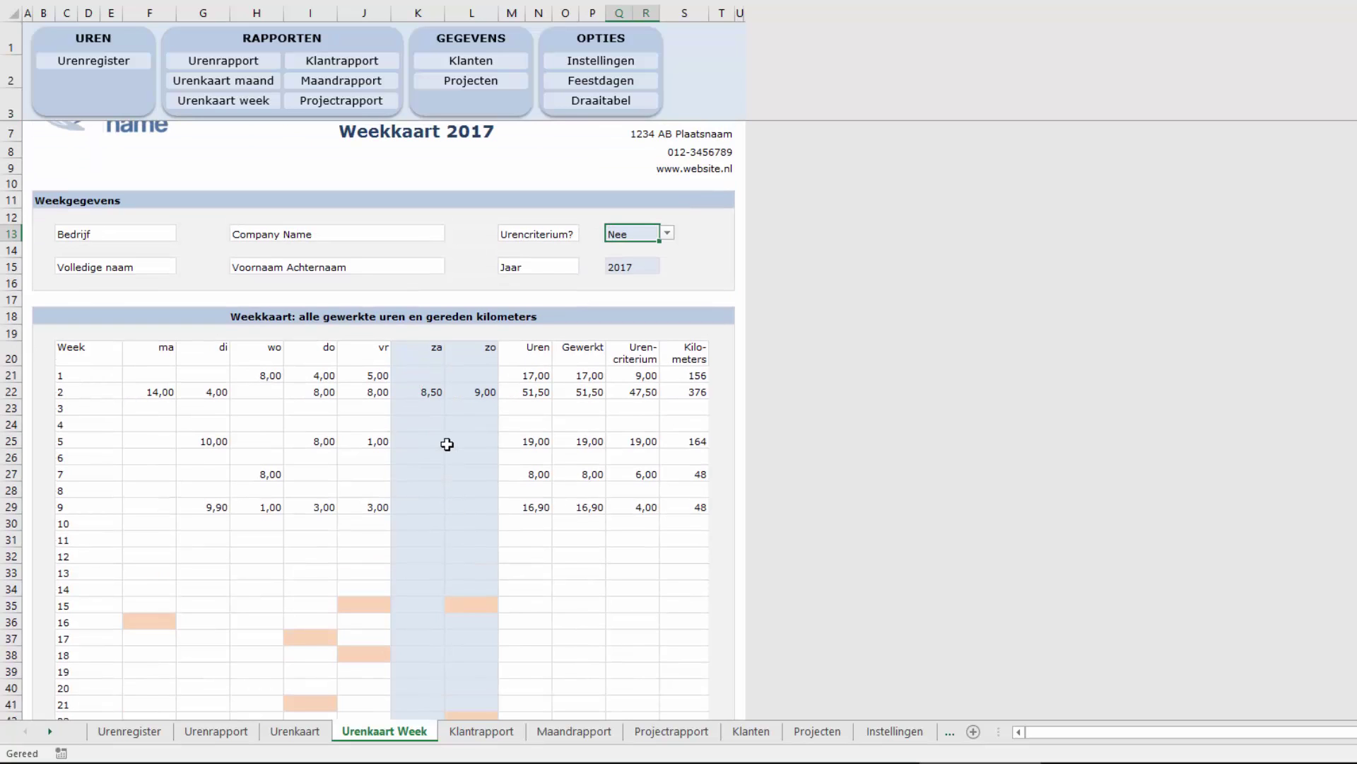
{"action": "scroll", "coordinate": [309, 576], "scroll_direction": "down", "scroll_amount": 1}
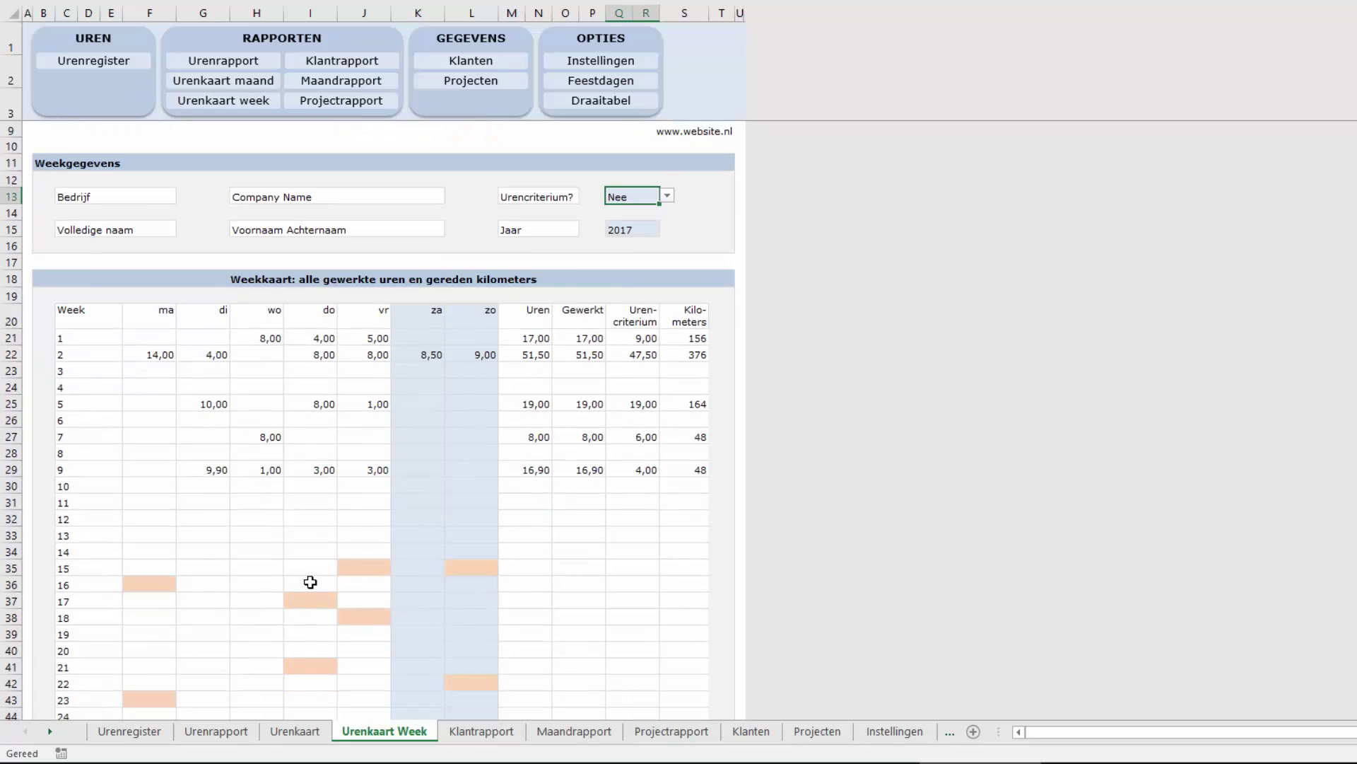
{"action": "scroll", "coordinate": [310, 581], "scroll_direction": "down", "scroll_amount": 3}
{"action": "scroll", "coordinate": [310, 579], "scroll_direction": "up", "scroll_amount": 5}
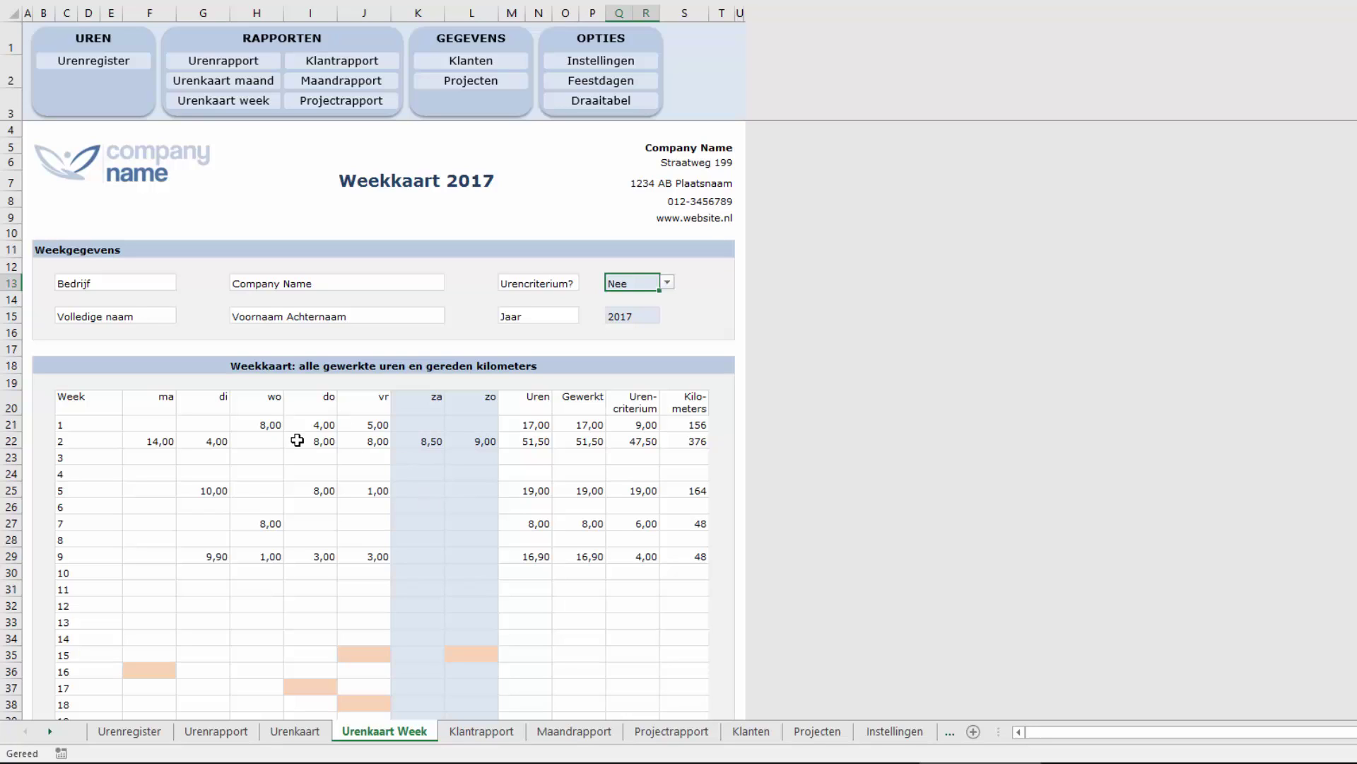
Set the week card's Urencriterium to Ja, then go to the Klantrapport client report.
{"action": "left_click", "coordinate": [666, 284]}
{"action": "left_click", "coordinate": [642, 296]}
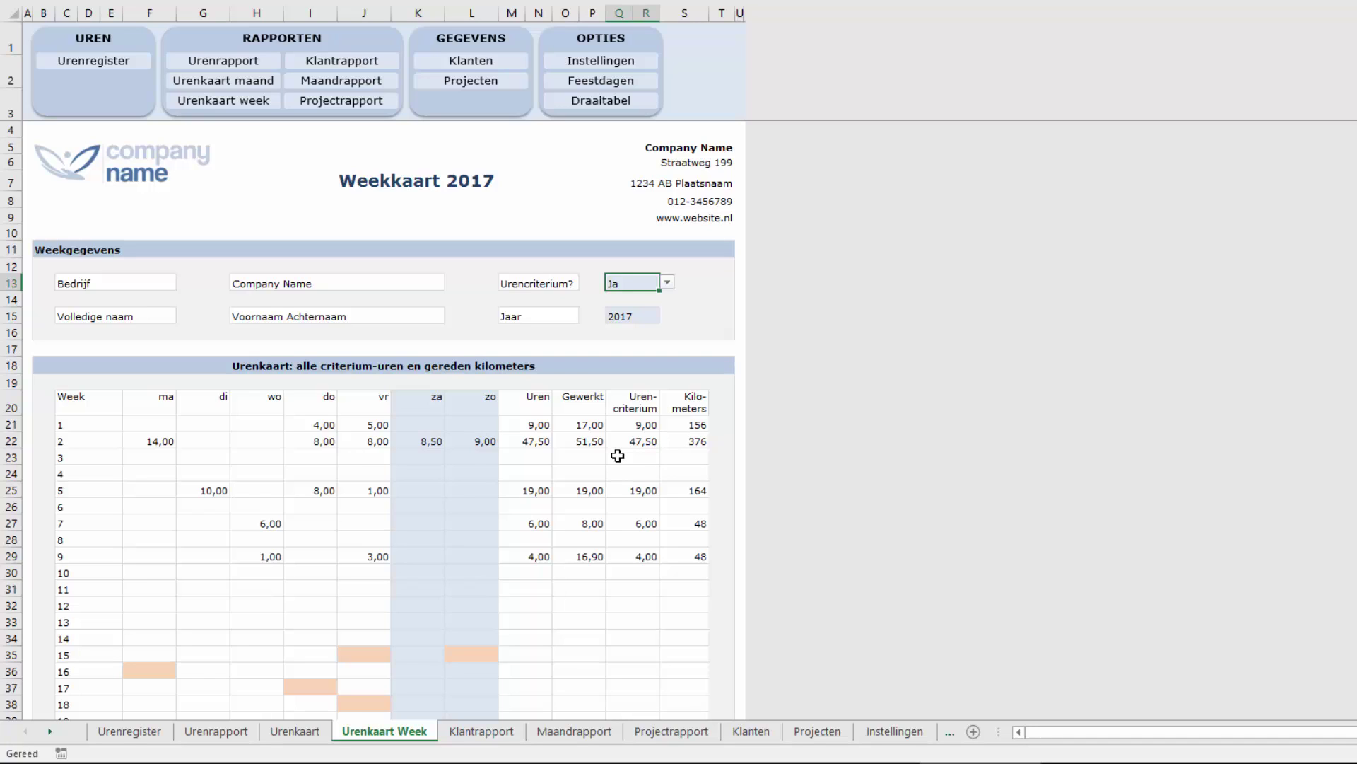
{"action": "left_click", "coordinate": [343, 63]}
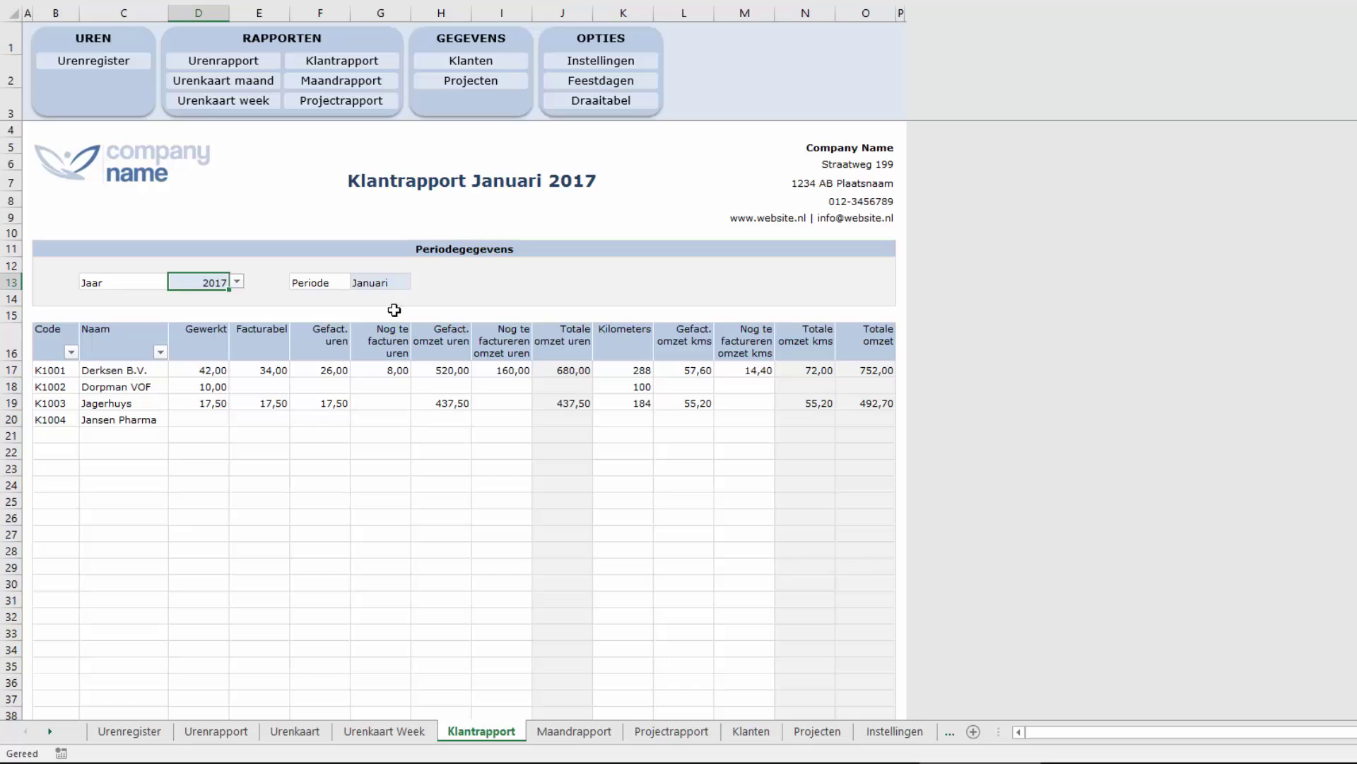
Switch the client report's Periode to Februari.
{"action": "left_click", "coordinate": [382, 283]}
{"action": "left_click", "coordinate": [418, 281]}
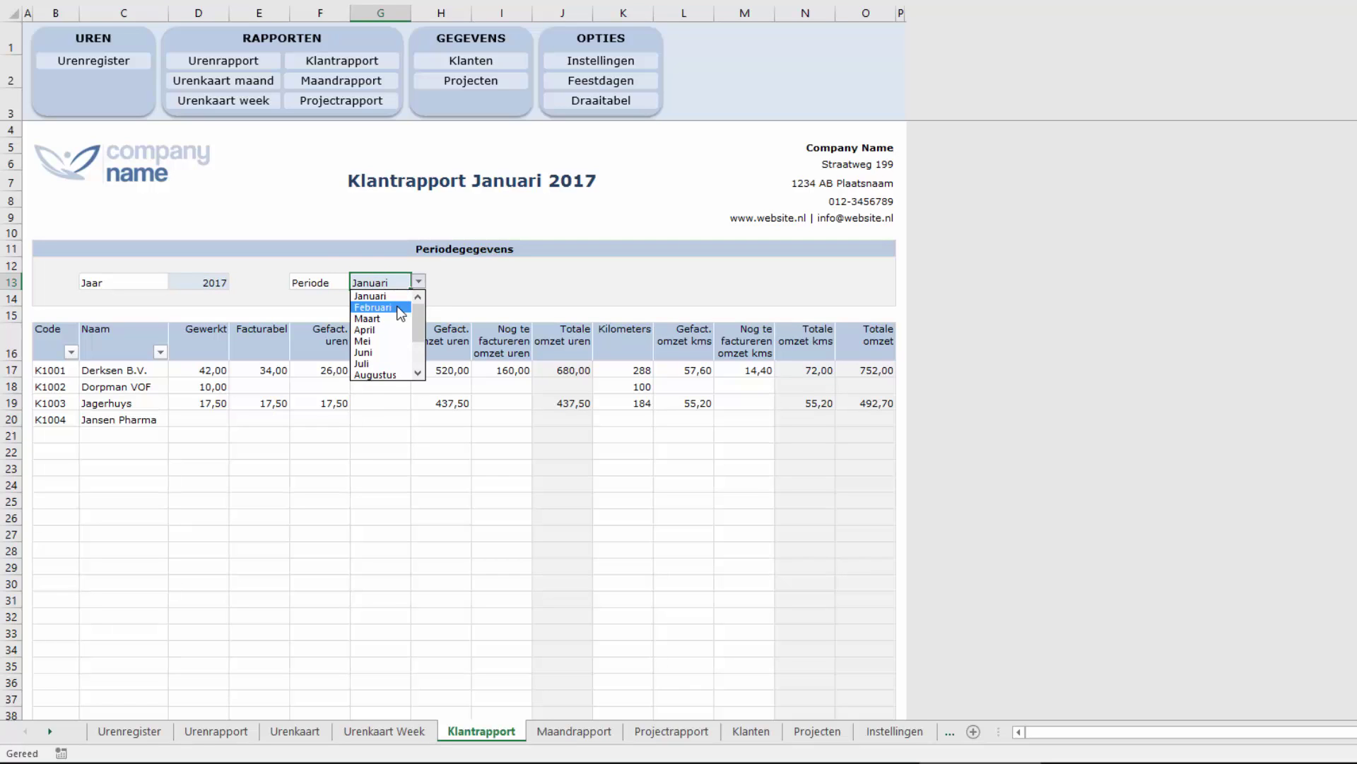
{"action": "left_click", "coordinate": [375, 308]}
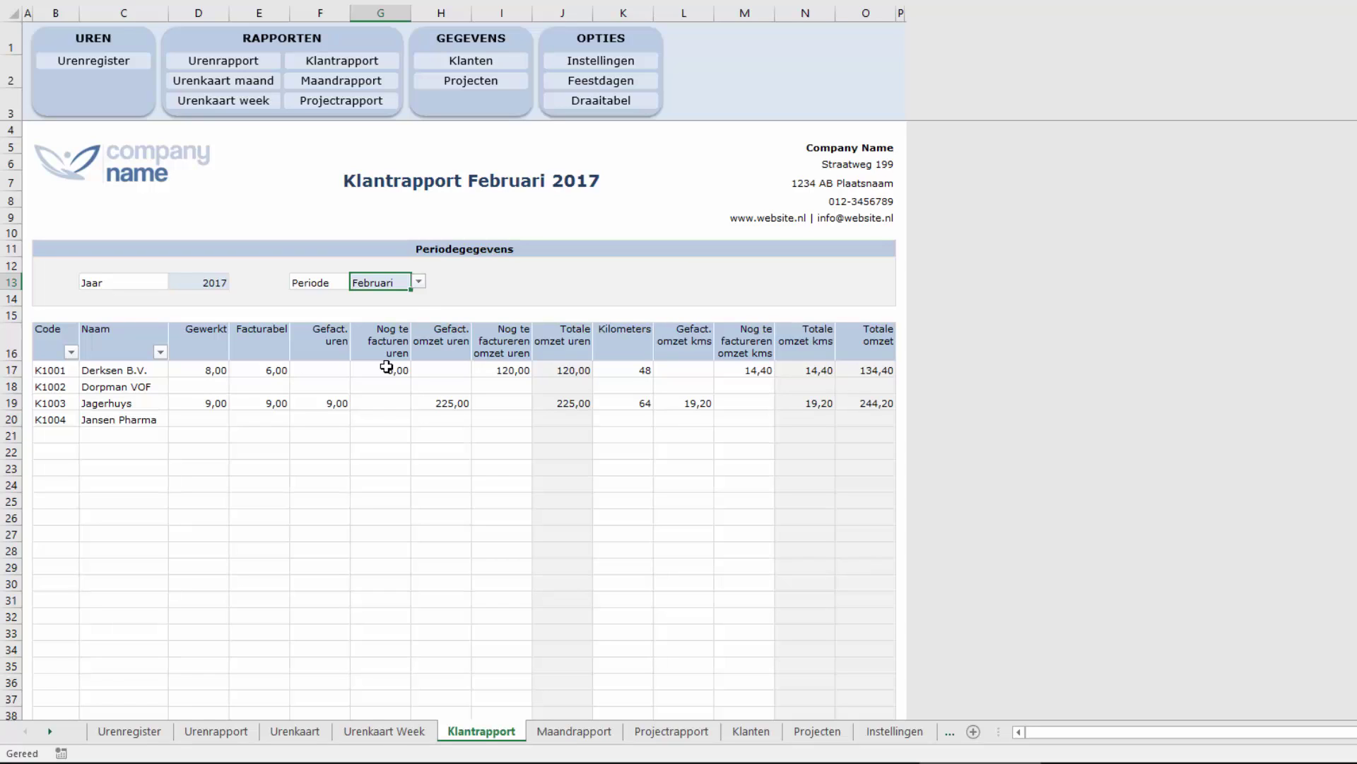
Set Periode to Hele jaar and check the yearly Totaal row.
{"action": "left_click", "coordinate": [419, 286]}
{"action": "left_click_drag", "start_coordinate": [422, 326], "coordinate": [421, 347]}
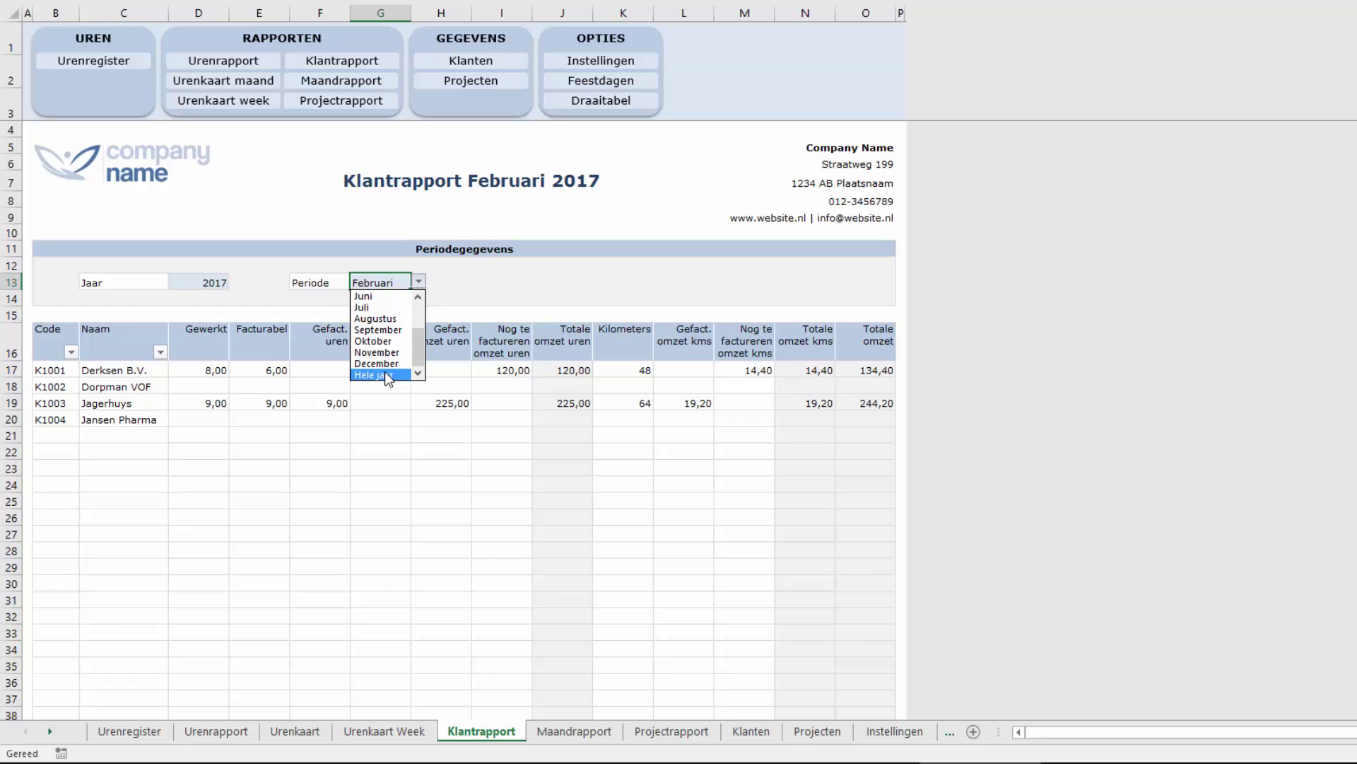
{"action": "left_click", "coordinate": [386, 372]}
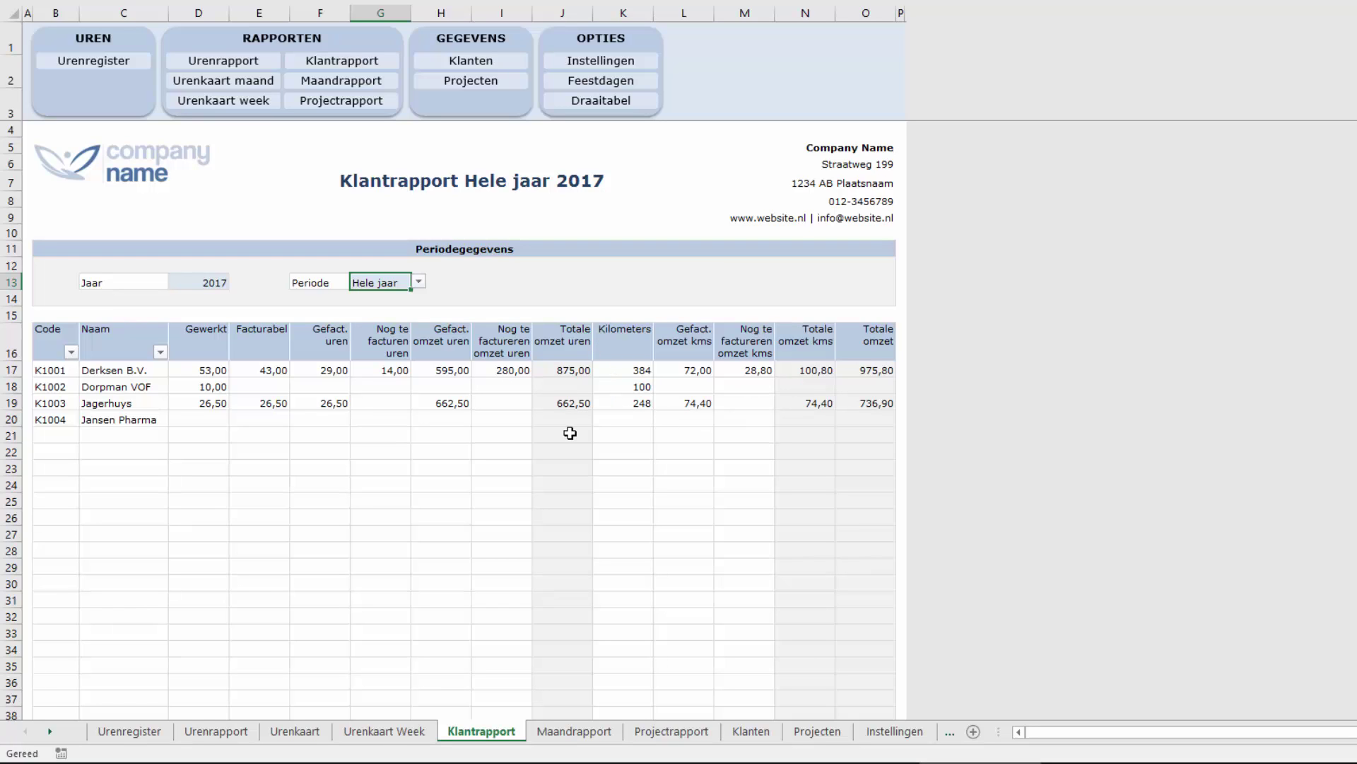
{"action": "scroll", "coordinate": [569, 456], "scroll_direction": "down", "scroll_amount": 1}
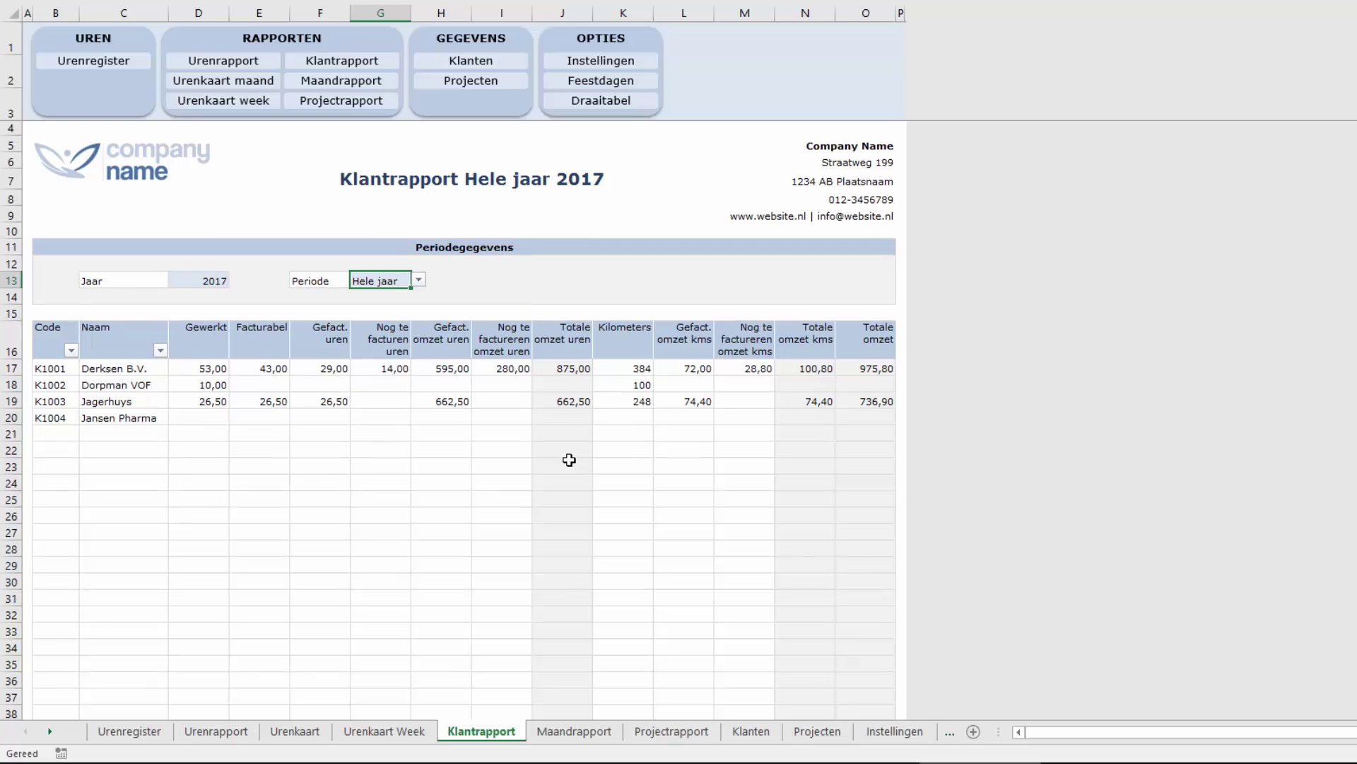
{"action": "scroll", "coordinate": [569, 459], "scroll_direction": "down", "scroll_amount": 2}
{"action": "scroll", "coordinate": [569, 459], "scroll_direction": "down", "scroll_amount": 3}
{"action": "scroll", "coordinate": [569, 460], "scroll_direction": "down", "scroll_amount": 4}
{"action": "scroll", "coordinate": [569, 459], "scroll_direction": "down", "scroll_amount": 8}
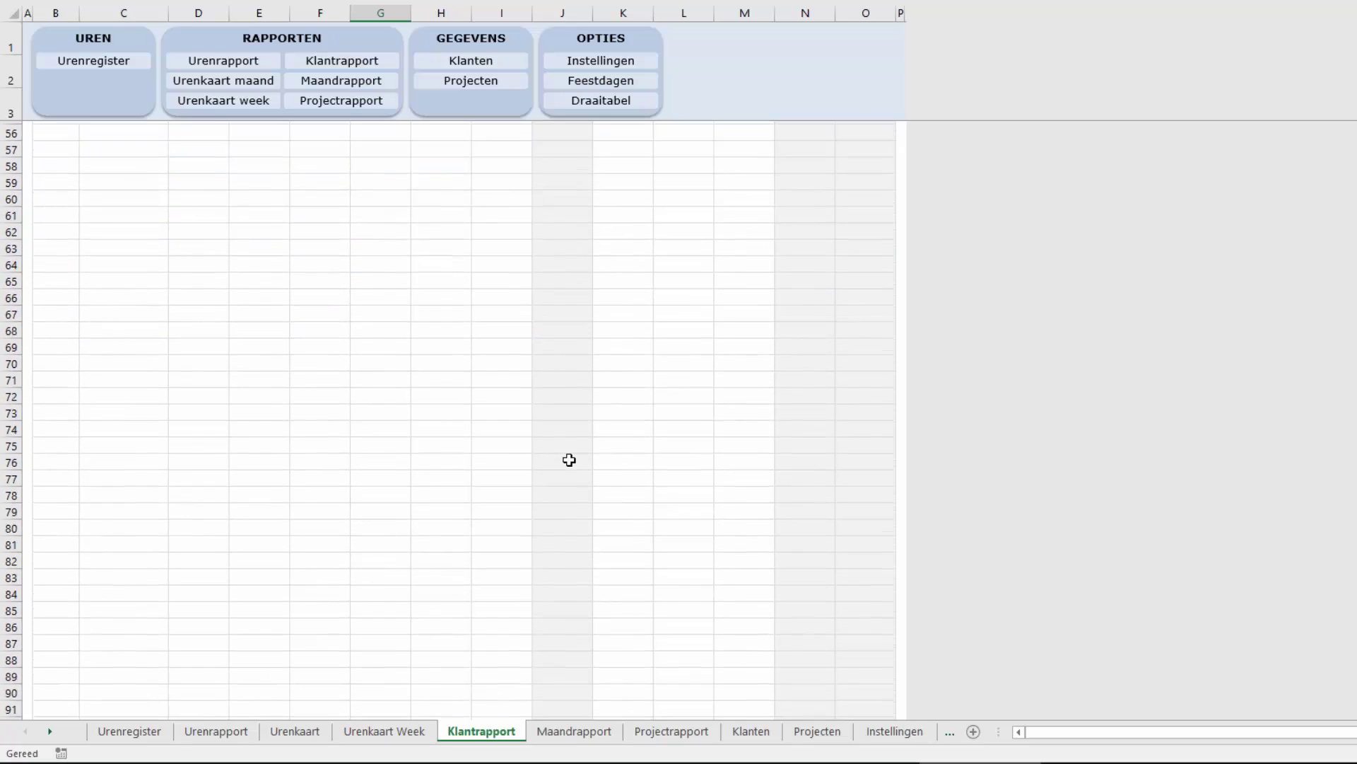
{"action": "scroll", "coordinate": [569, 460], "scroll_direction": "down", "scroll_amount": 15}
{"action": "scroll", "coordinate": [608, 512], "scroll_direction": "up", "scroll_amount": 3}
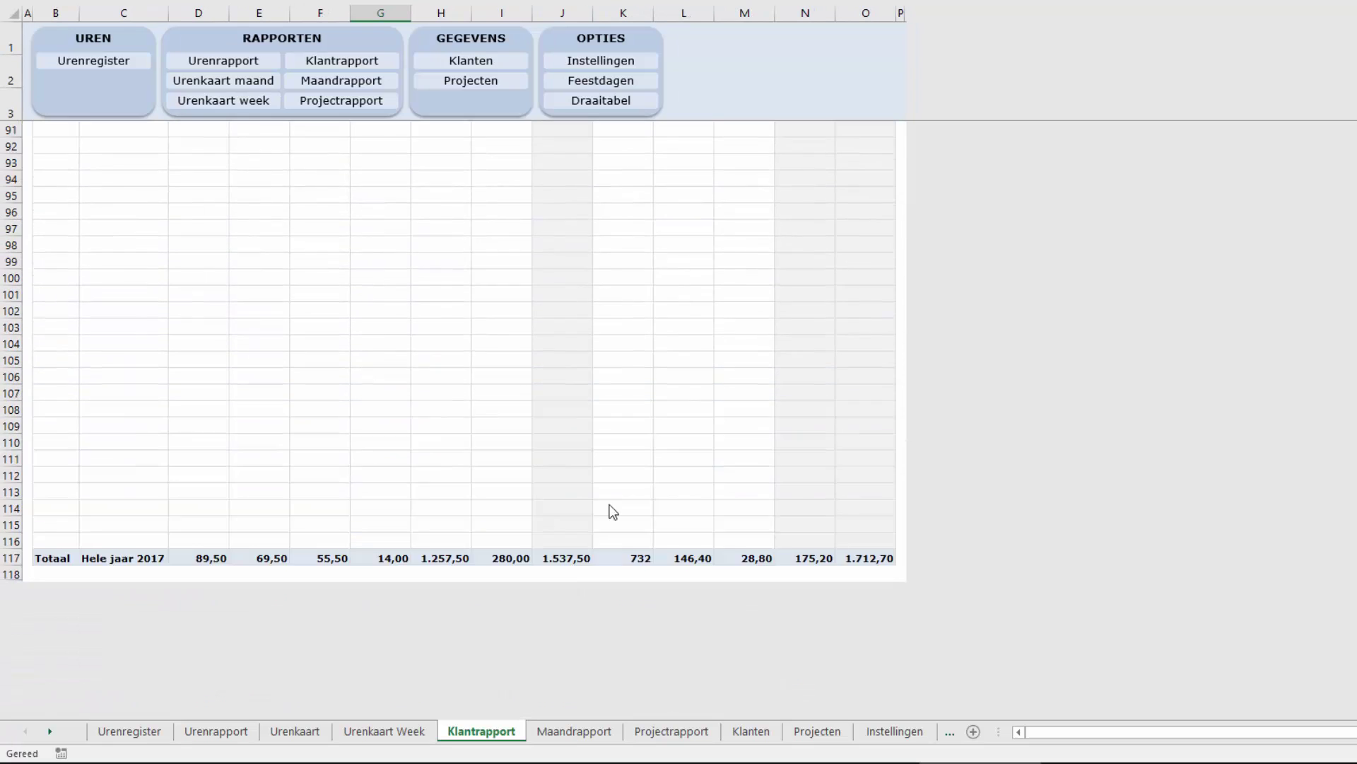
{"action": "scroll", "coordinate": [612, 512], "scroll_direction": "up", "scroll_amount": 1}
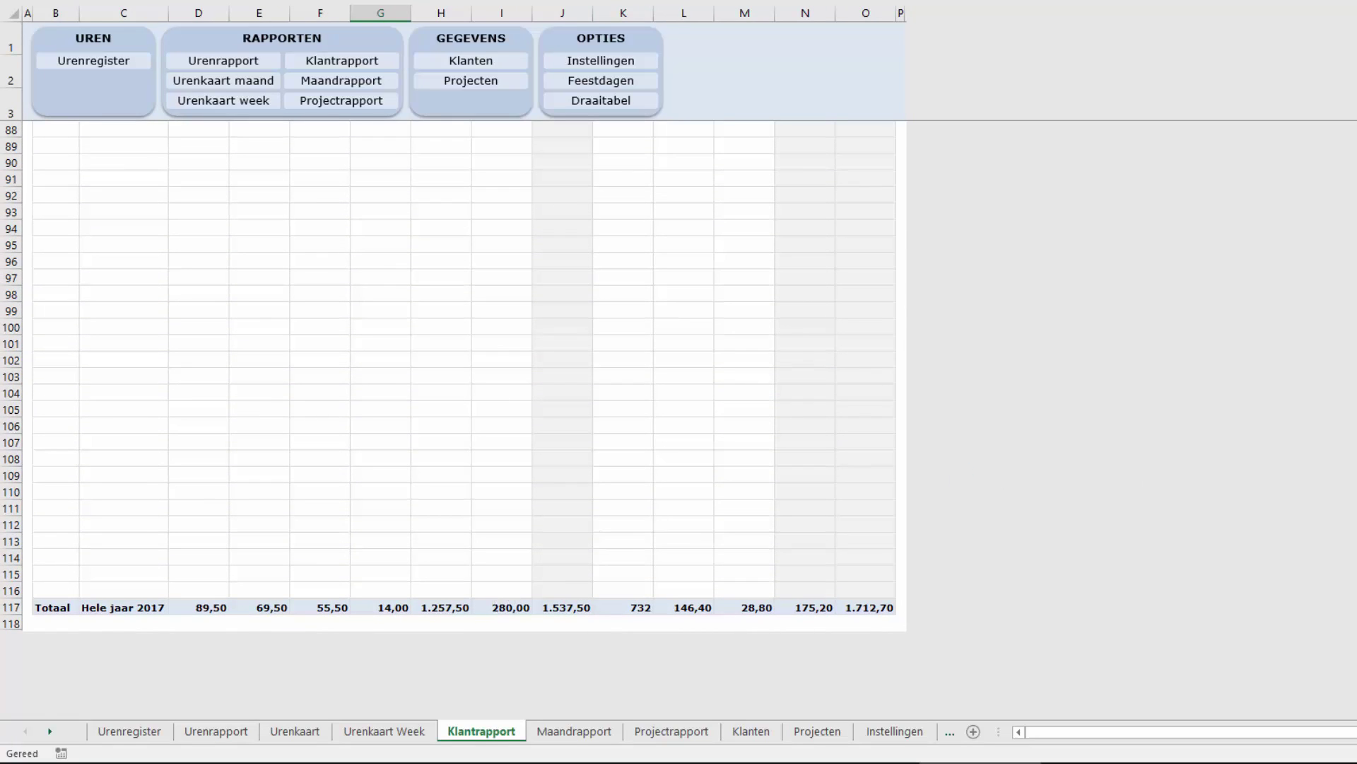
{"action": "scroll", "coordinate": [453, 417], "scroll_direction": "up", "scroll_amount": 17}
{"action": "scroll", "coordinate": [329, 277], "scroll_direction": "up", "scroll_amount": 1}
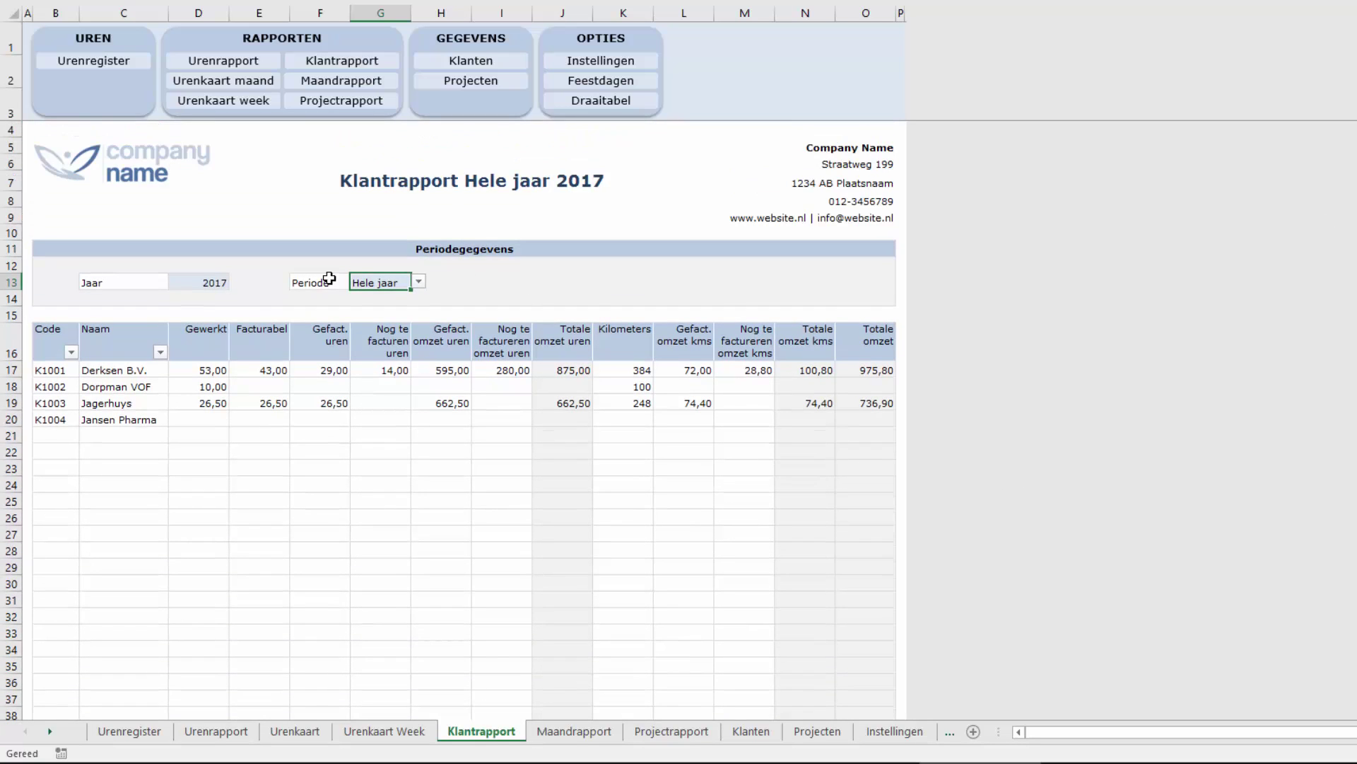
Open Maandrapport, check its totals, and set Periode to Februari.
{"action": "left_click", "coordinate": [312, 81]}
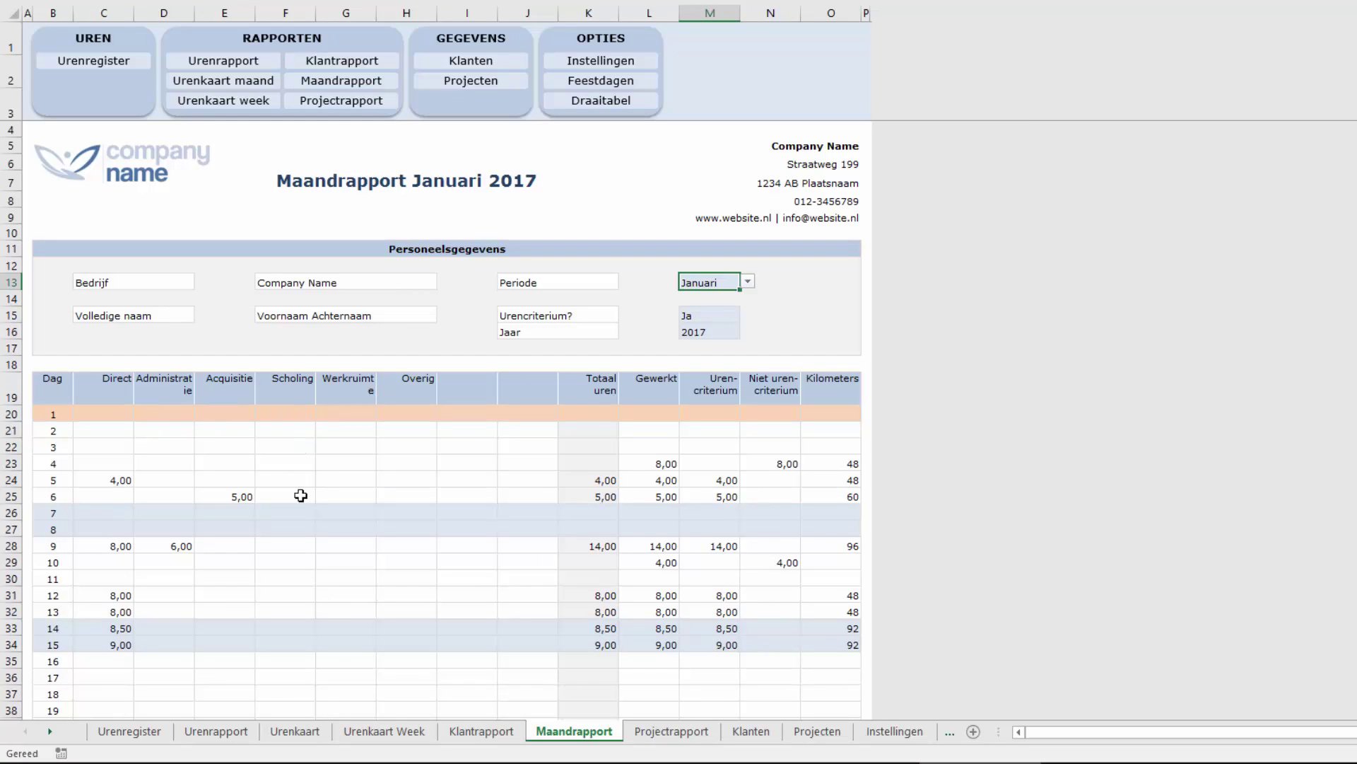
{"action": "scroll", "coordinate": [301, 495], "scroll_direction": "down", "scroll_amount": 5}
{"action": "scroll", "coordinate": [297, 497], "scroll_direction": "down", "scroll_amount": 1}
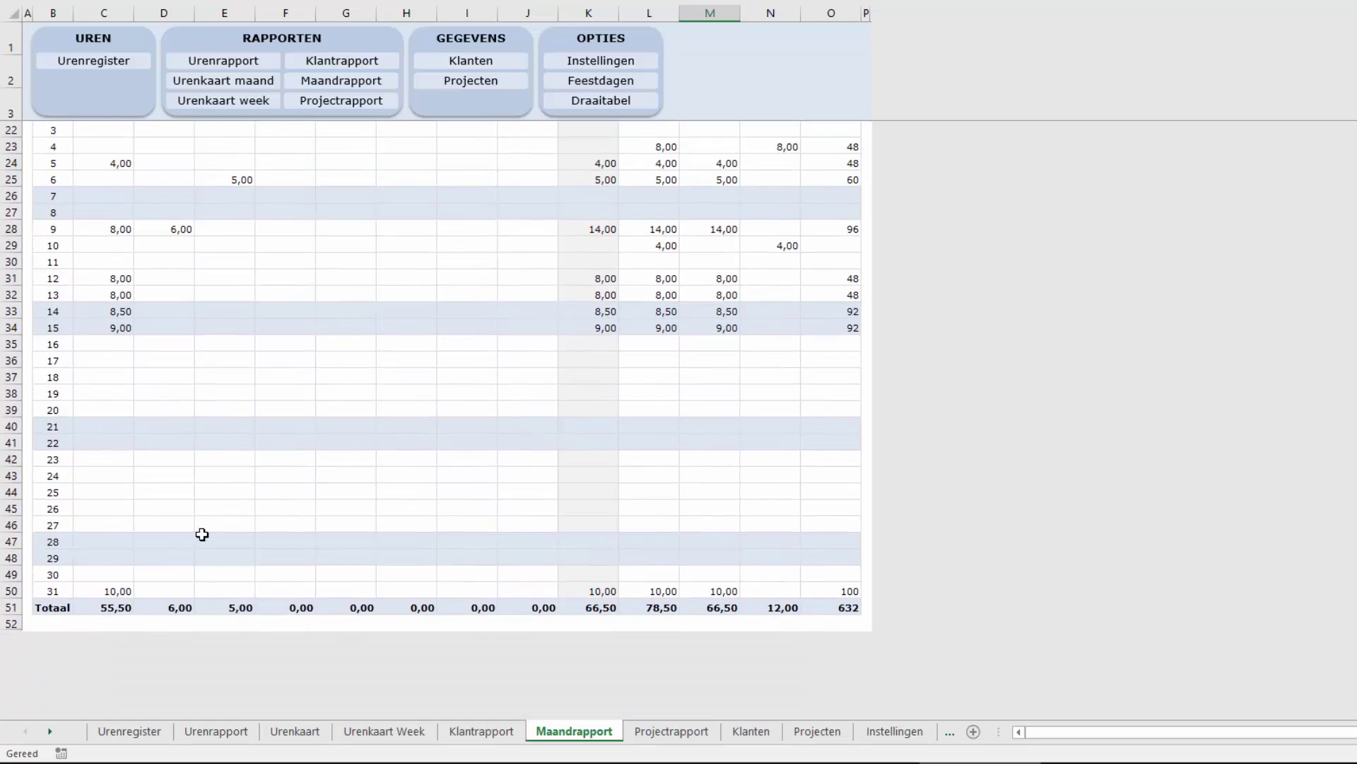
{"action": "scroll", "coordinate": [201, 534], "scroll_direction": "up", "scroll_amount": 5}
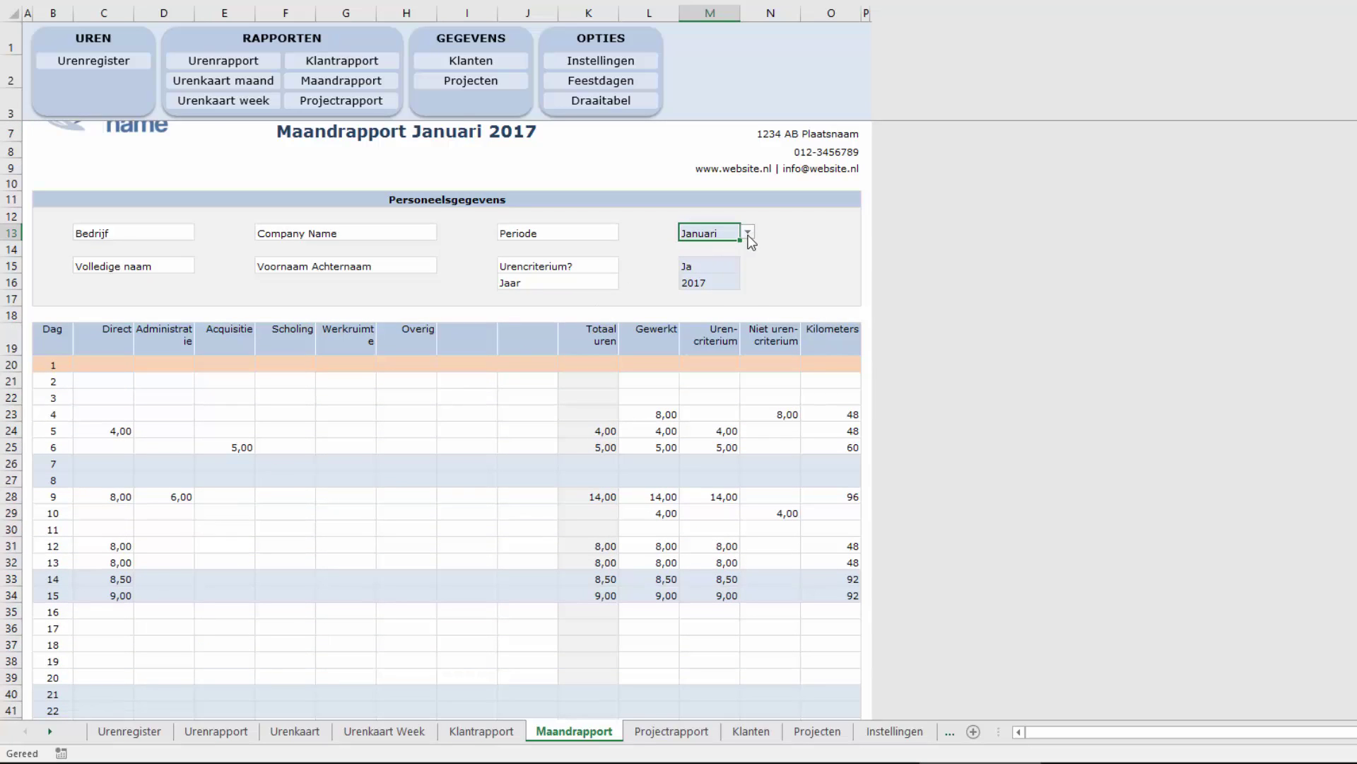
{"action": "left_click", "coordinate": [748, 232]}
{"action": "mouse_move", "coordinate": [745, 286]}
{"action": "left_mouse_down"}
{"action": "mouse_move", "coordinate": [744, 297]}
{"action": "mouse_move", "coordinate": [737, 251]}
{"action": "left_mouse_up"}
{"action": "left_click", "coordinate": [718, 257]}
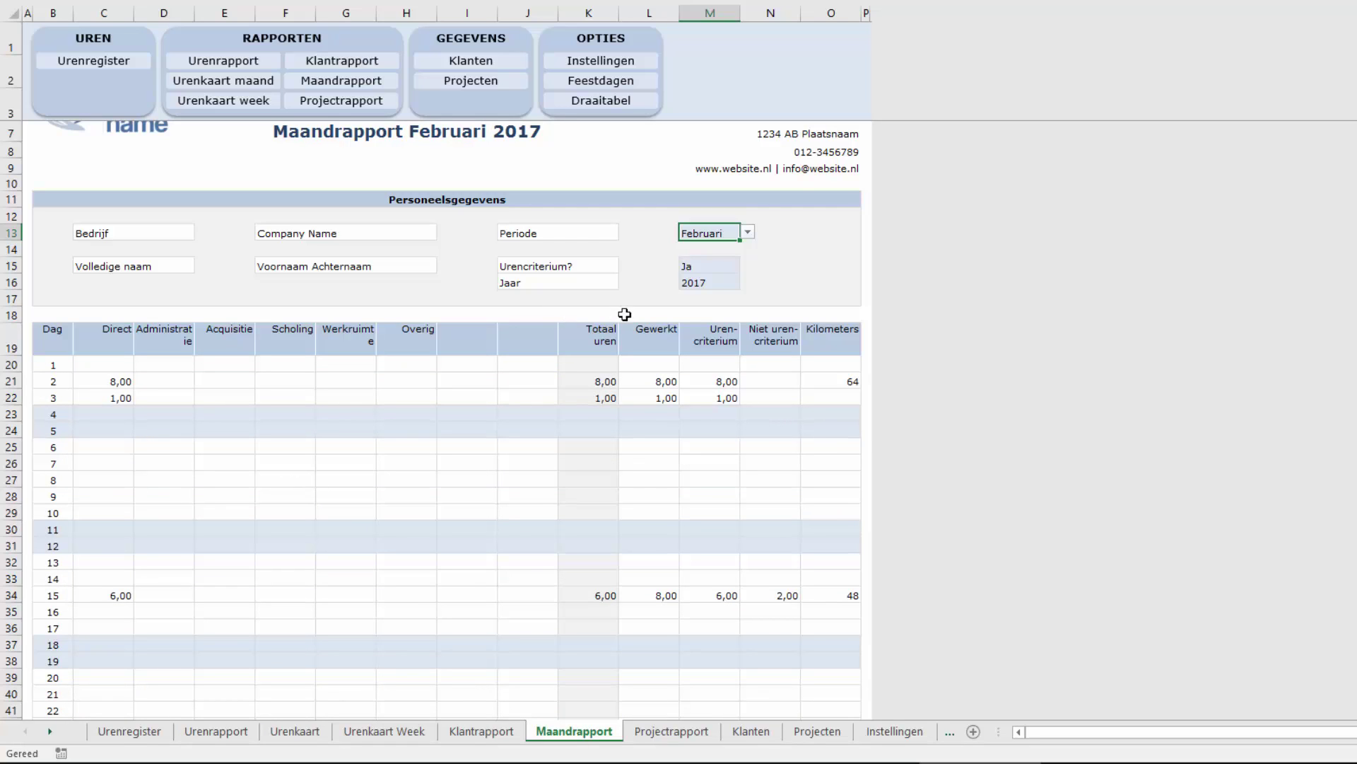
Switch the Maandrapport Urencriterium to Nee, then back to Ja.
{"action": "left_click", "coordinate": [700, 266]}
{"action": "left_click", "coordinate": [747, 265]}
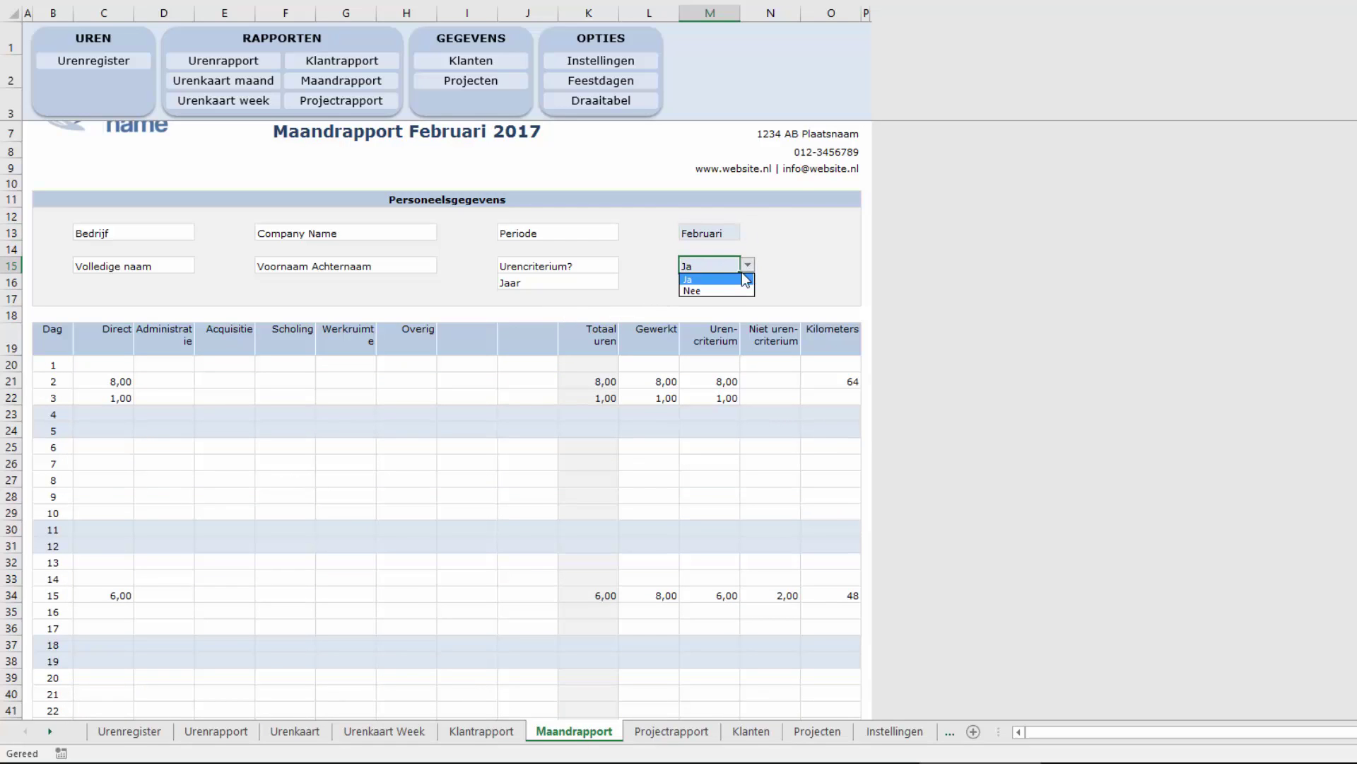
{"action": "left_click", "coordinate": [729, 291]}
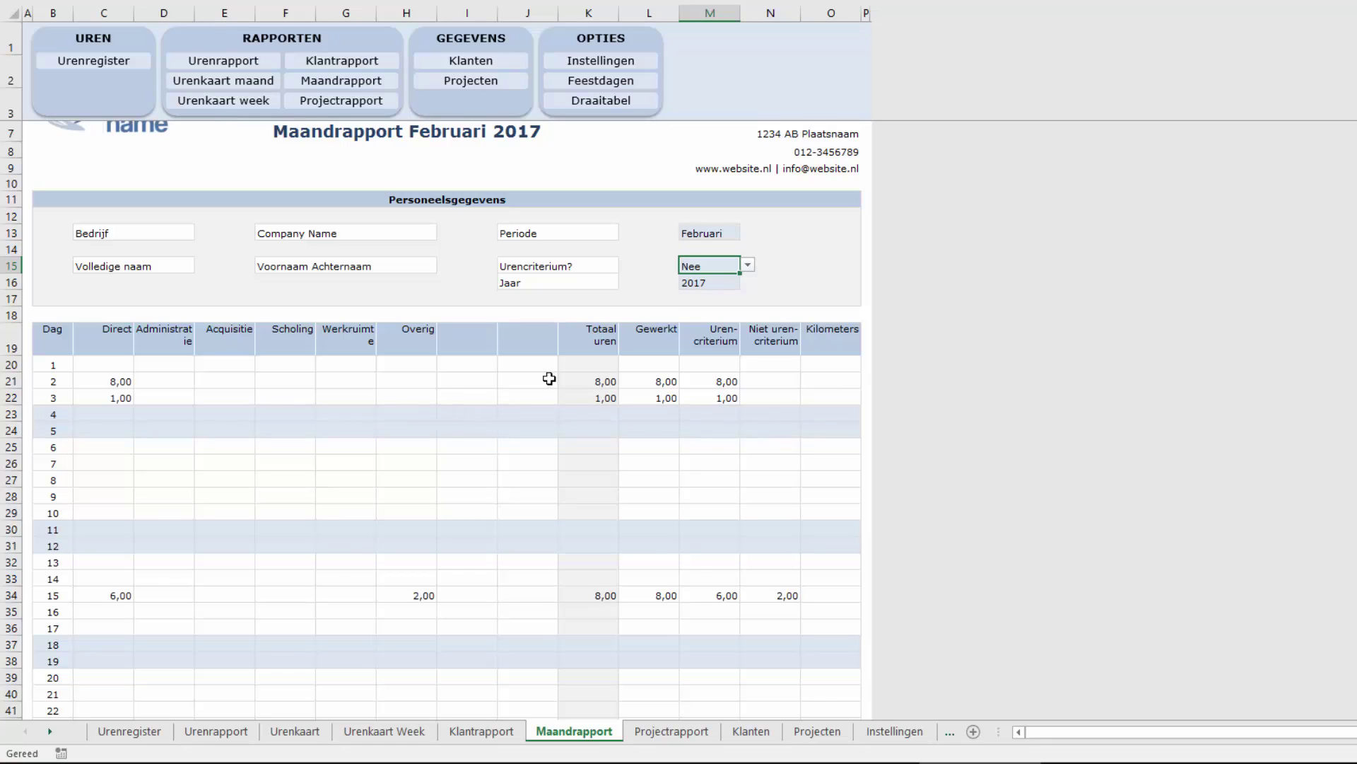
{"action": "left_click", "coordinate": [748, 267]}
{"action": "left_click", "coordinate": [736, 281]}
{"action": "left_click", "coordinate": [739, 283]}
Change the report year to 2016, then back to 2017.
{"action": "left_click", "coordinate": [747, 281]}
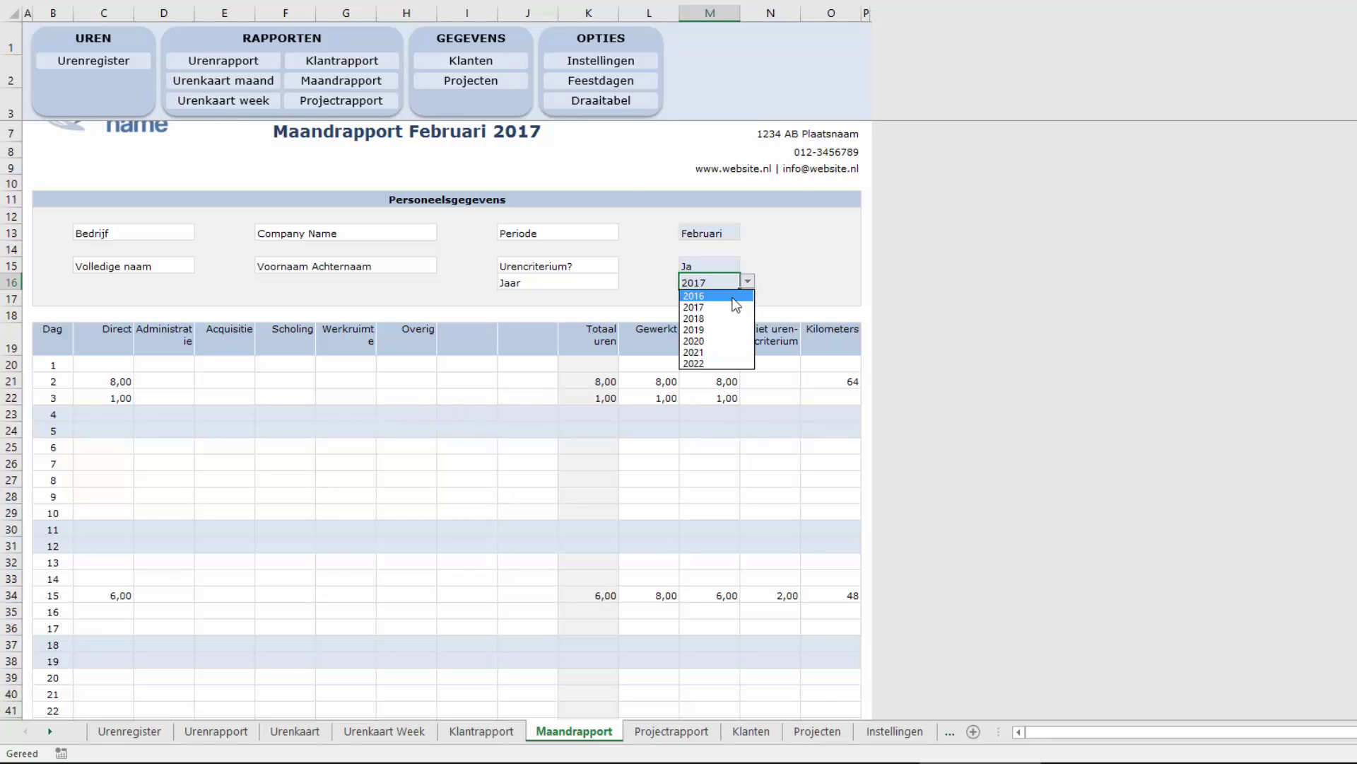
{"action": "left_click", "coordinate": [704, 296]}
{"action": "left_click", "coordinate": [747, 281]}
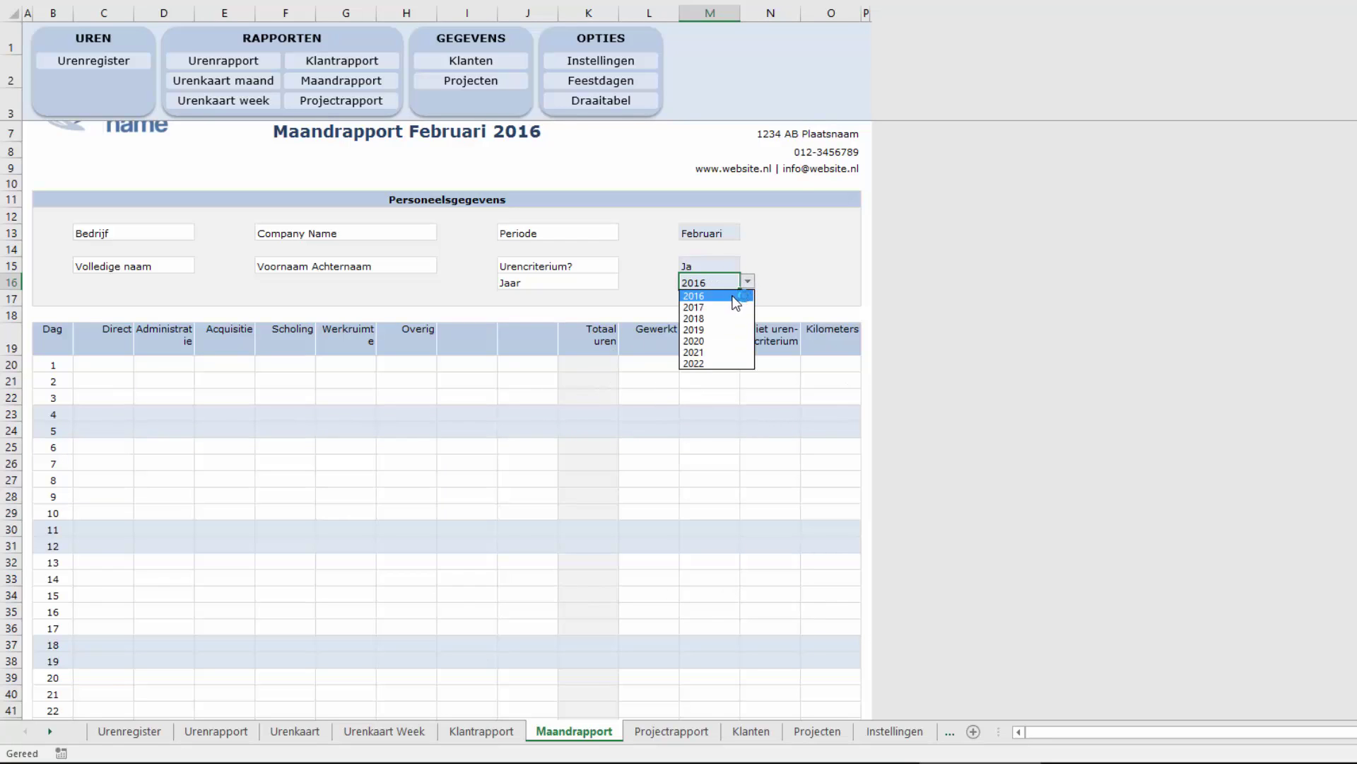
{"action": "left_click", "coordinate": [730, 304]}
Set the Maandrapport period to Januari and go to the Projectrapport sheet.
{"action": "left_click", "coordinate": [721, 232]}
{"action": "left_click", "coordinate": [748, 232]}
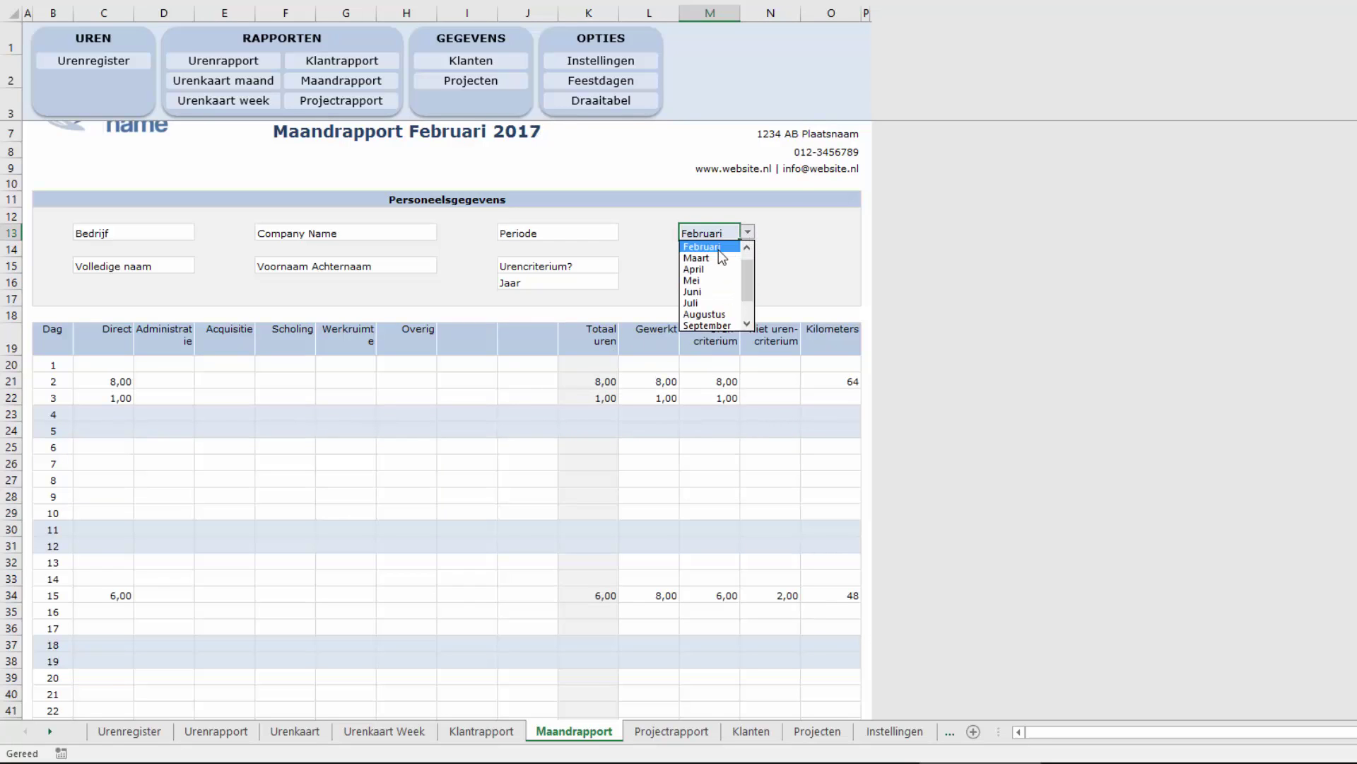
{"action": "left_click", "coordinate": [746, 246]}
{"action": "left_click", "coordinate": [726, 246]}
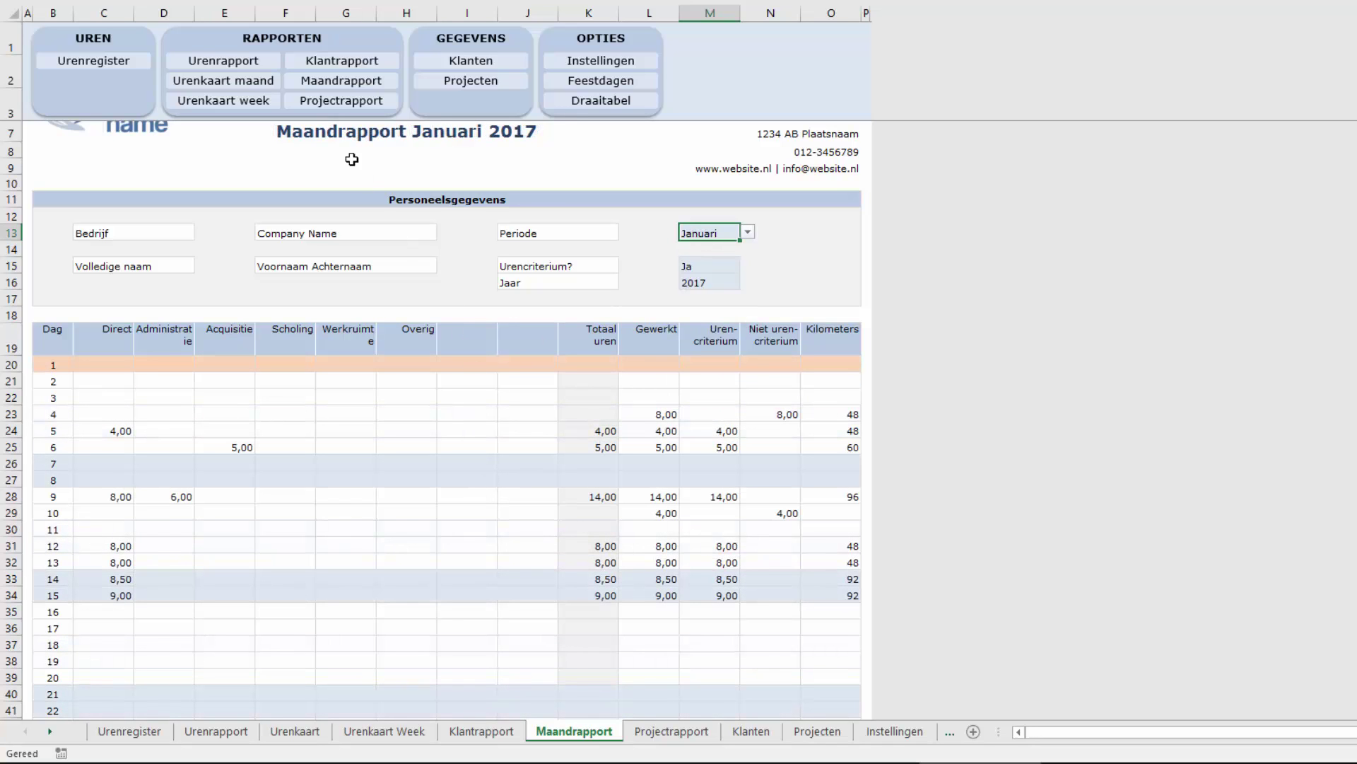
{"action": "left_click", "coordinate": [335, 101]}
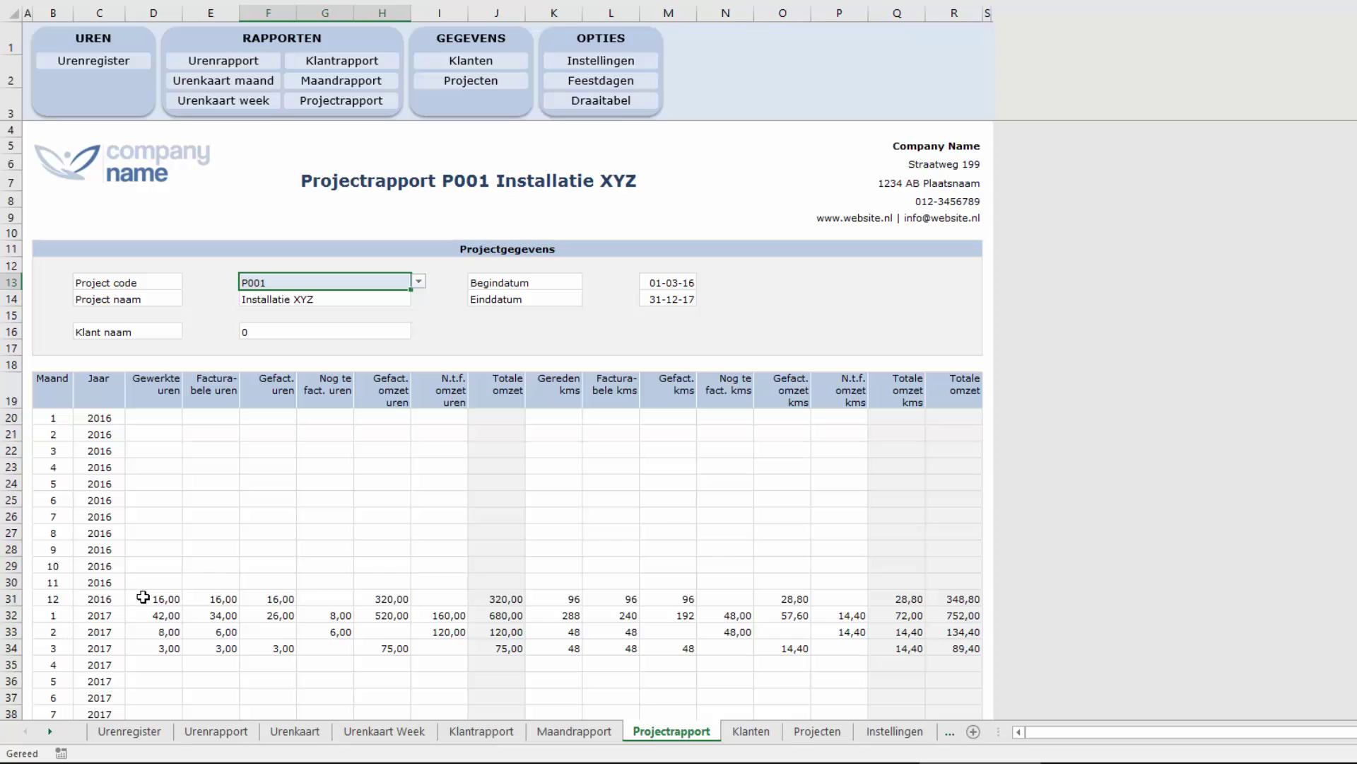
{"action": "left_click", "coordinate": [418, 282]}
{"action": "left_click", "coordinate": [368, 305]}
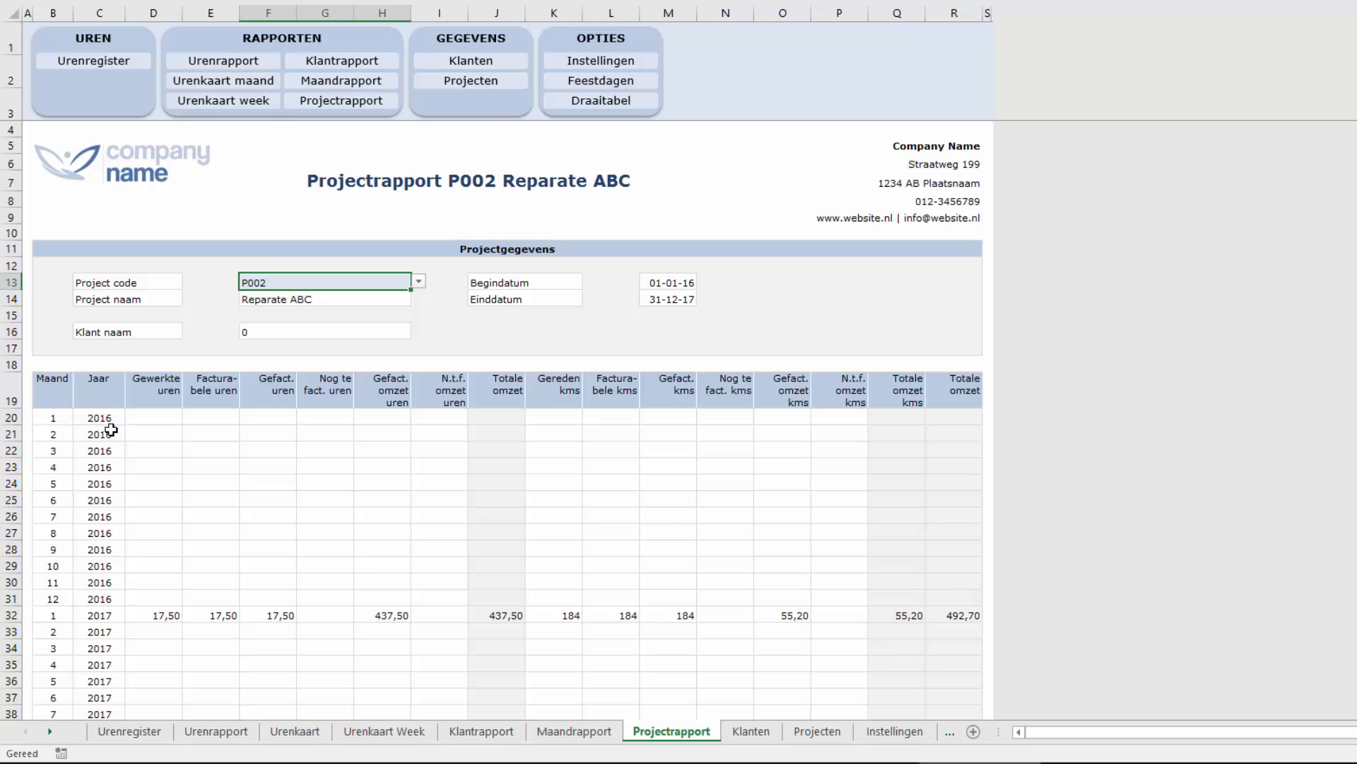
{"action": "scroll", "coordinate": [201, 504], "scroll_direction": "down", "scroll_amount": 7}
{"action": "scroll", "coordinate": [202, 505], "scroll_direction": "up", "scroll_amount": 2}
{"action": "scroll", "coordinate": [201, 504], "scroll_direction": "up", "scroll_amount": 5}
{"action": "left_click", "coordinate": [418, 281]}
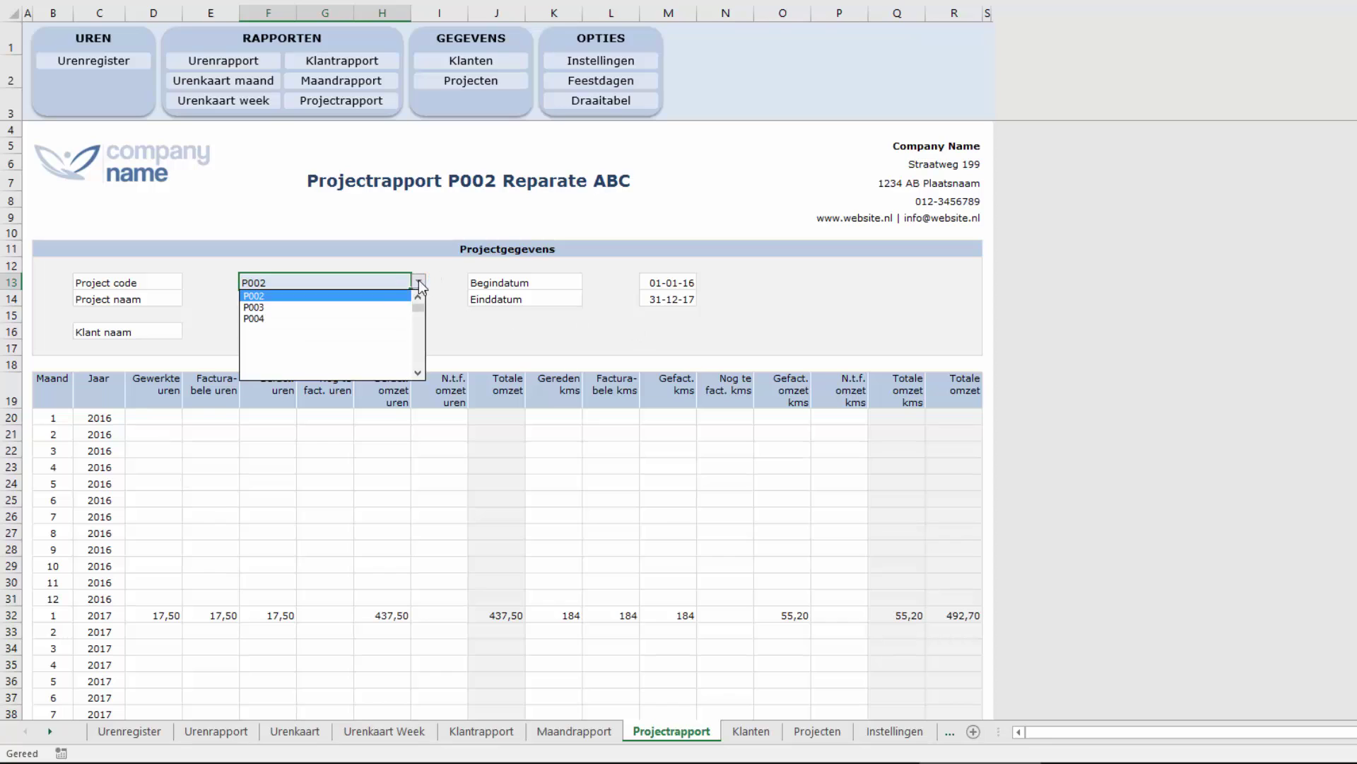
{"action": "left_click", "coordinate": [379, 319]}
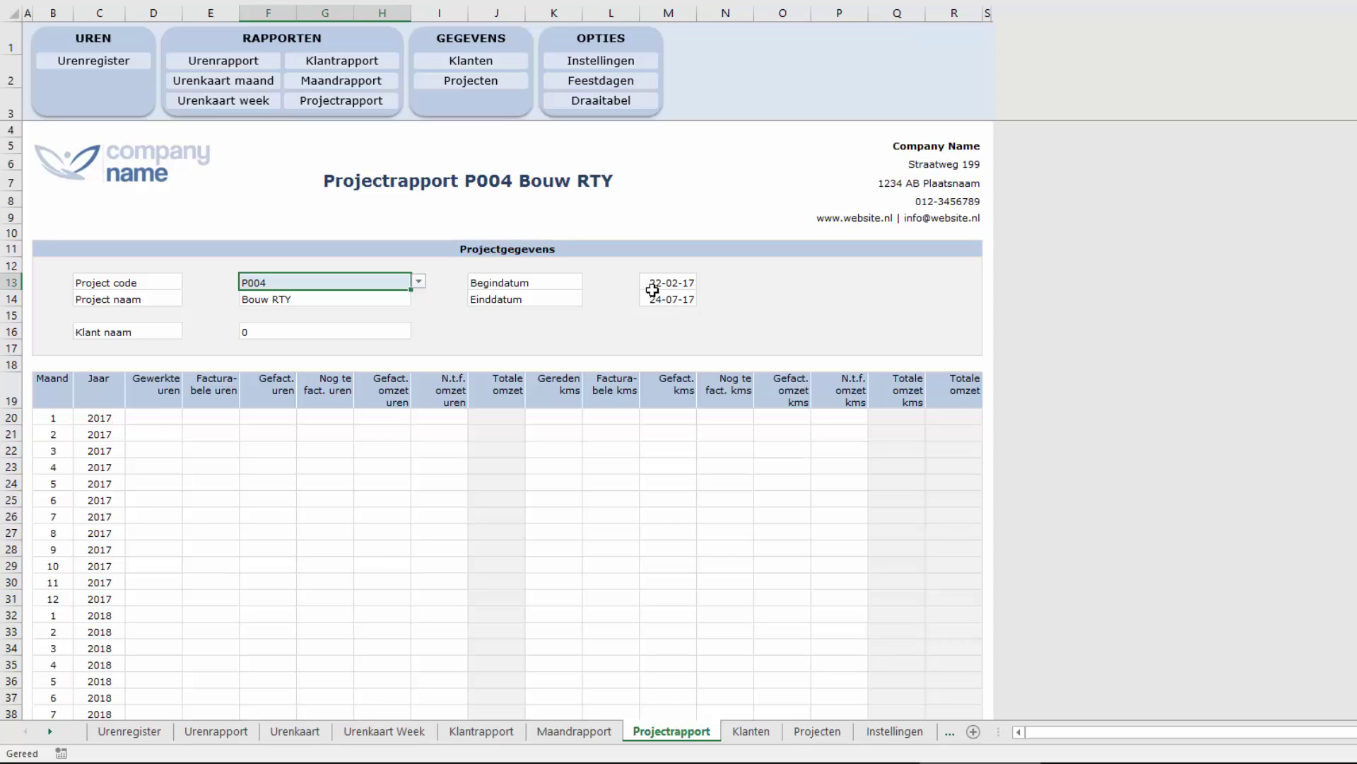
{"action": "left_click", "coordinate": [419, 282]}
{"action": "left_click", "coordinate": [417, 300]}
{"action": "left_click", "coordinate": [417, 300]}
{"action": "left_click", "coordinate": [398, 295]}
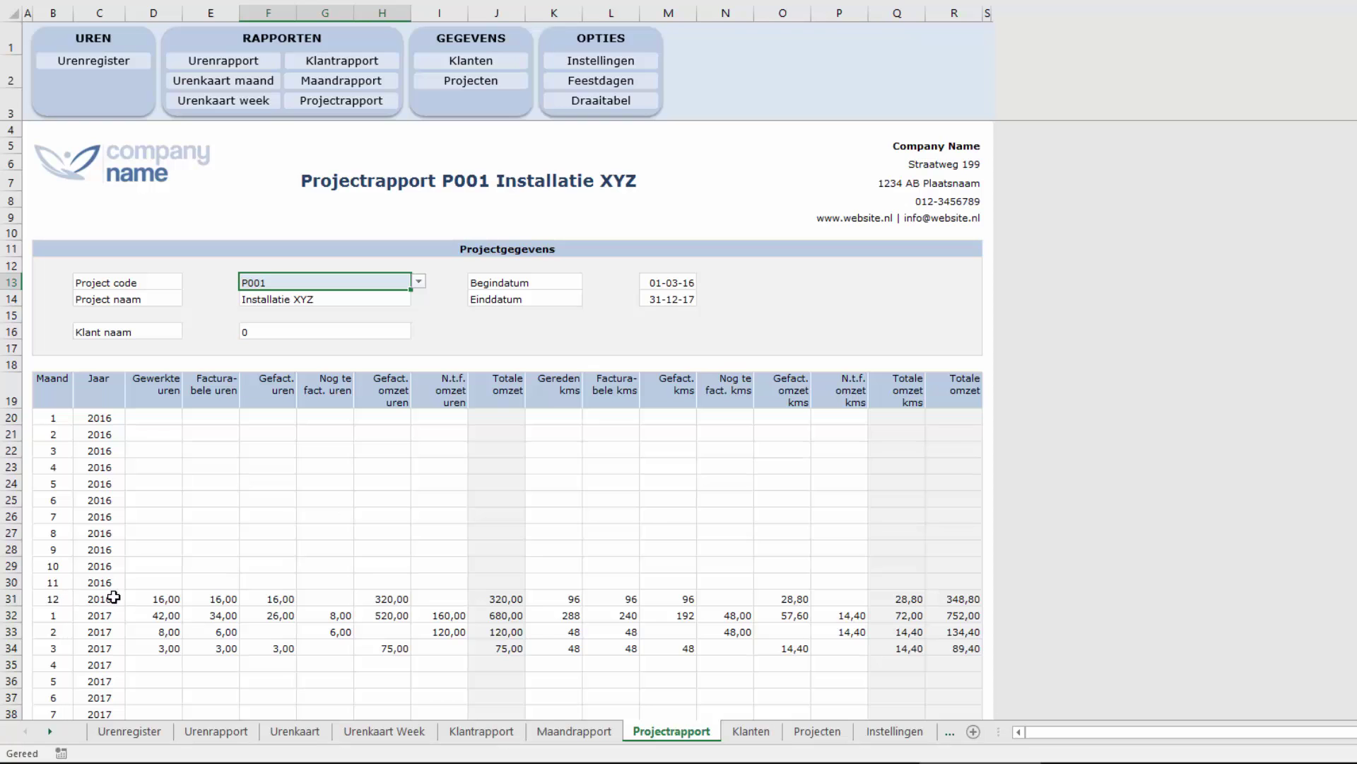
{"action": "scroll", "coordinate": [477, 598], "scroll_direction": "down", "scroll_amount": 1}
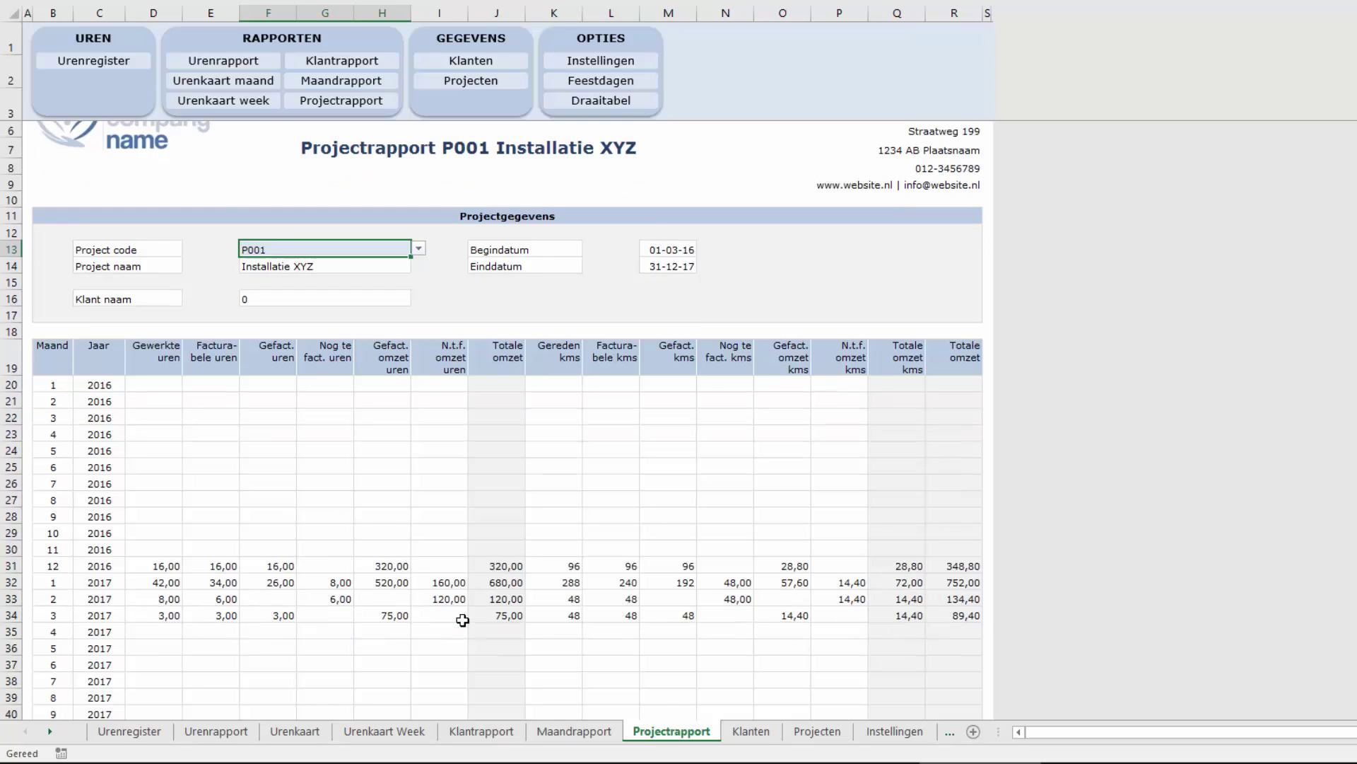
{"action": "scroll", "coordinate": [474, 594], "scroll_direction": "down", "scroll_amount": 5}
{"action": "scroll", "coordinate": [471, 591], "scroll_direction": "down", "scroll_amount": 1}
{"action": "scroll", "coordinate": [469, 589], "scroll_direction": "down", "scroll_amount": 1}
{"action": "scroll", "coordinate": [495, 538], "scroll_direction": "down", "scroll_amount": 1}
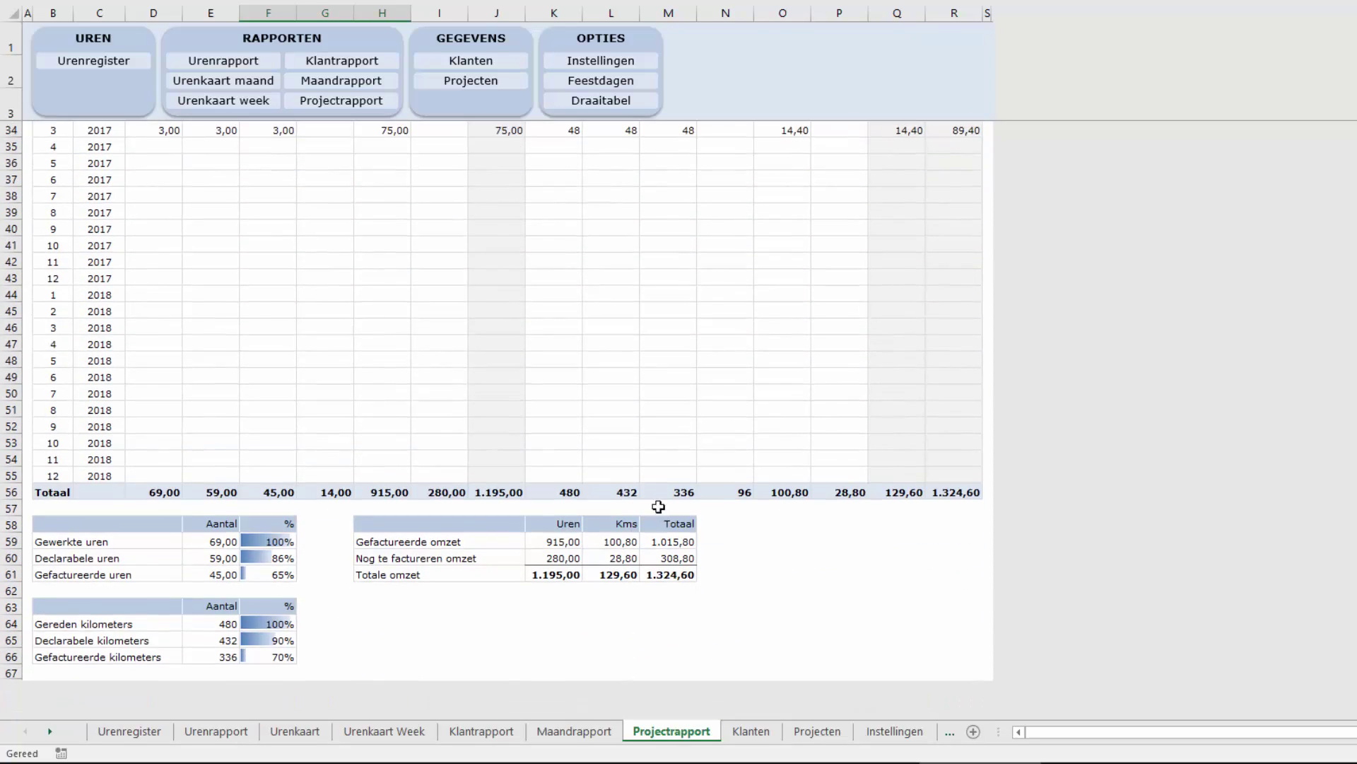
{"action": "scroll", "coordinate": [559, 454], "scroll_direction": "down", "scroll_amount": 2}
{"action": "scroll", "coordinate": [524, 453], "scroll_direction": "up", "scroll_amount": 8}
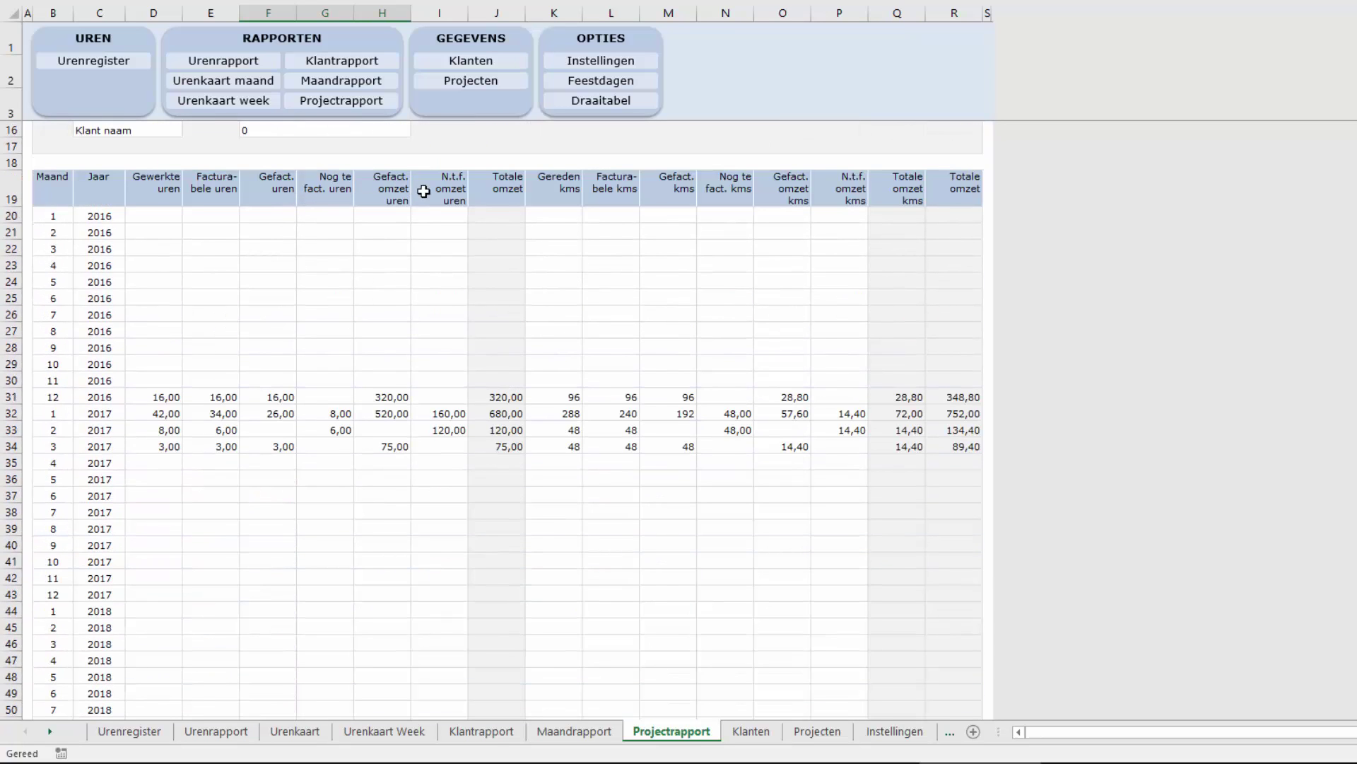
{"action": "scroll", "coordinate": [413, 481], "scroll_direction": "down", "scroll_amount": 5}
{"action": "scroll", "coordinate": [413, 481], "scroll_direction": "down", "scroll_amount": 3}
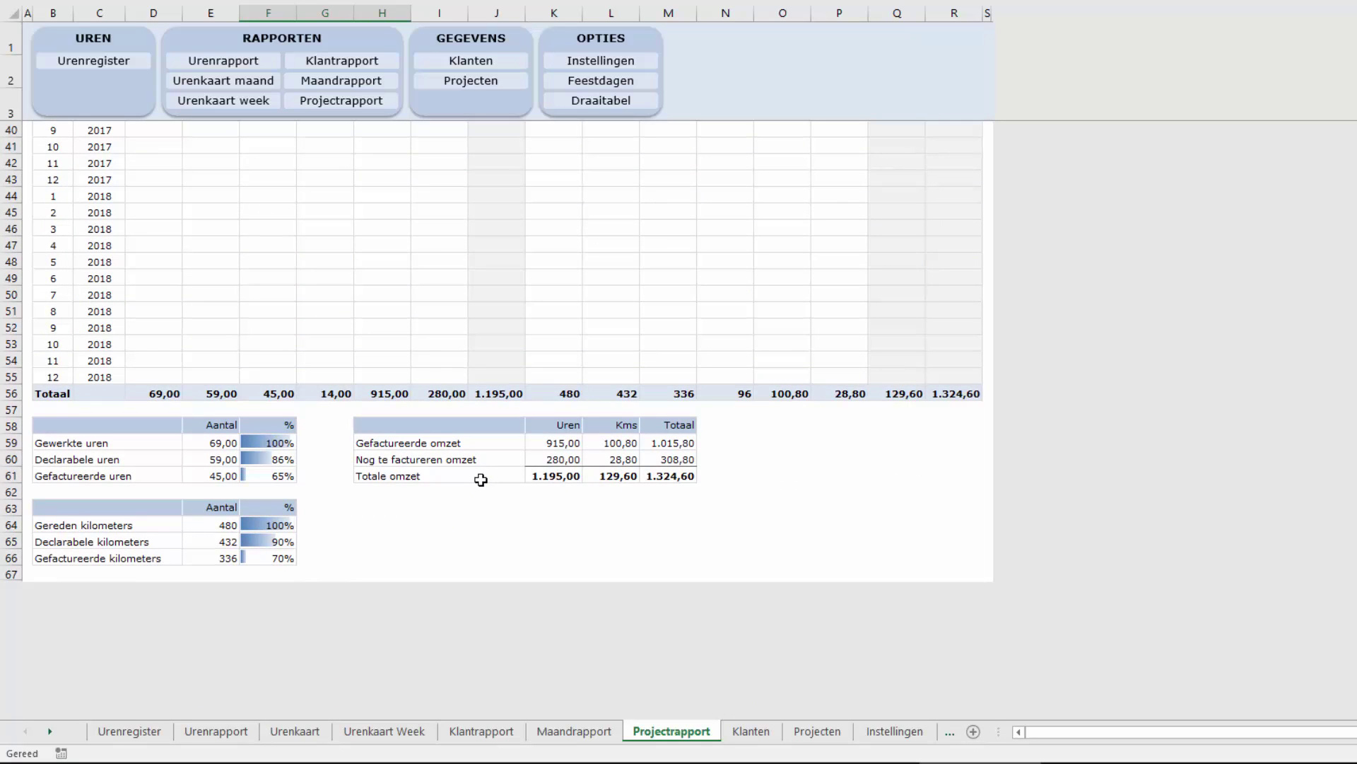
{"action": "scroll", "coordinate": [481, 480], "scroll_direction": "up", "scroll_amount": 9}
{"action": "scroll", "coordinate": [481, 480], "scroll_direction": "up", "scroll_amount": 3}
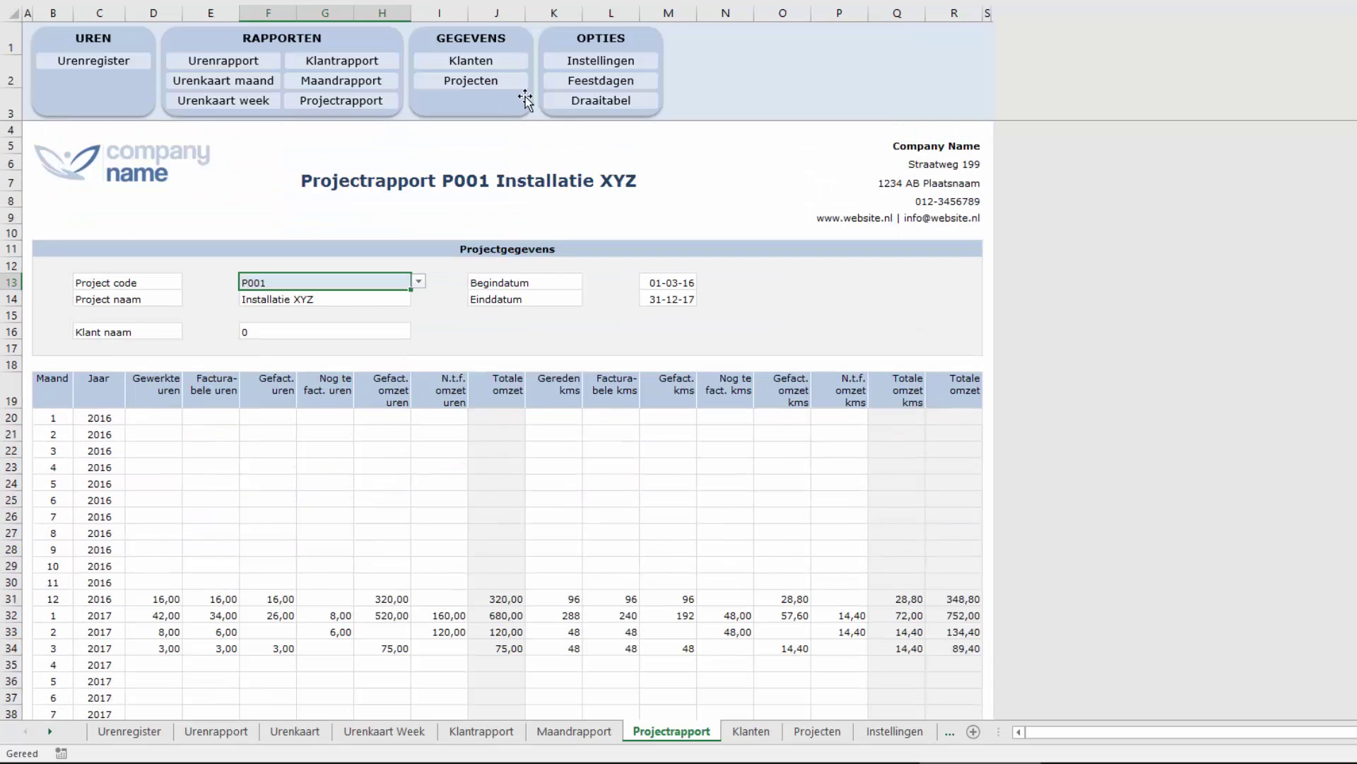
Go to the Draaitabel sheet, select all UrenCategorie items and refresh the pivot table.
{"action": "left_click", "coordinate": [586, 106]}
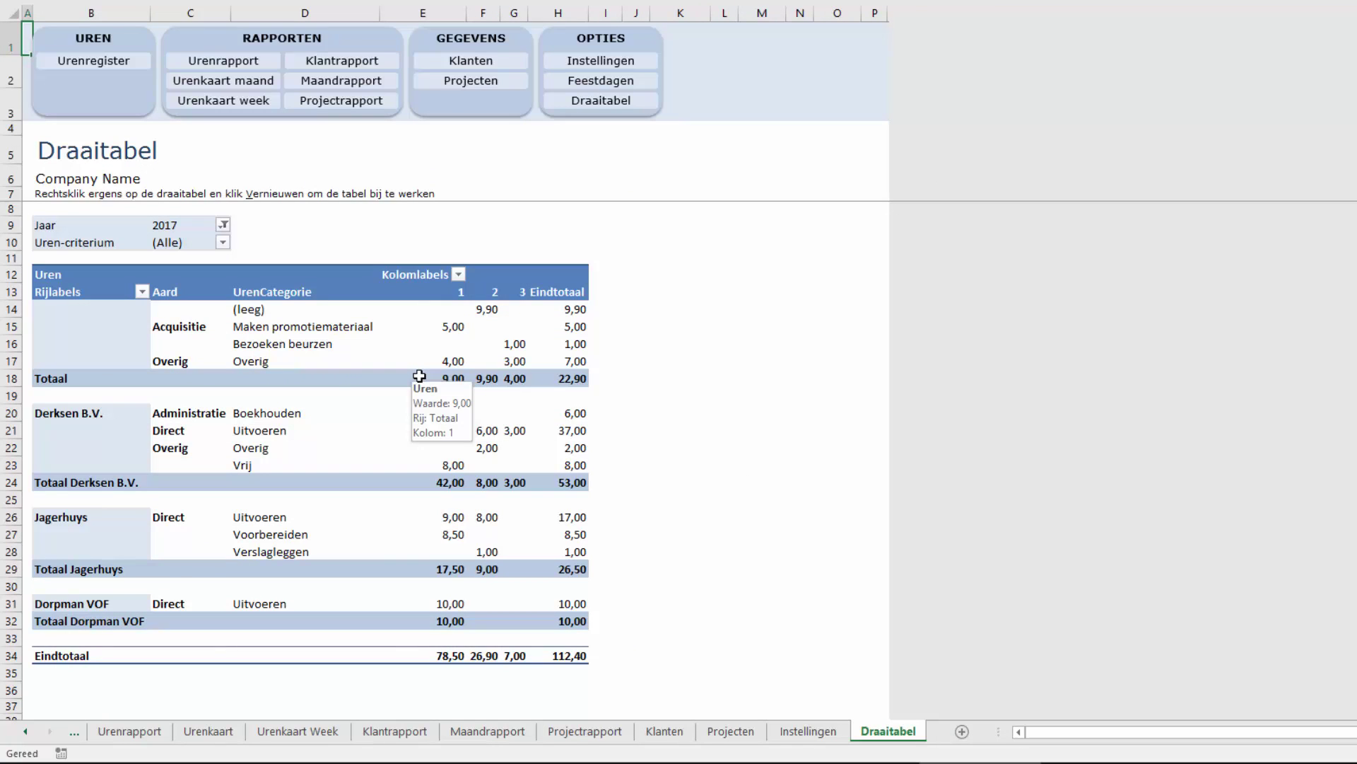
{"action": "left_click", "coordinate": [361, 354]}
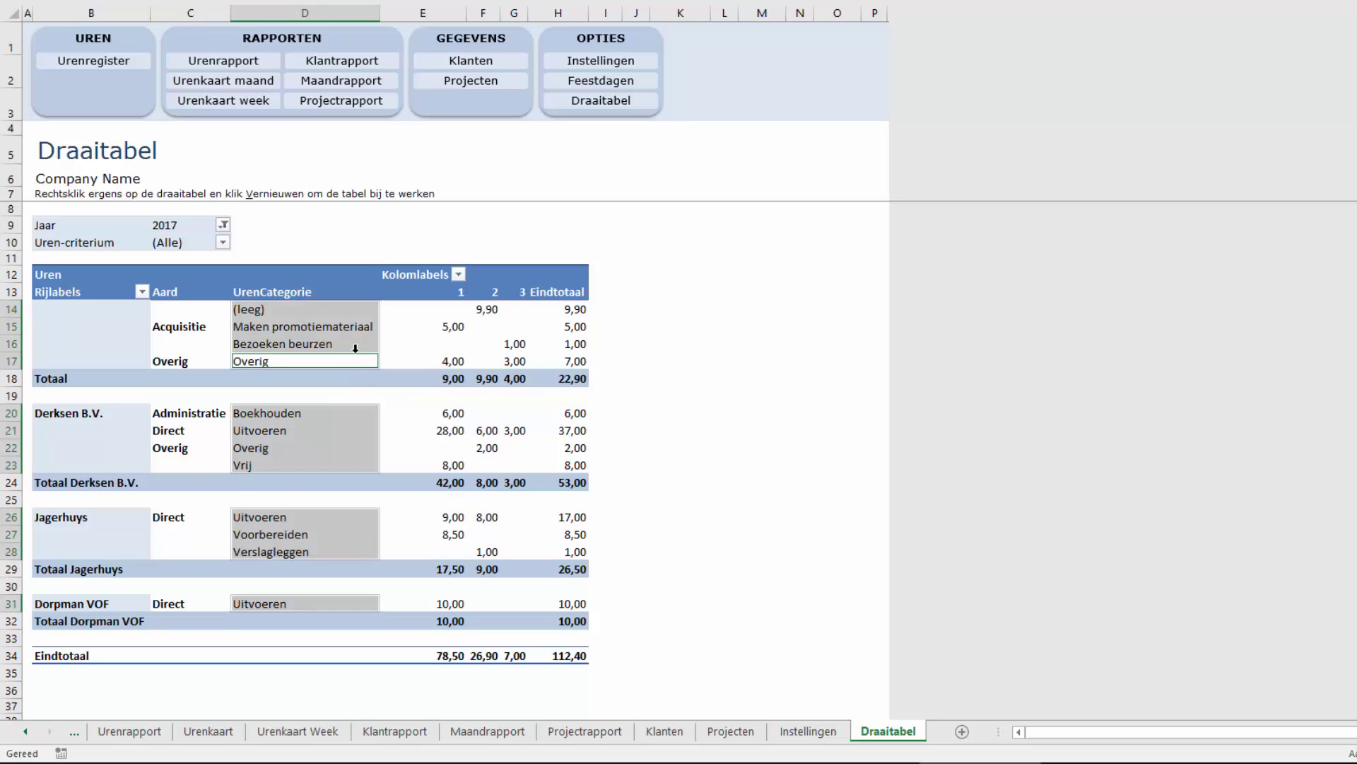
{"action": "right_click", "coordinate": [394, 342]}
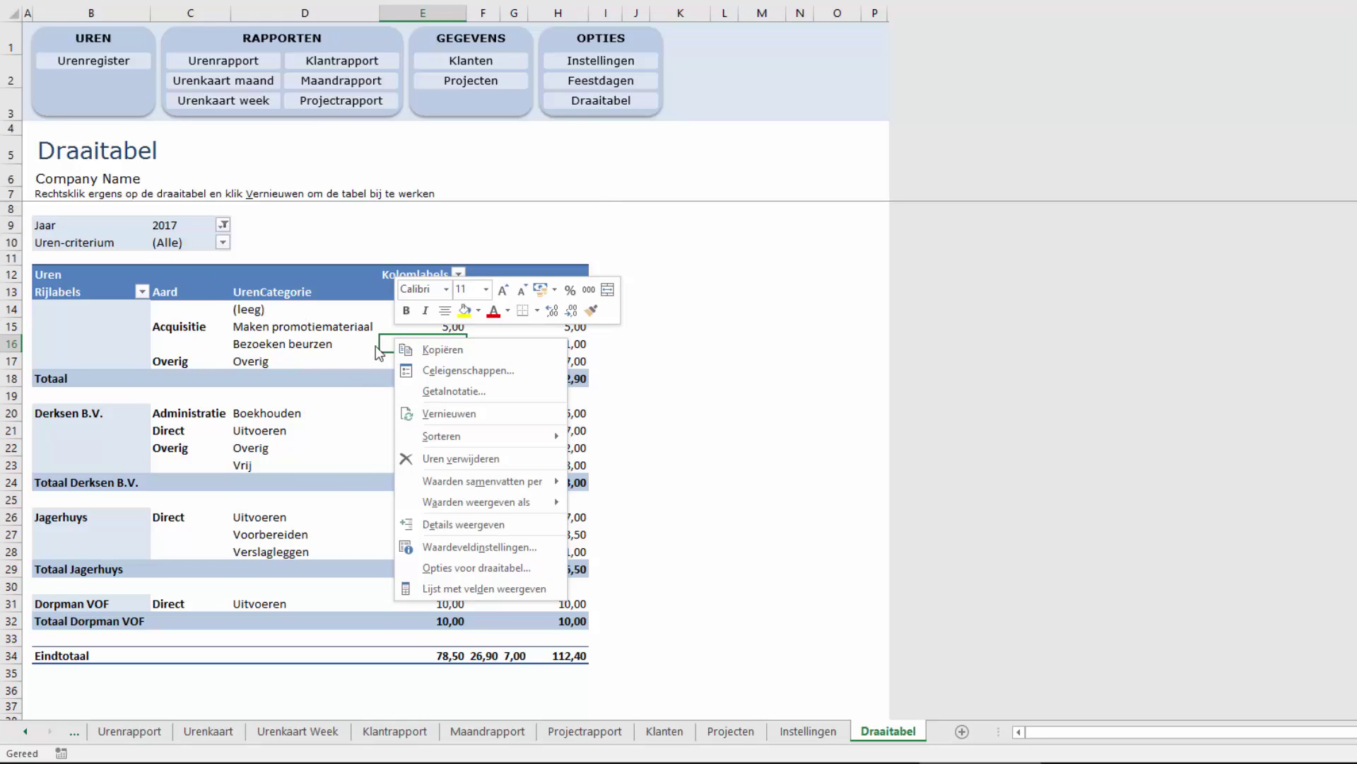
{"action": "left_click", "coordinate": [423, 414]}
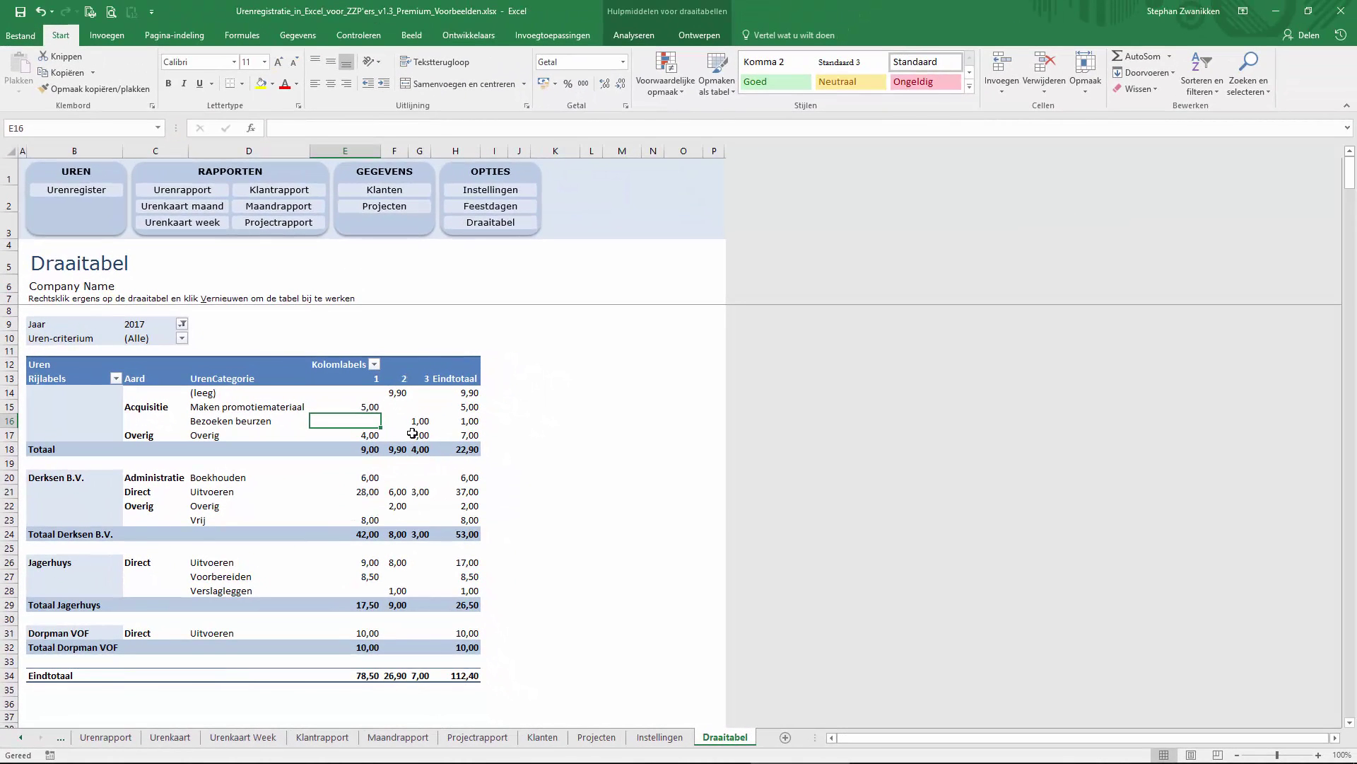
Show the pivot field list and replace Mnd with Week in the Kolommen area.
{"action": "left_click", "coordinate": [685, 37]}
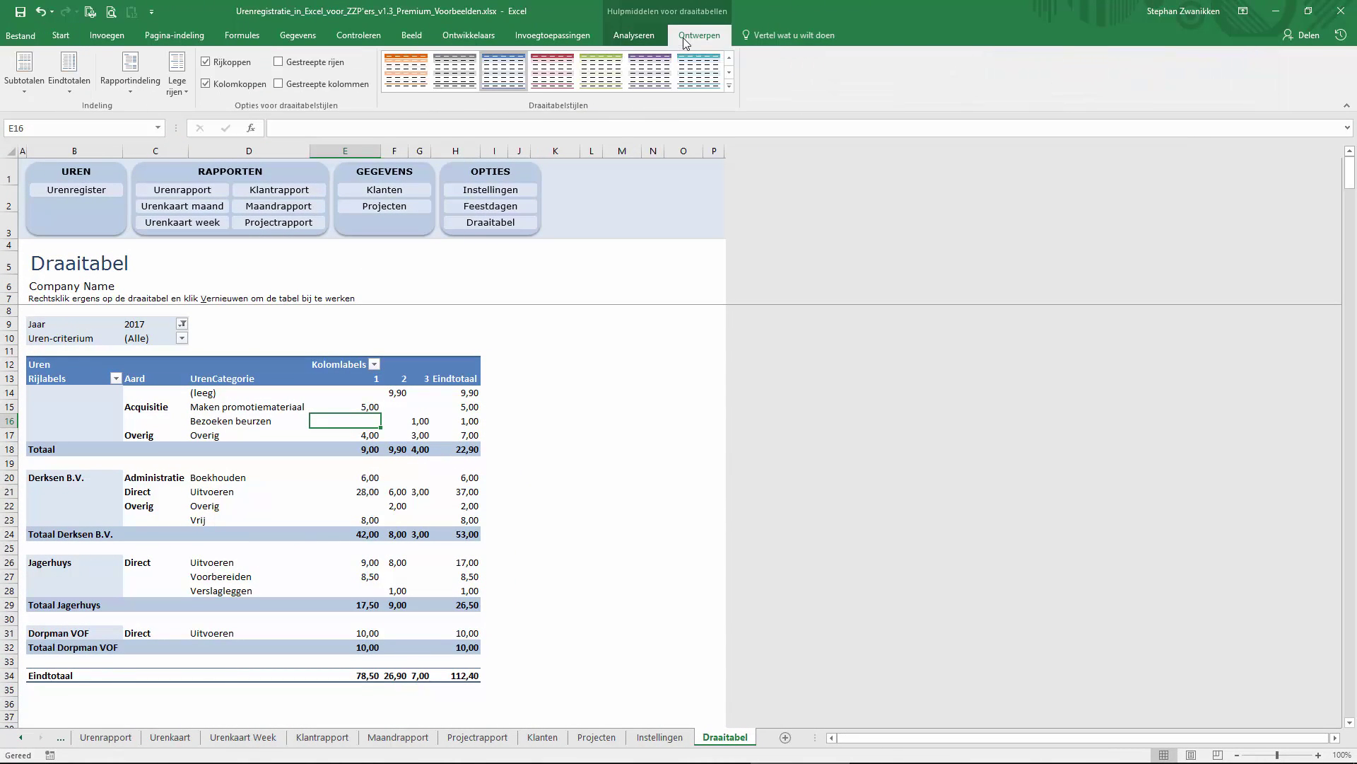
{"action": "left_click", "coordinate": [638, 37]}
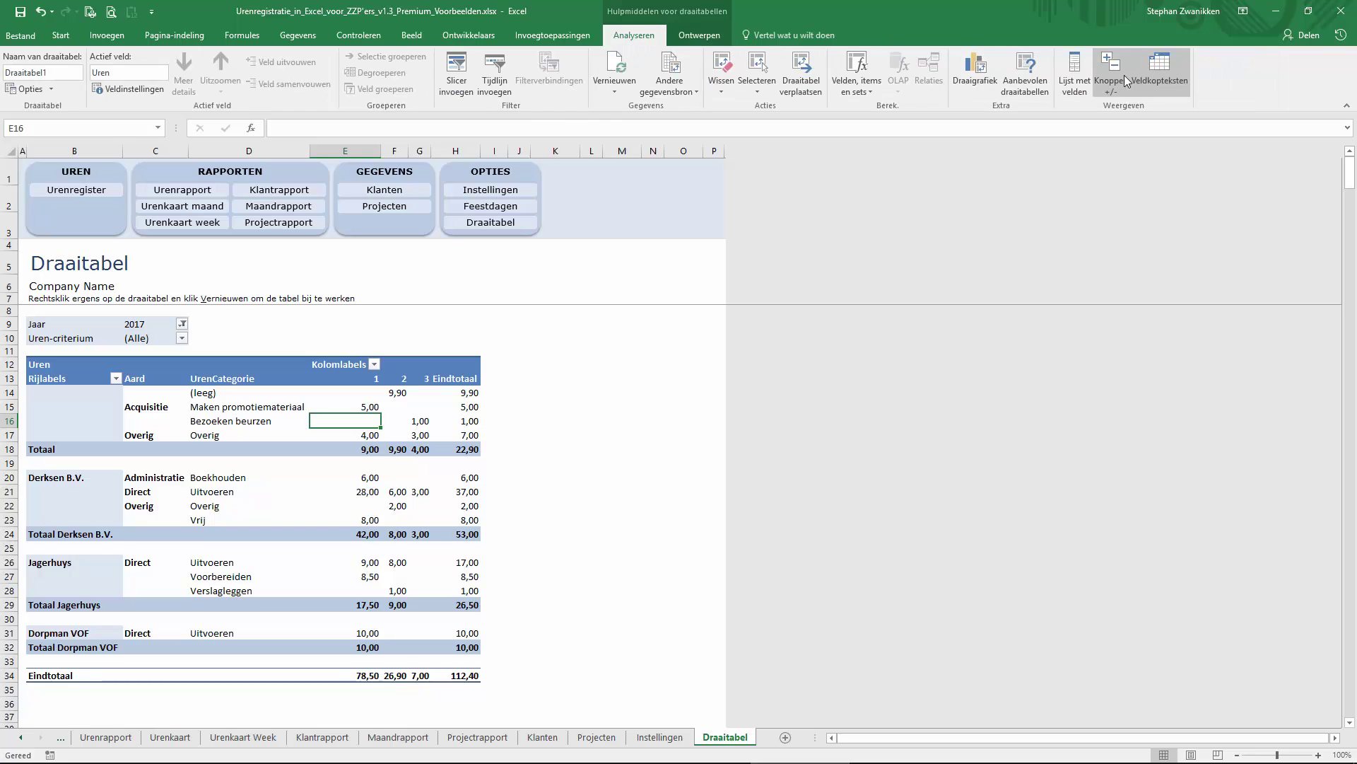
{"action": "left_click", "coordinate": [1076, 77]}
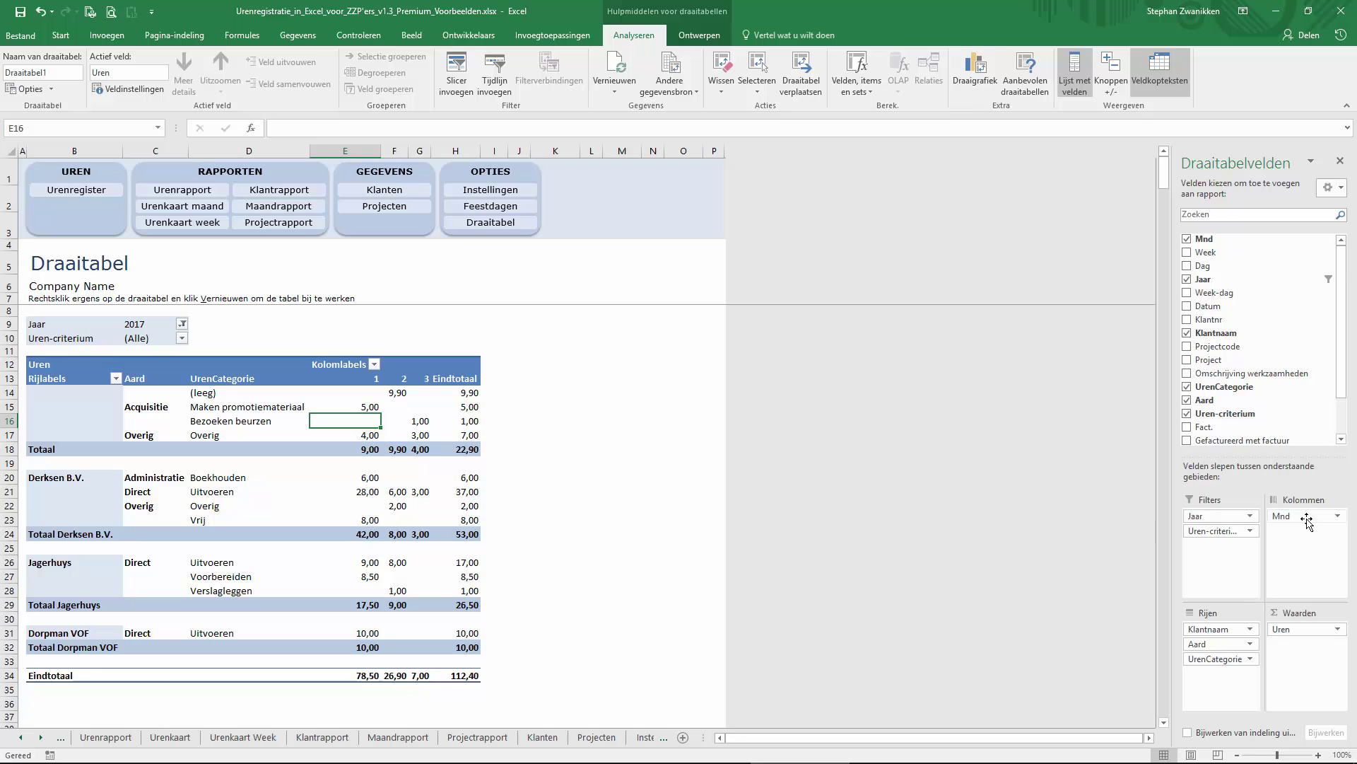
{"action": "mouse_move", "coordinate": [1205, 252]}
{"action": "left_mouse_down"}
{"action": "mouse_move", "coordinate": [1288, 536]}
{"action": "mouse_move", "coordinate": [1246, 380]}
{"action": "left_mouse_up"}
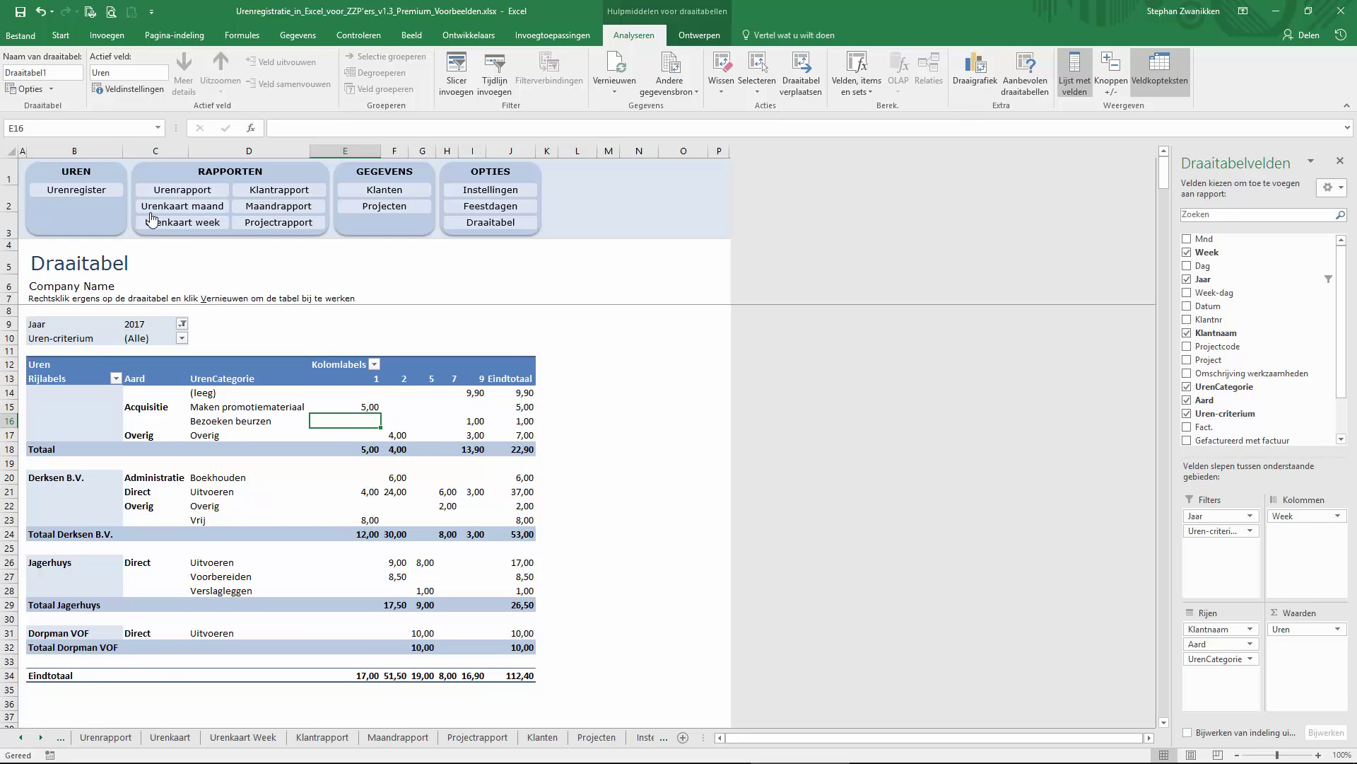
Go through Urenrapport to the yearly Urenkaart 2017 hour card.
{"action": "left_click", "coordinate": [161, 190]}
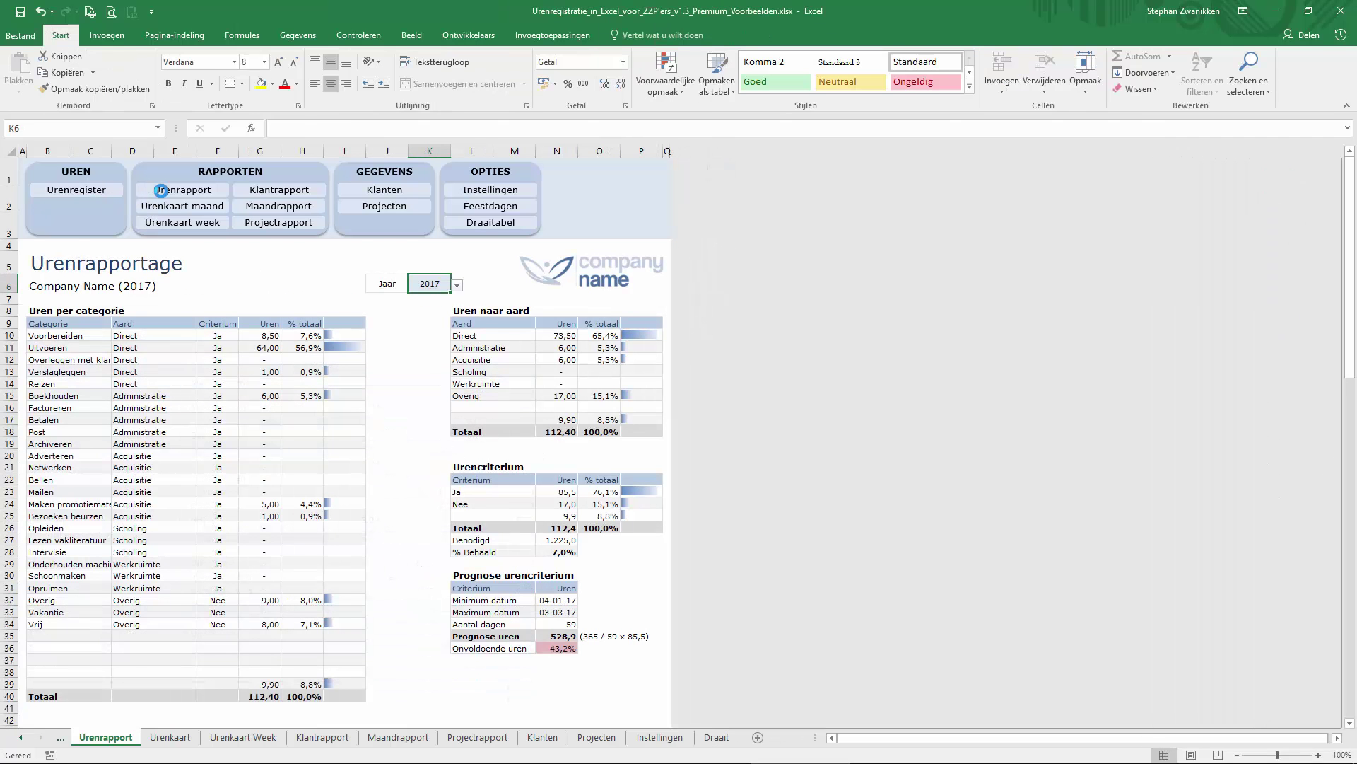
{"action": "left_click", "coordinate": [172, 208]}
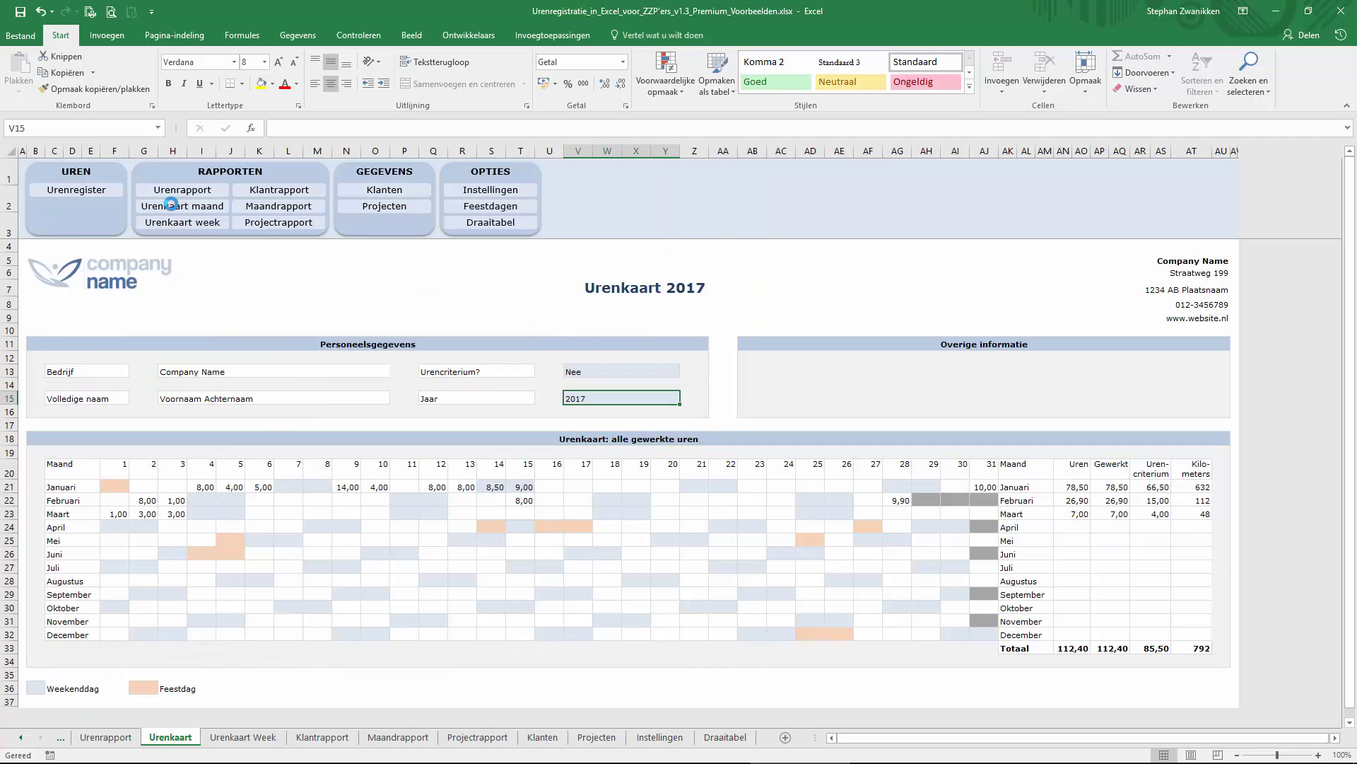